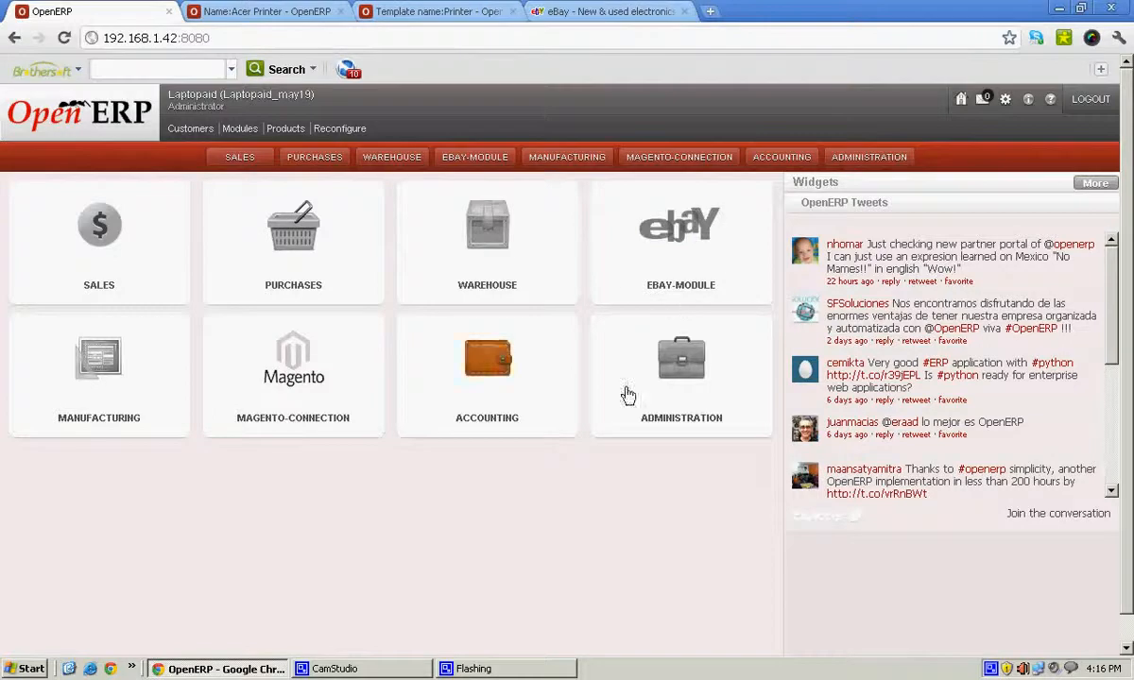
Step: Open the first eBay shop's record in the eBay module's completed listings
left_click(668, 271)
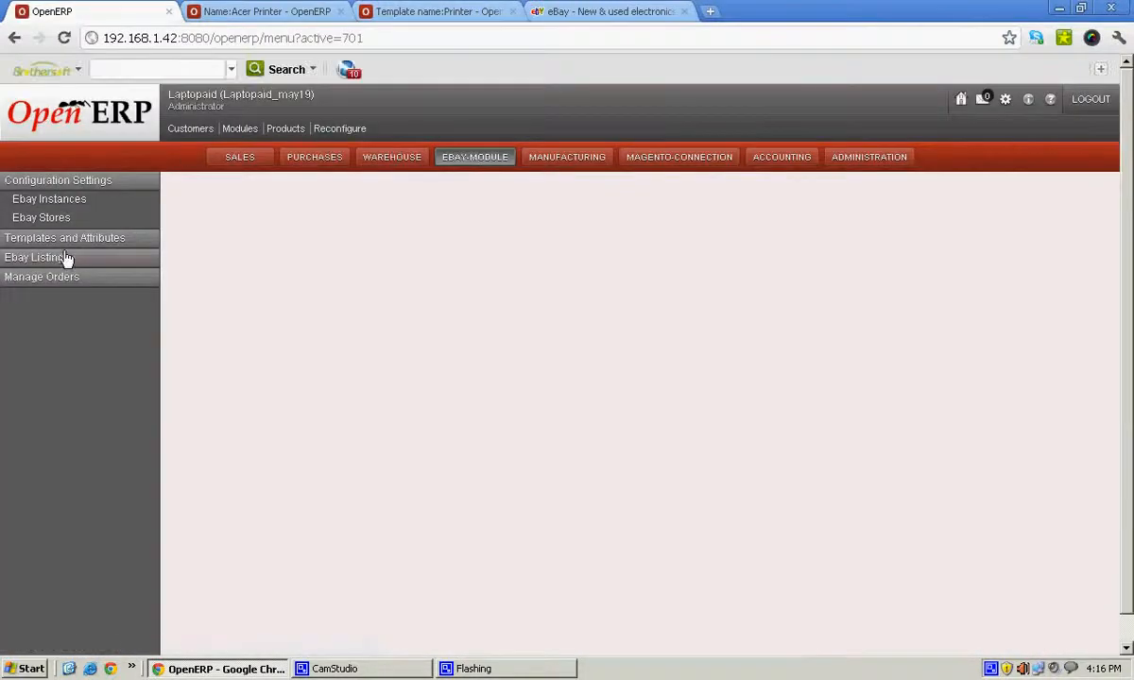
left_click(59, 263)
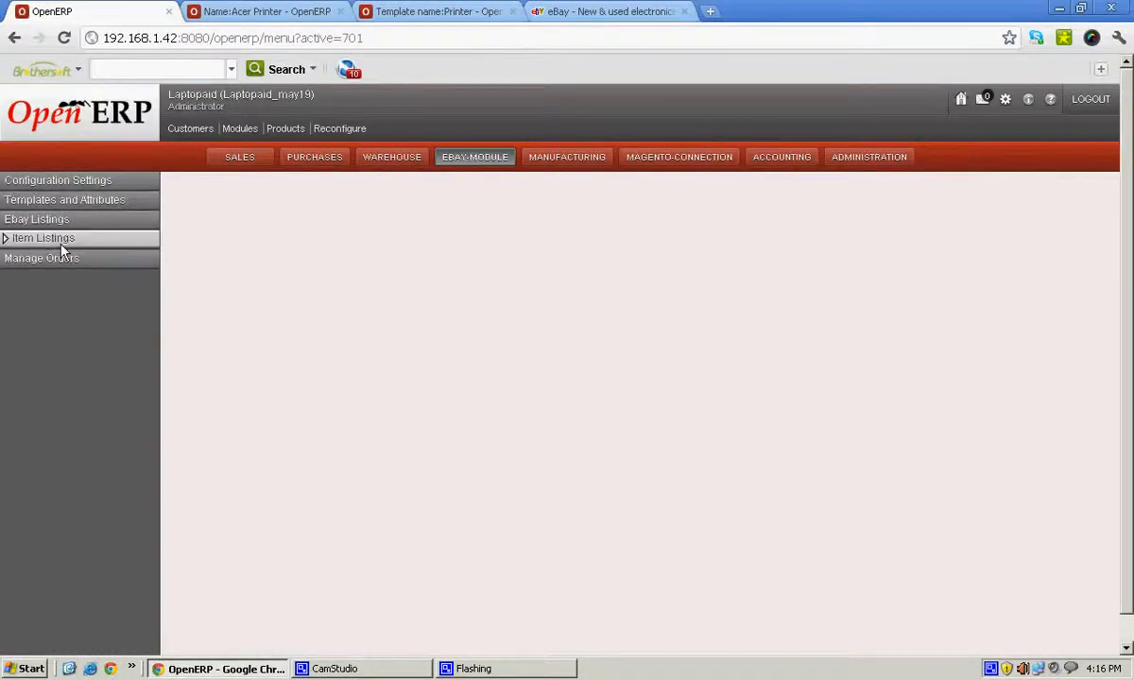
left_click(58, 243)
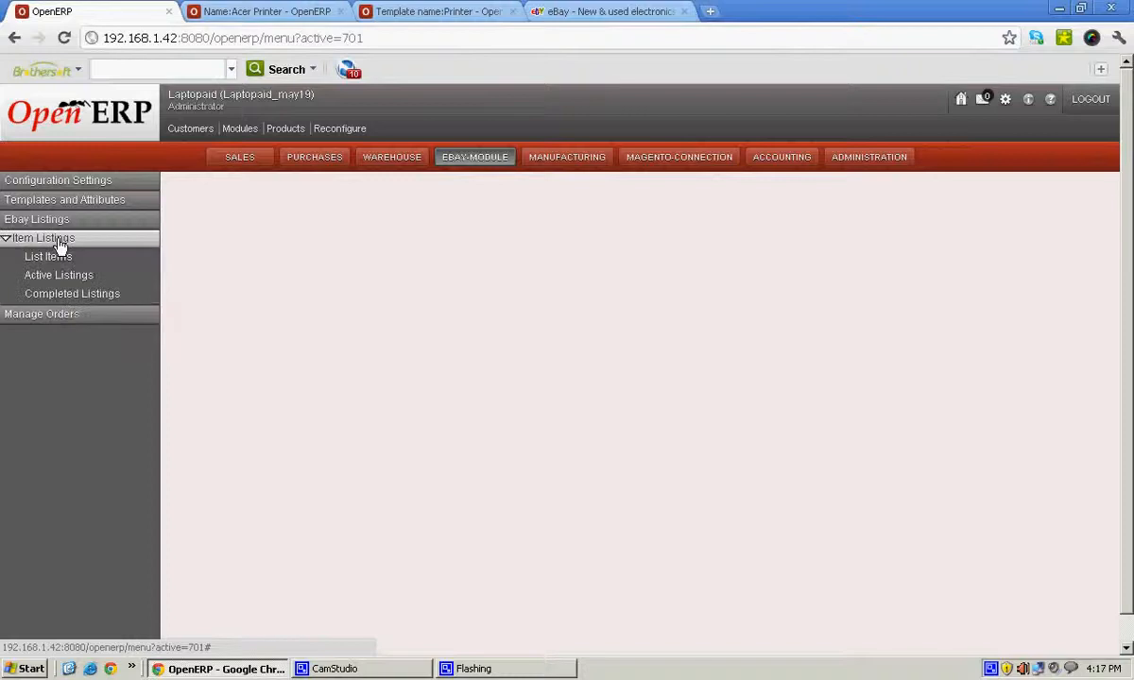
left_click(73, 295)
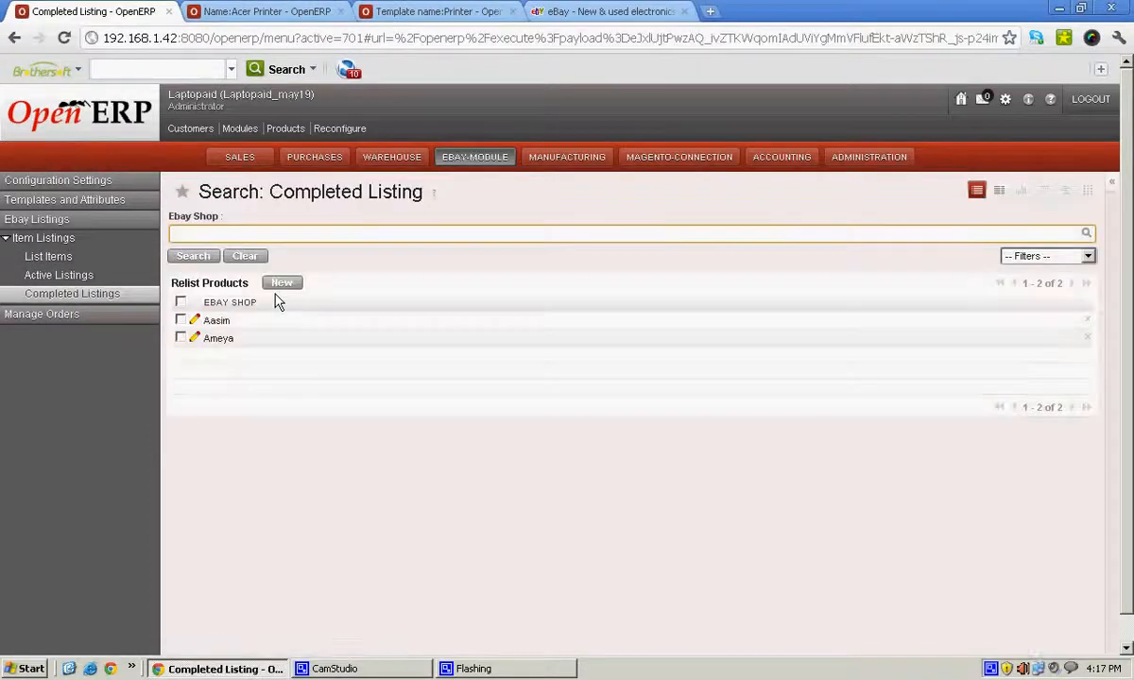
left_click(217, 321)
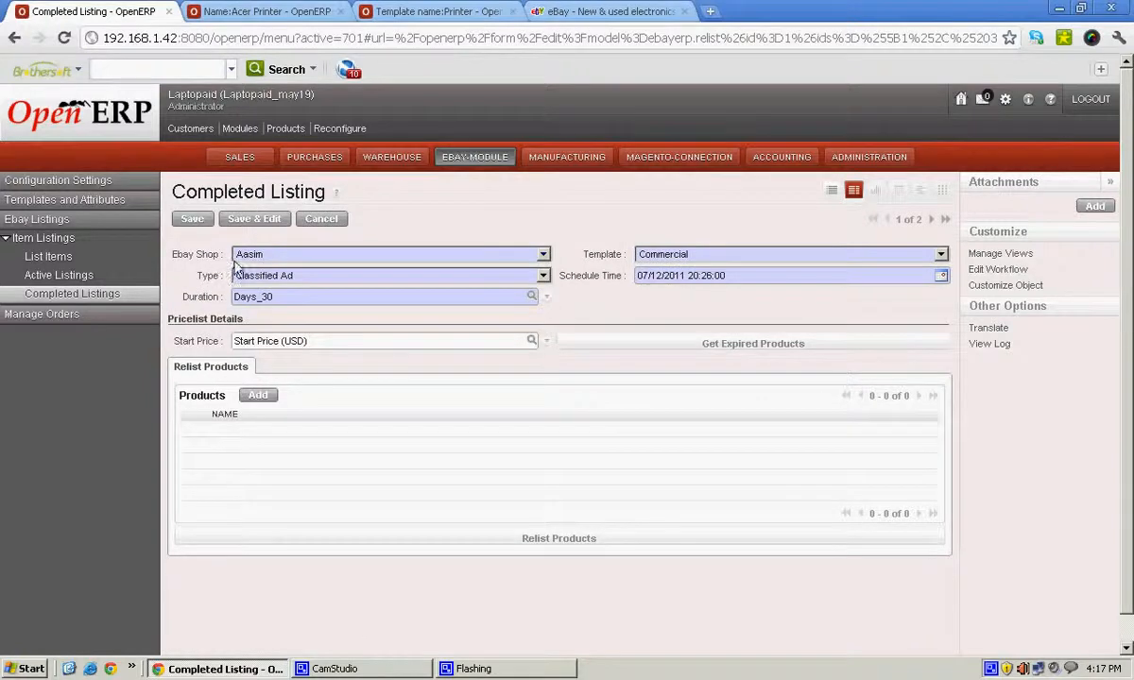
Step: Set the listing type to Auction and view the durations available for it, without choosing one
left_click(304, 281)
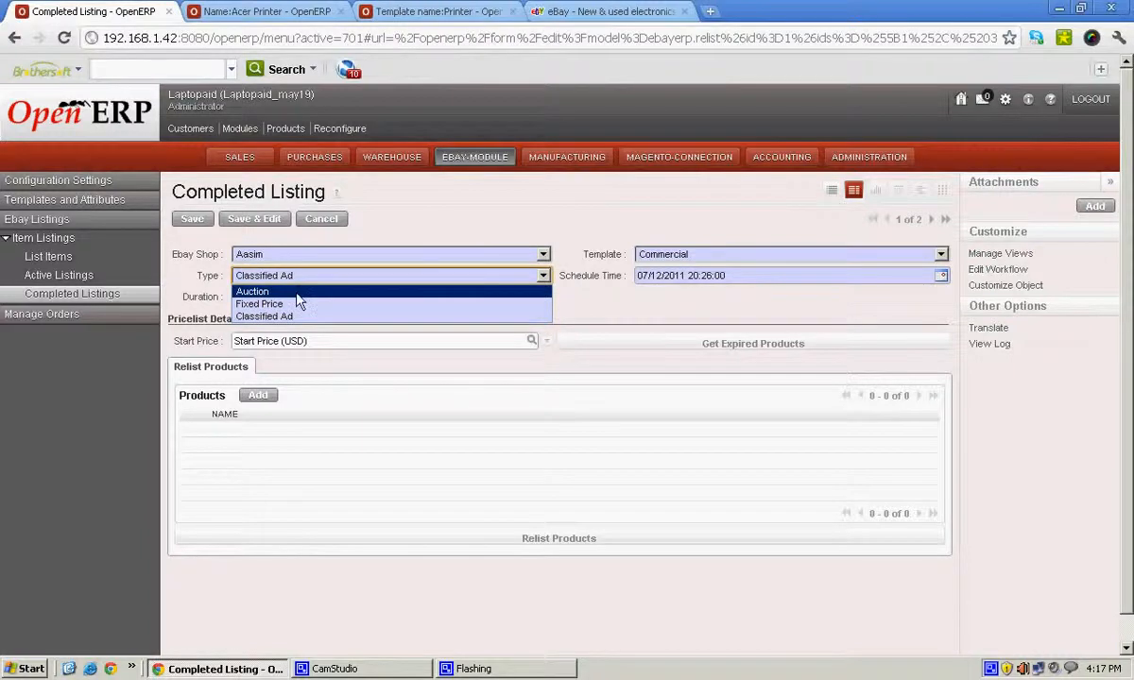
left_click(297, 295)
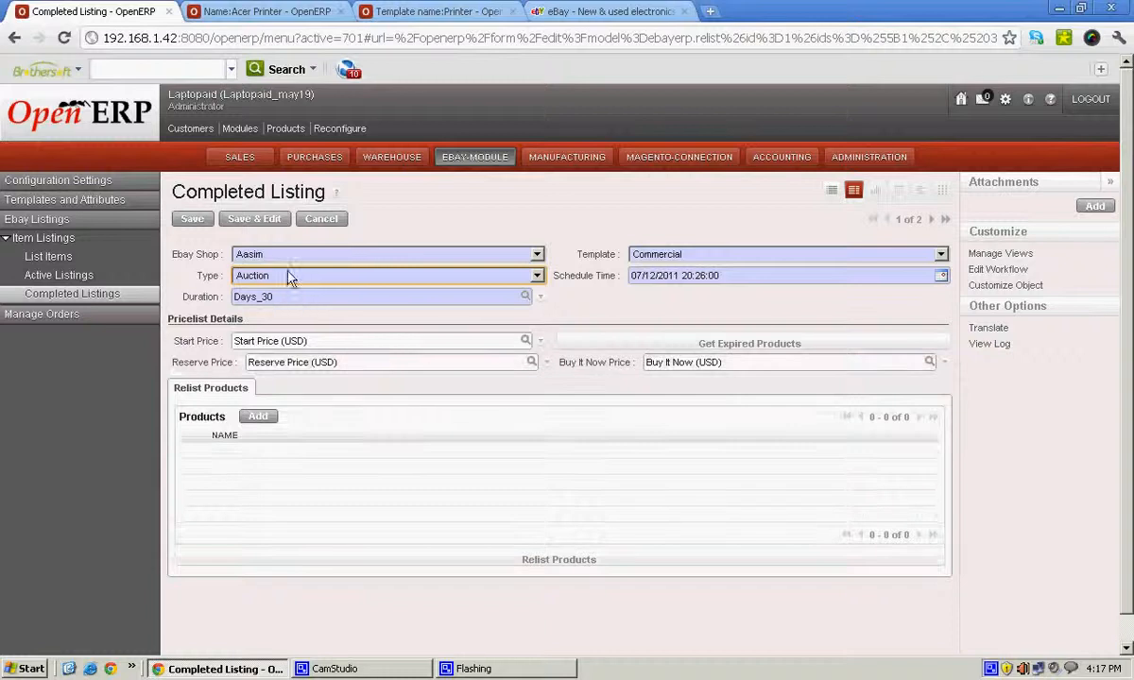
left_click(291, 275)
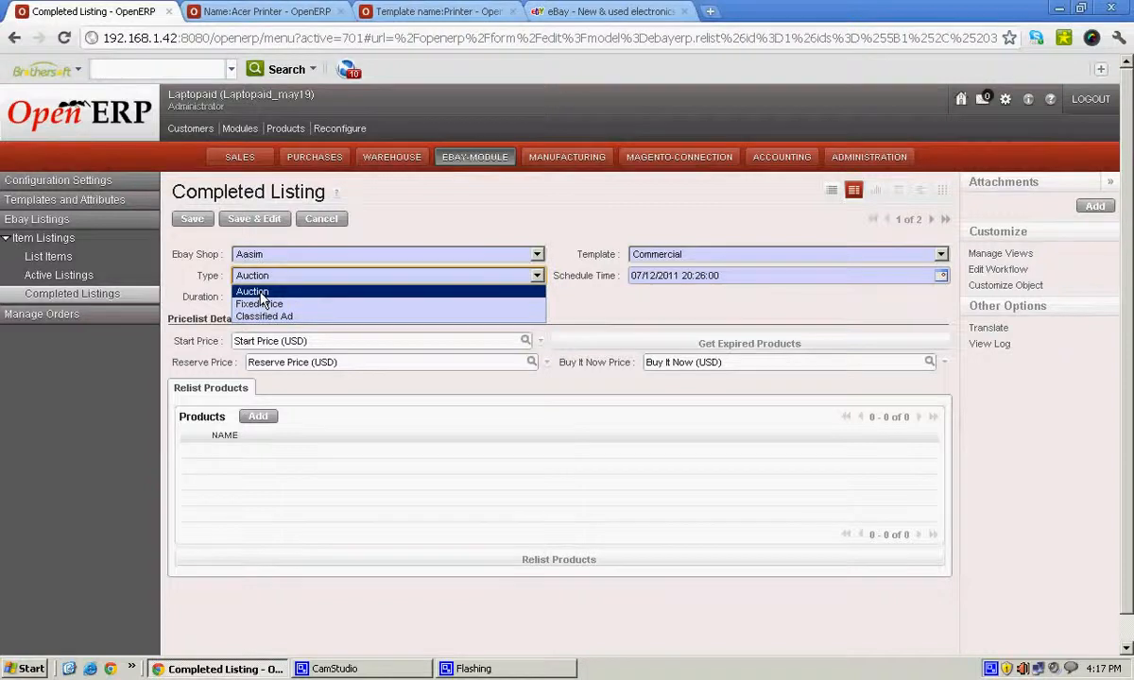
left_click(261, 292)
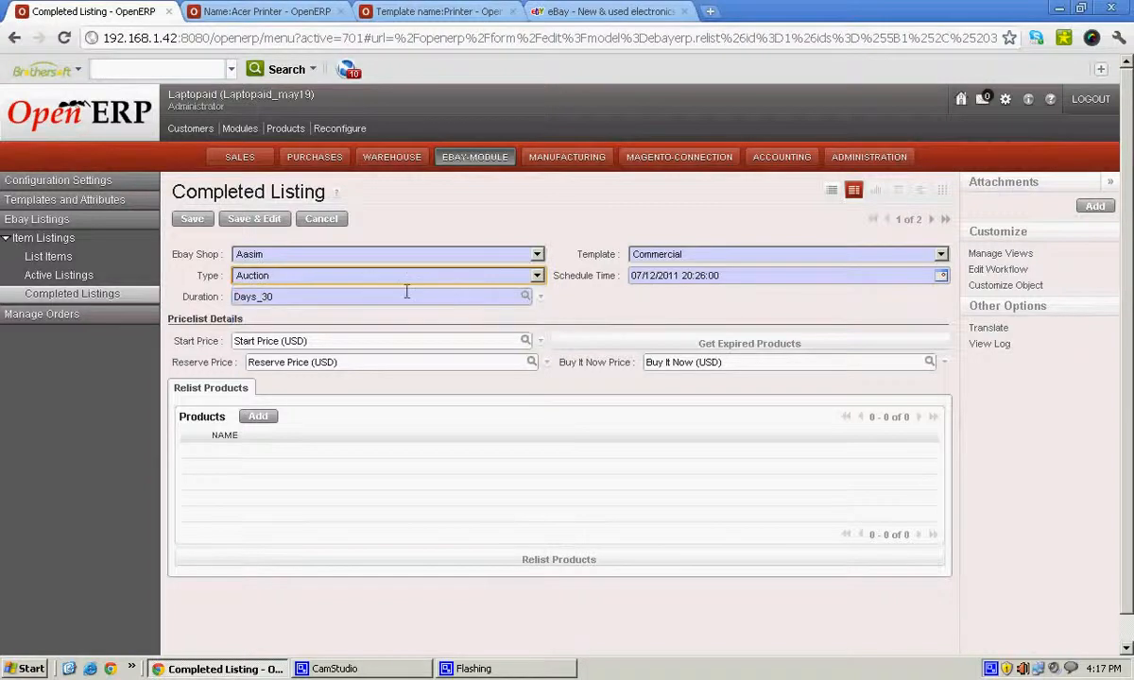
left_click(527, 296)
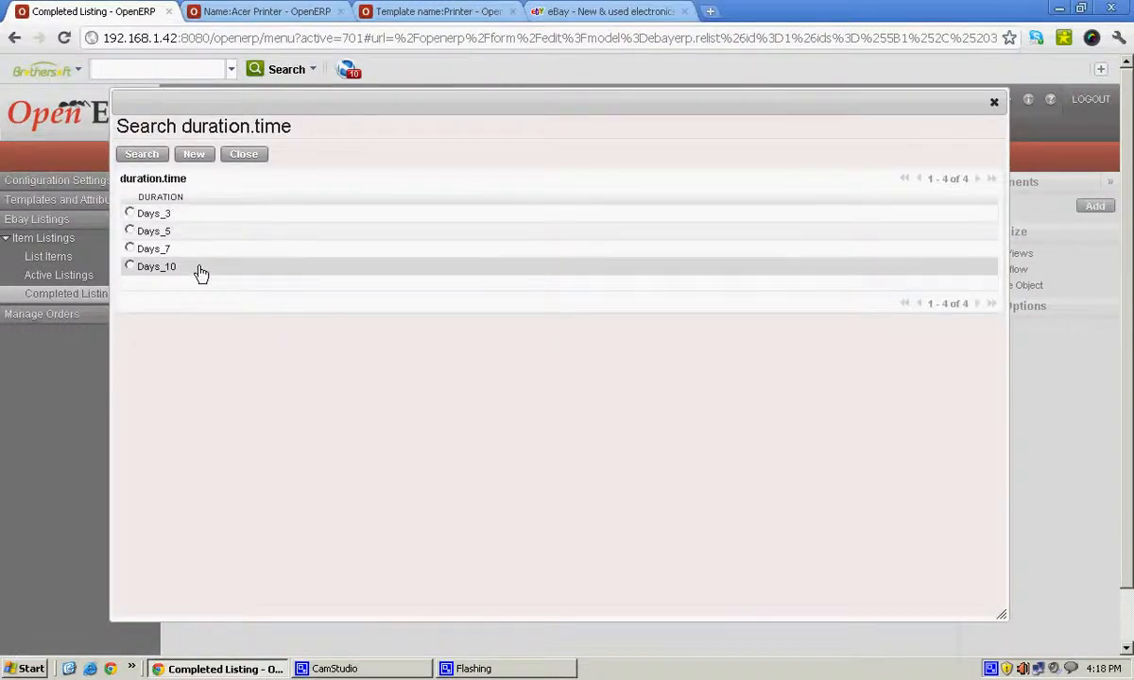
left_click(251, 155)
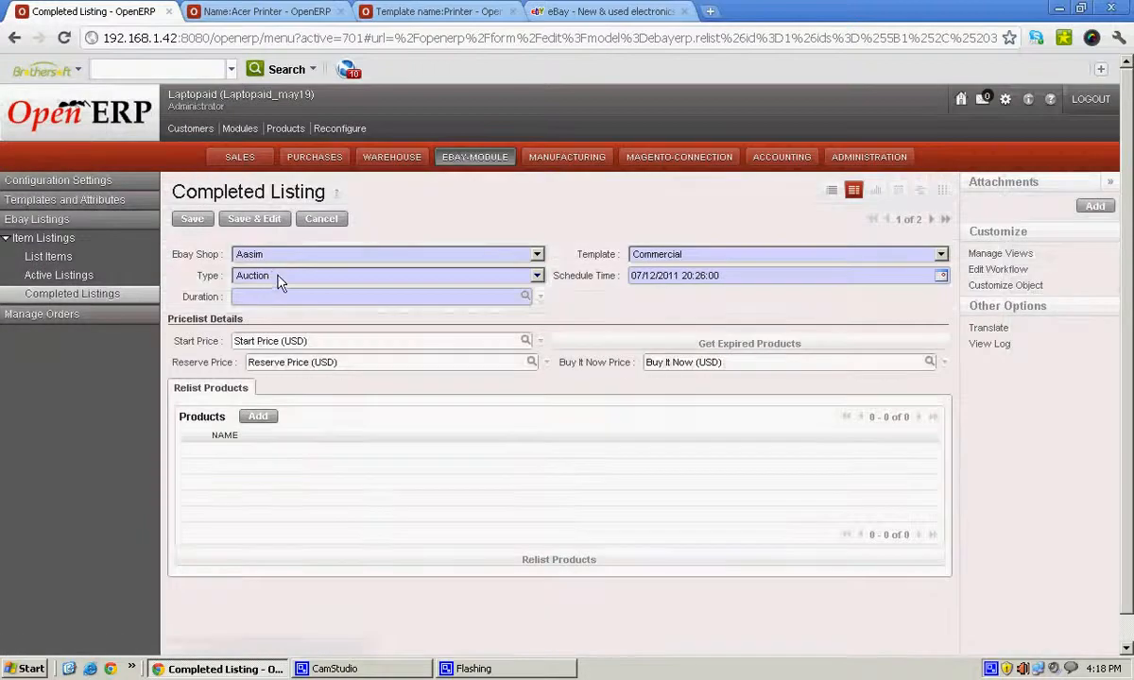
Step: Switch the listing type to Fixed Price and view its available durations without choosing one
left_click(278, 282)
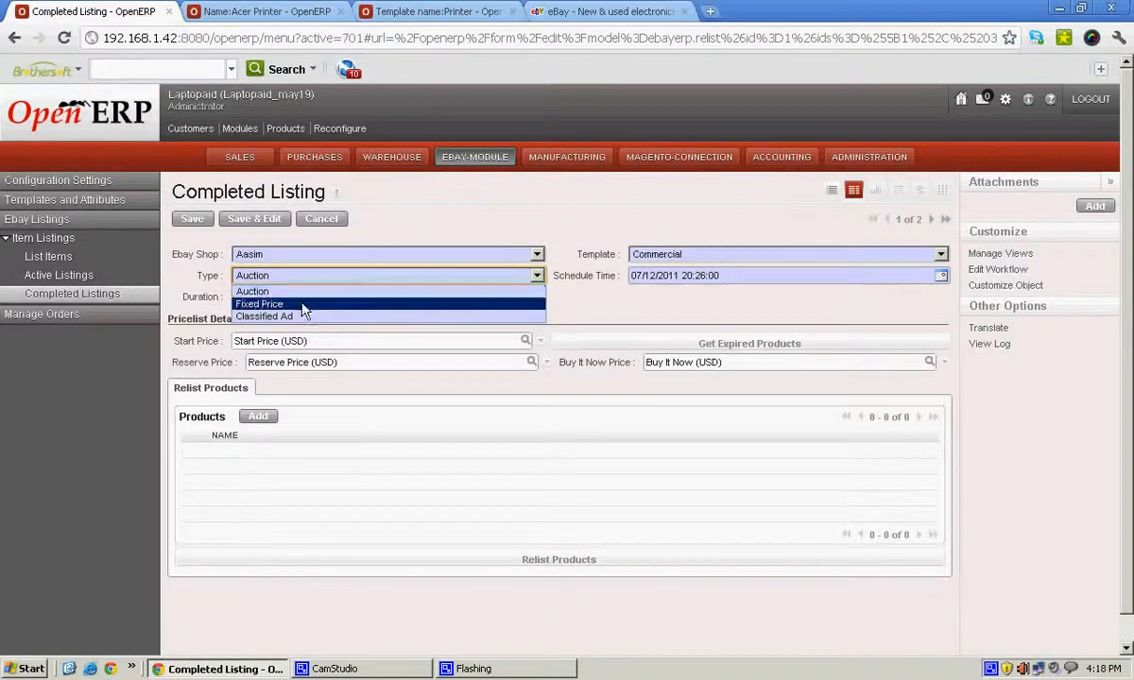
left_click(301, 305)
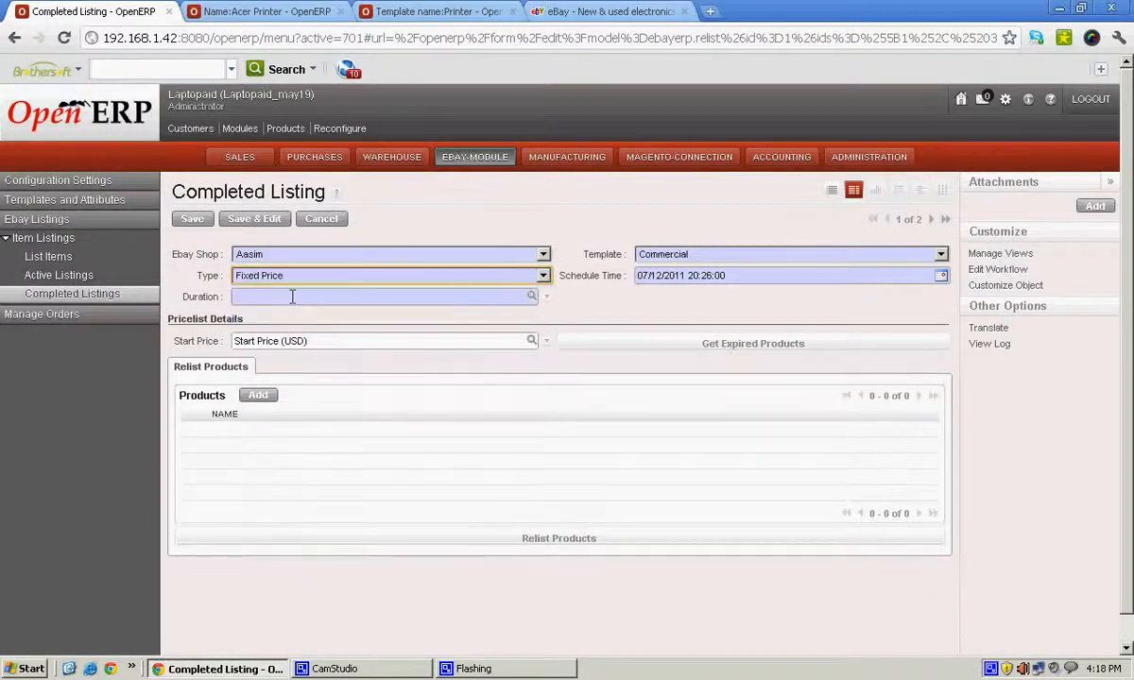
left_click(532, 299)
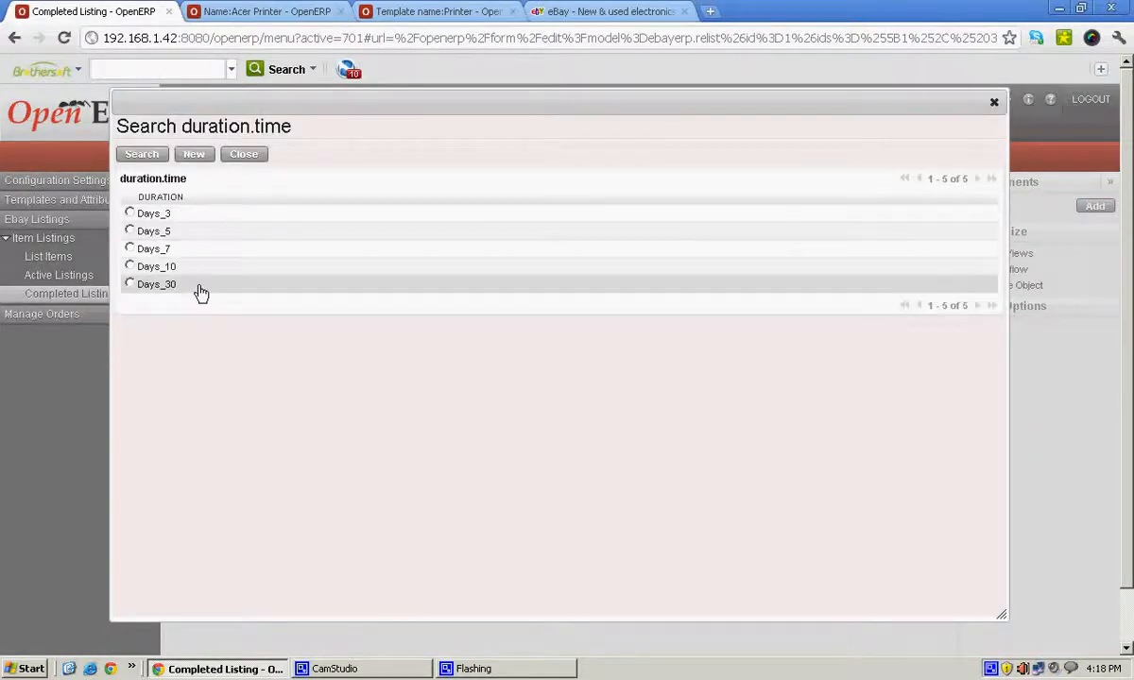
left_click(243, 155)
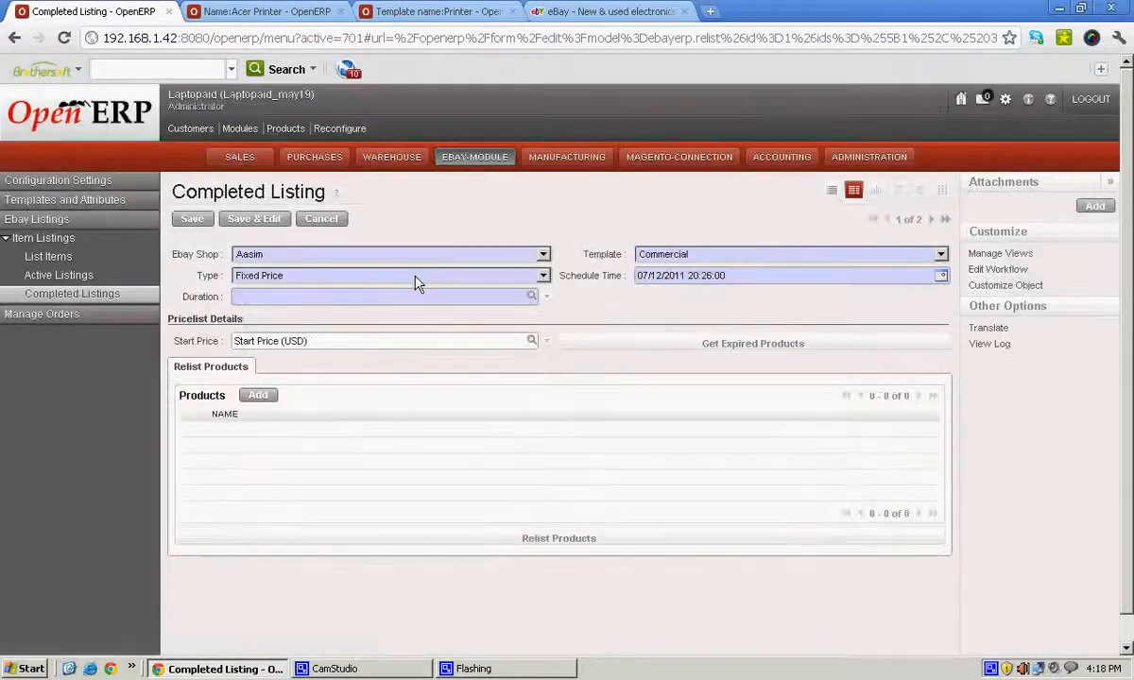
Step: Change the listing type to Classified Ad and check which durations it offers, without choosing one
left_click(419, 281)
left_click(404, 319)
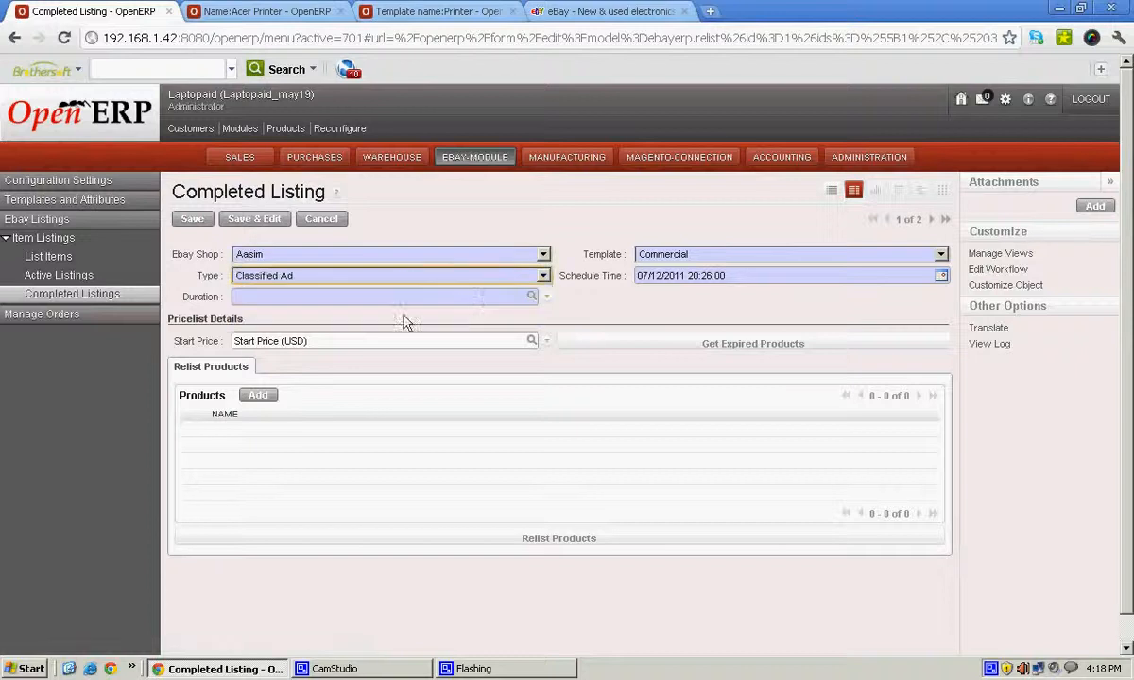
left_click(531, 296)
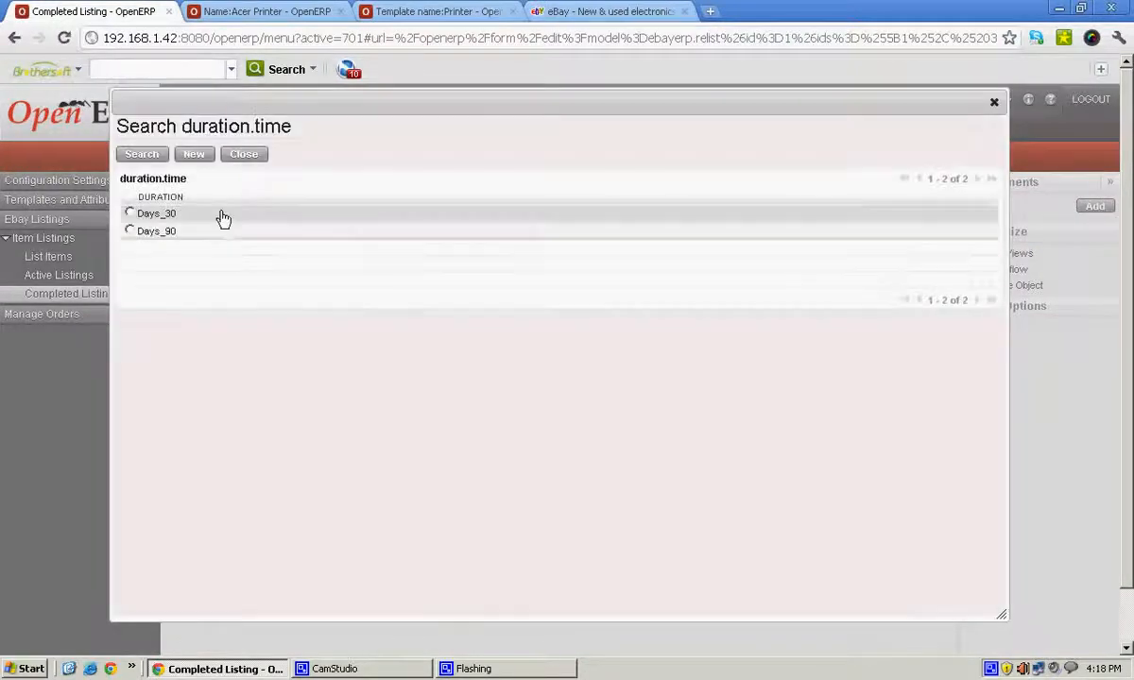
left_click(241, 155)
Step: Set the listing type to Fixed Price and its duration to Days_5
left_click(303, 284)
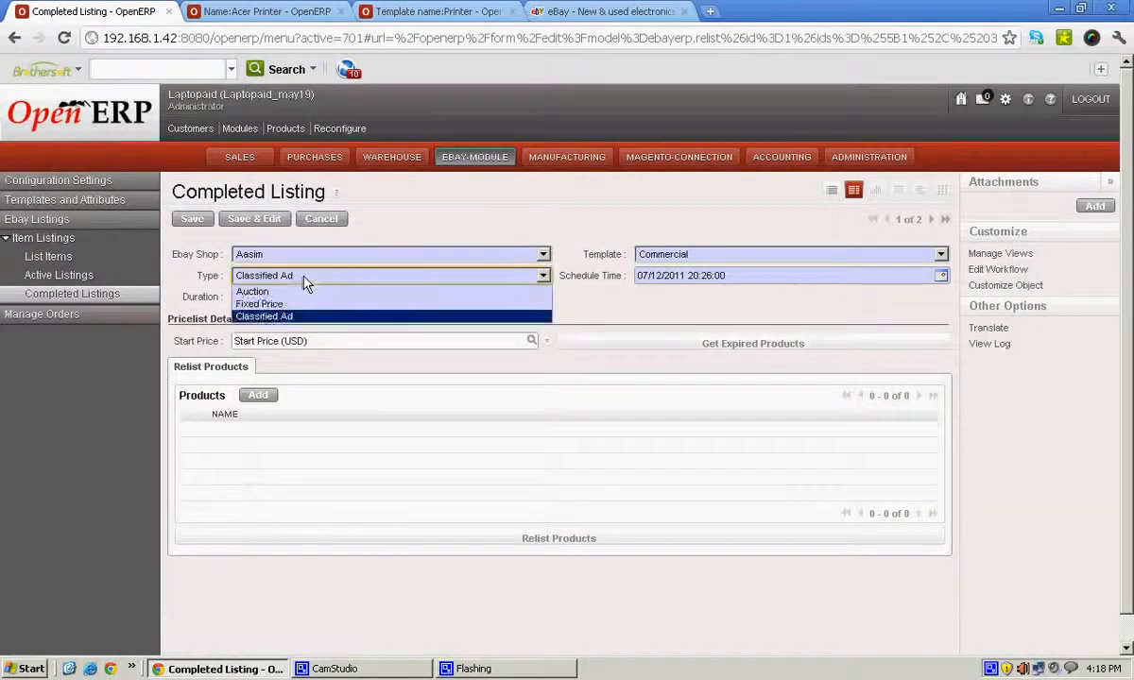
left_click(305, 308)
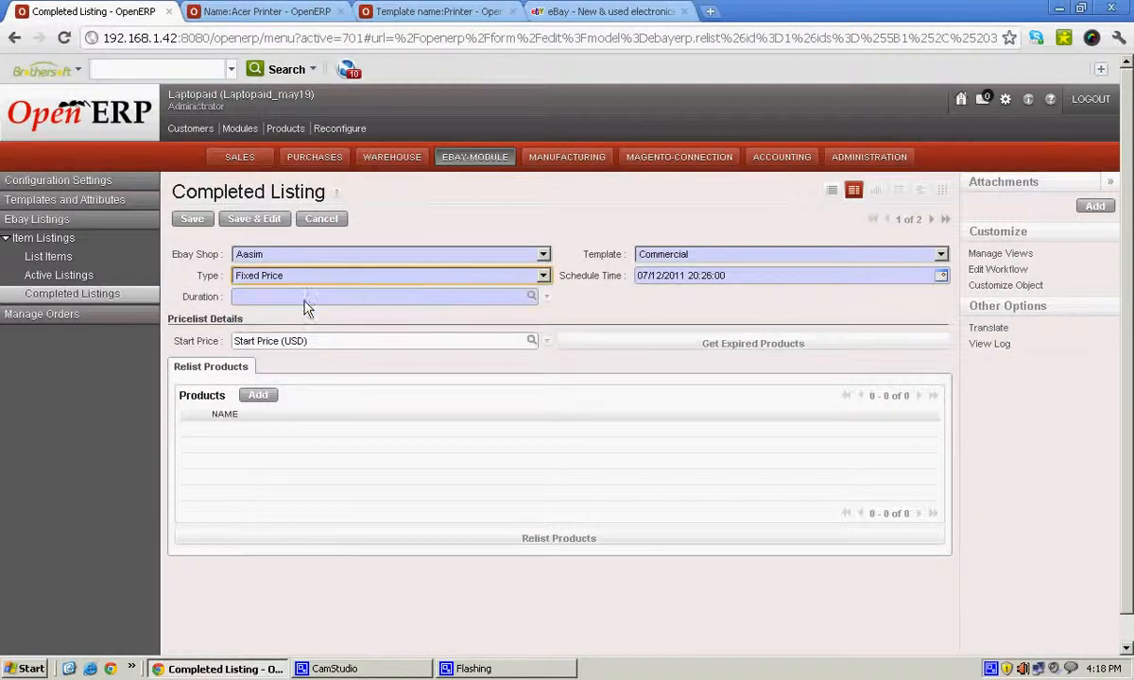
left_click(533, 296)
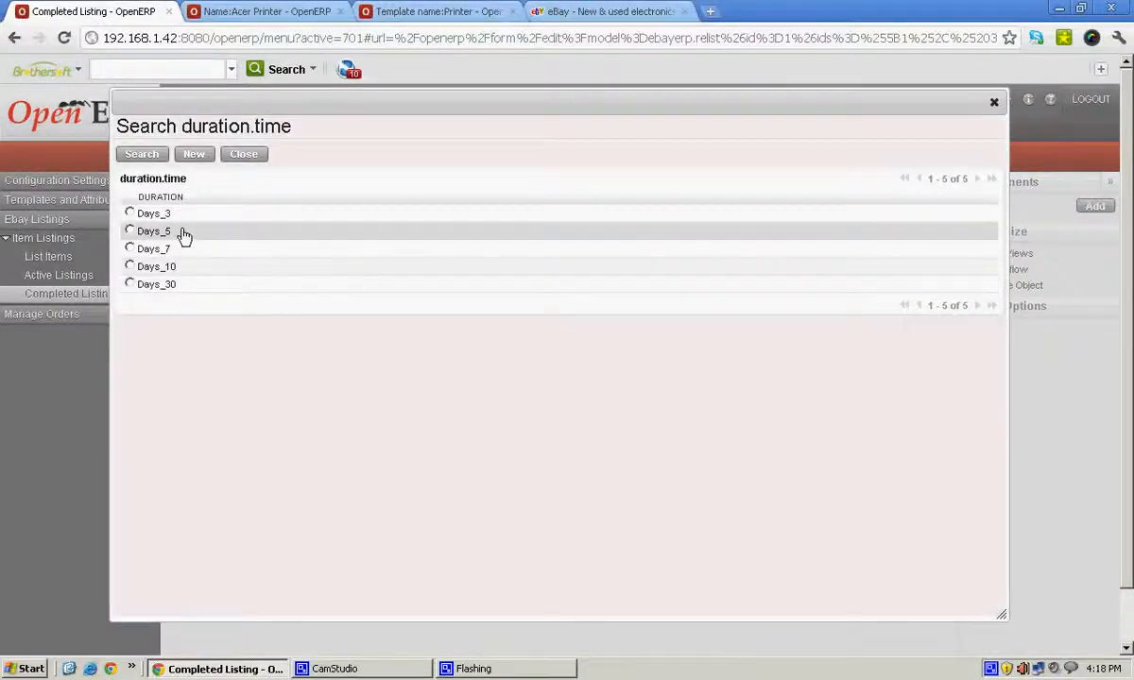
left_click(185, 234)
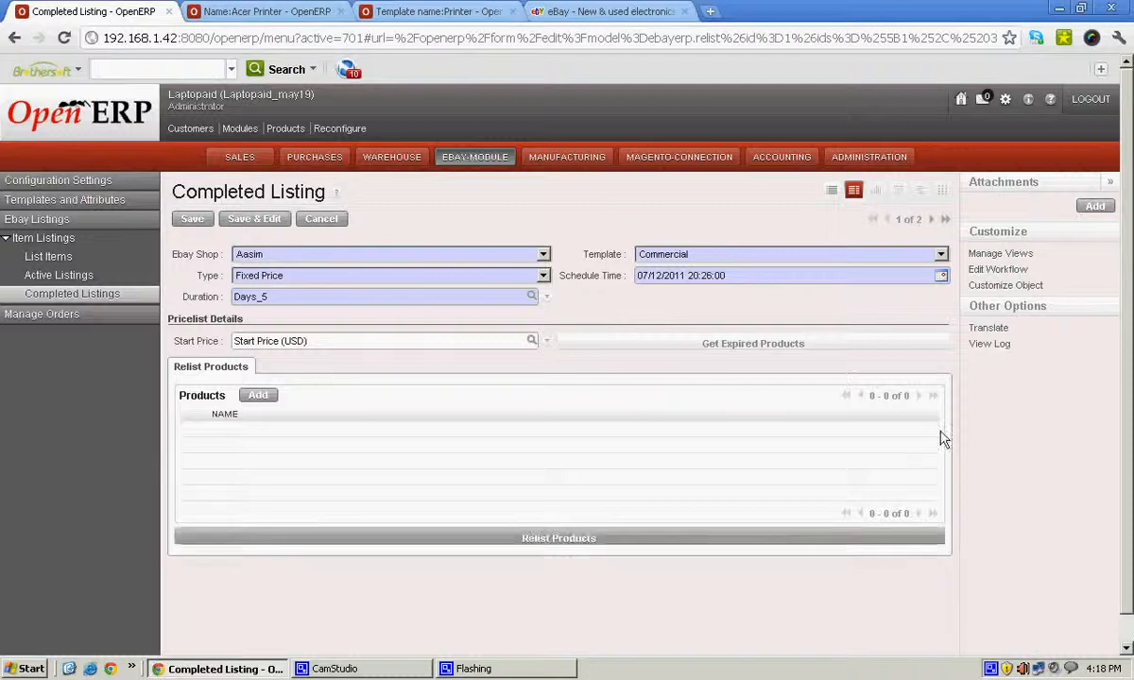
Step: Assign the Printer template to the completed listing and save it, keeping the form editable
left_click(704, 255)
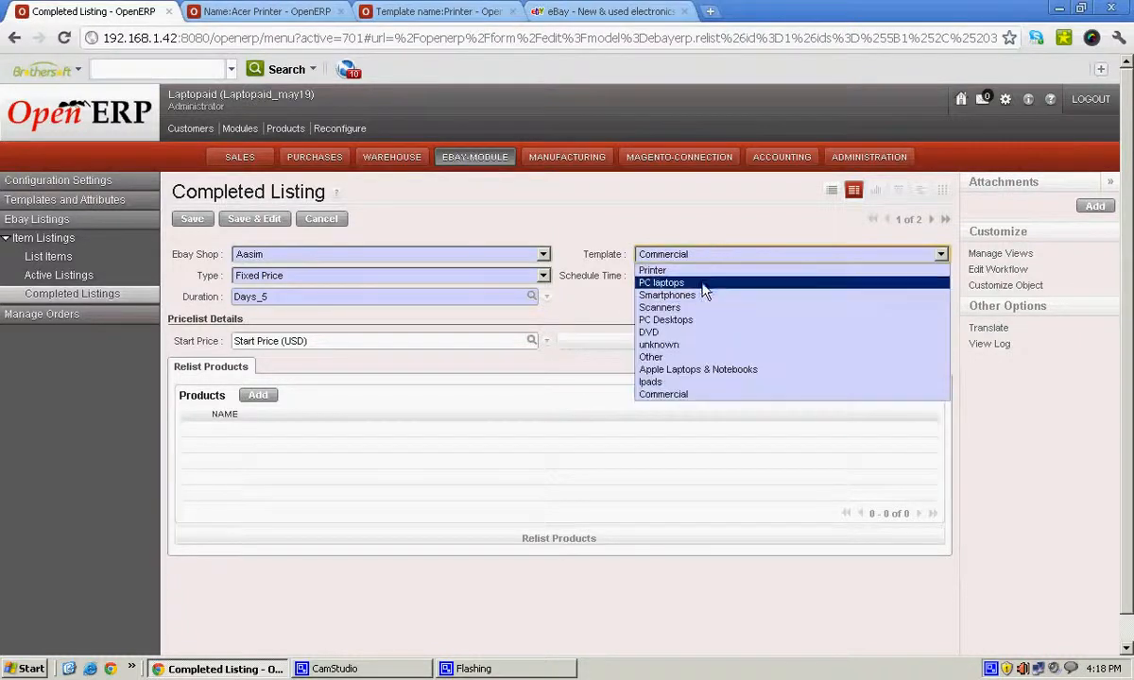
left_click(702, 272)
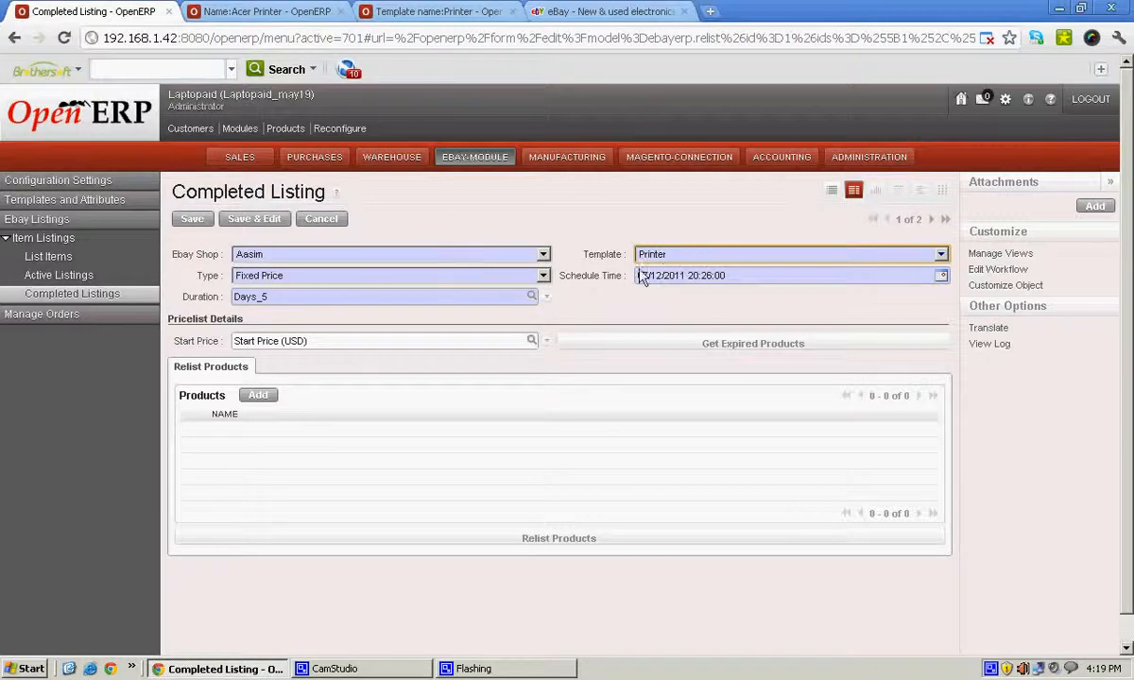
left_click(267, 225)
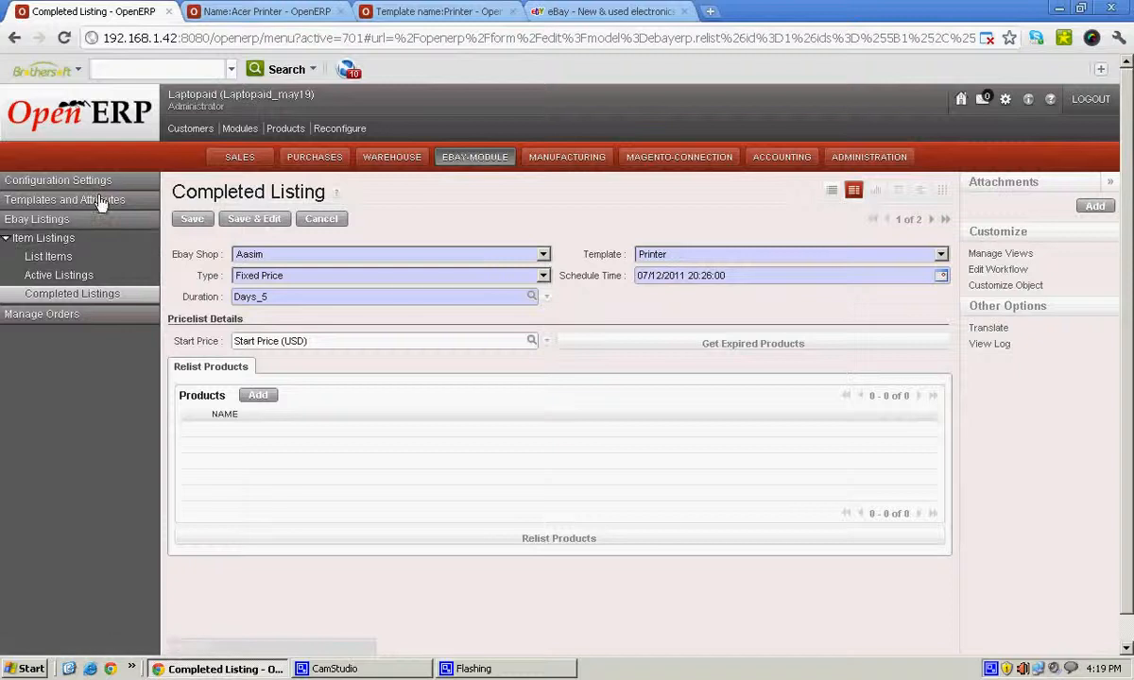
Step: Open the Printer template from the eBay templates list for editing
left_click(99, 201)
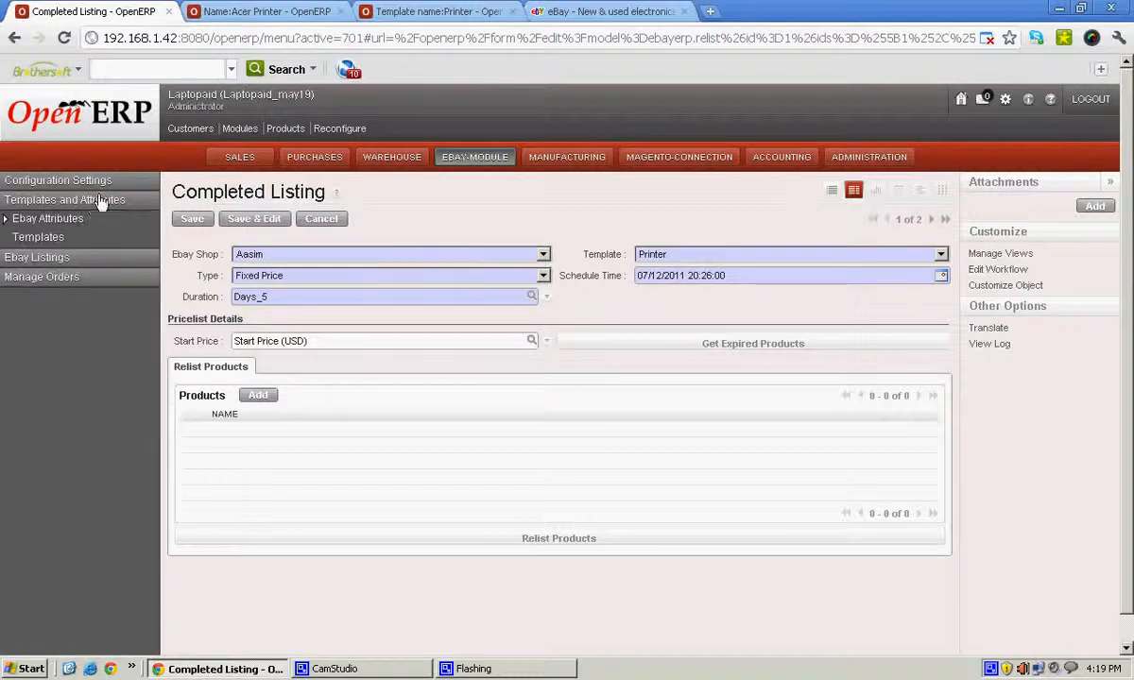
left_click(73, 240)
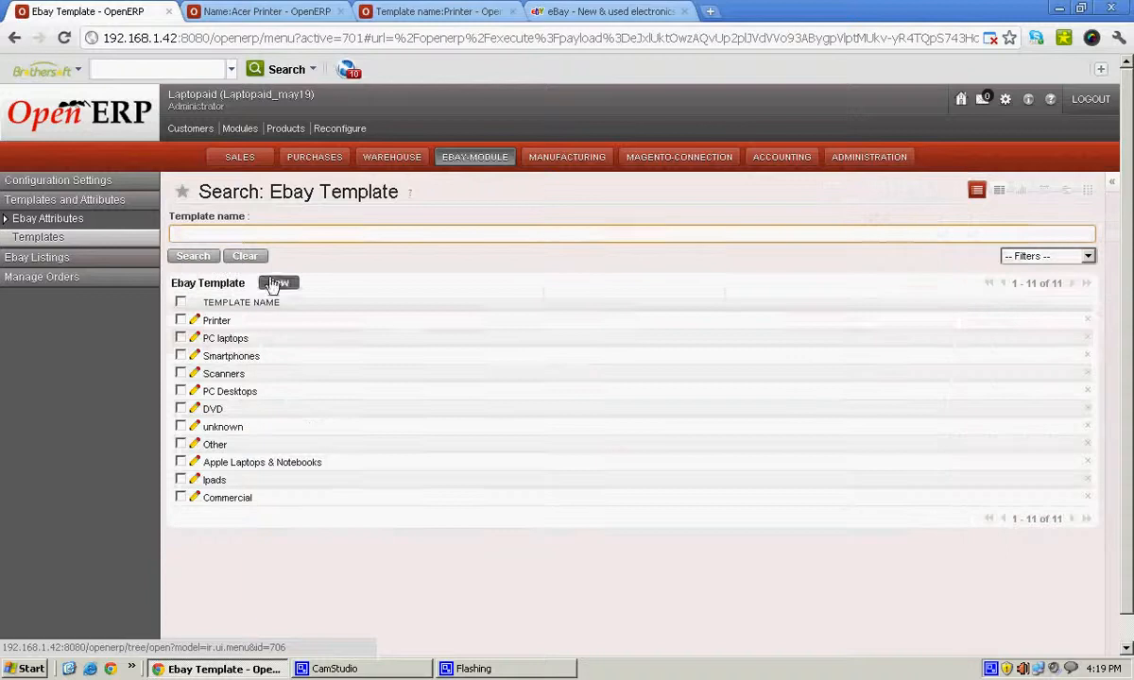
left_click(221, 322)
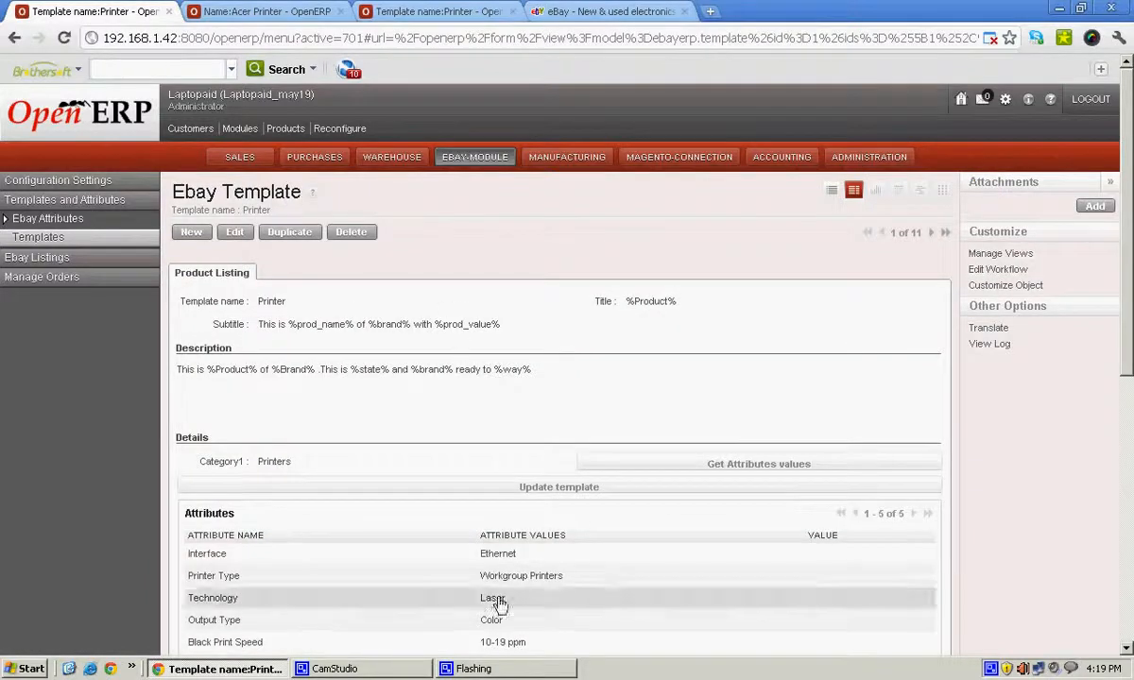
scroll(458, 276, "down", 1)
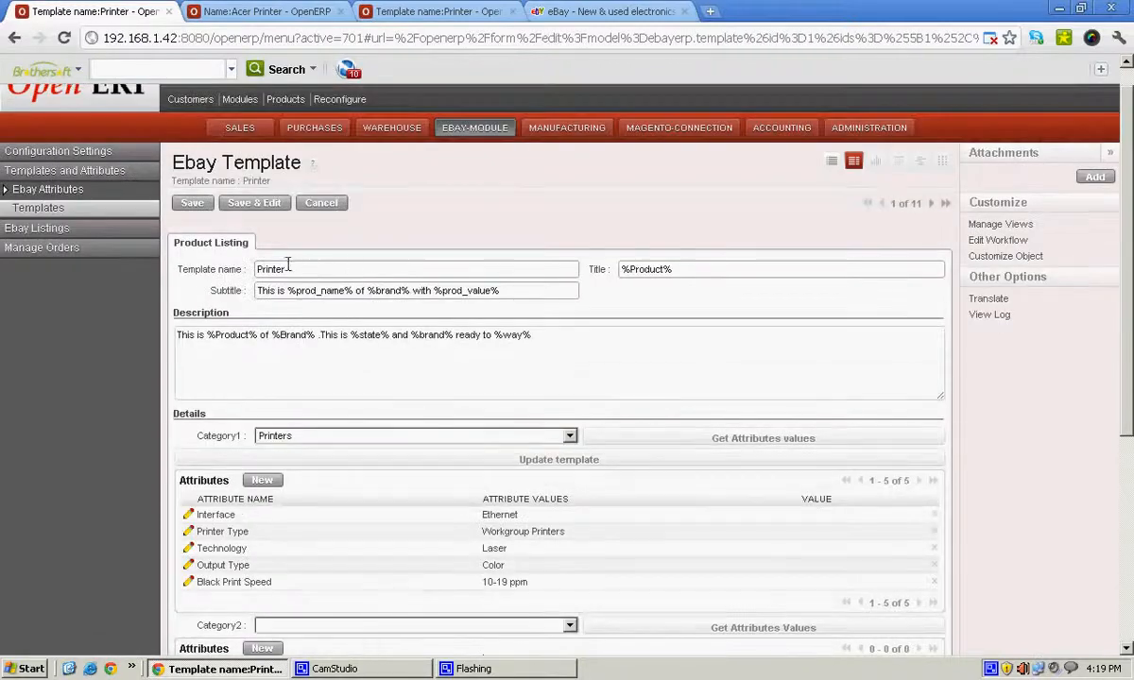
Step: Examine the Printer template's name and the %Product% placeholder with its percent delimiters in the title
double_click(279, 268)
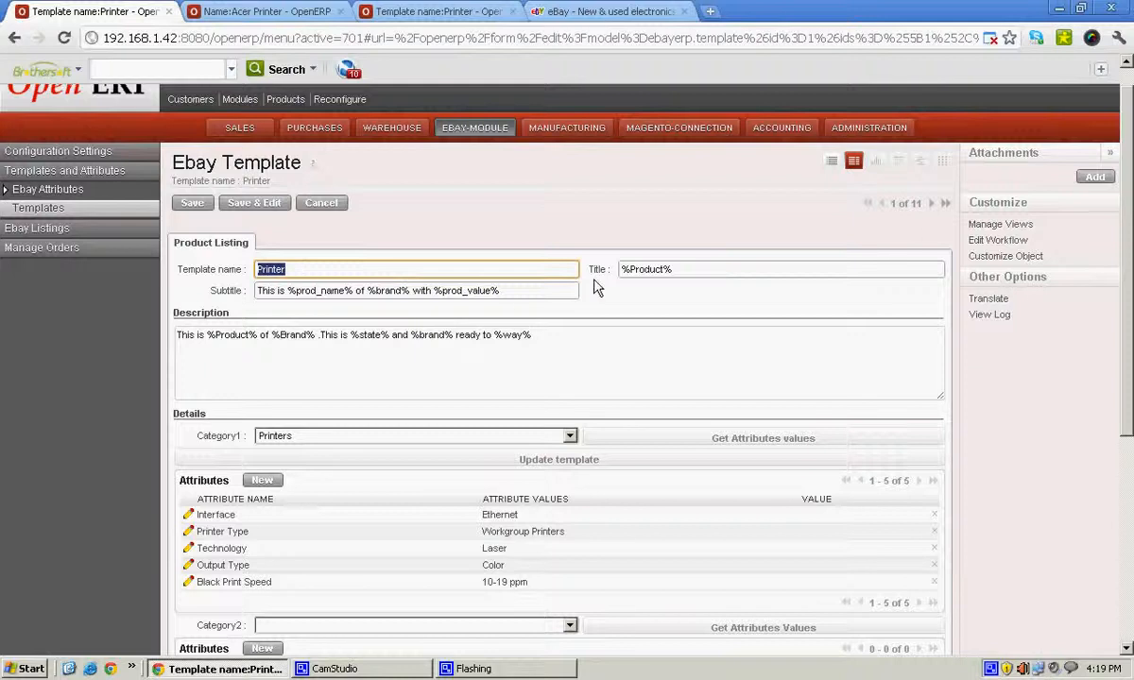
left_click_drag(686, 270, 592, 270)
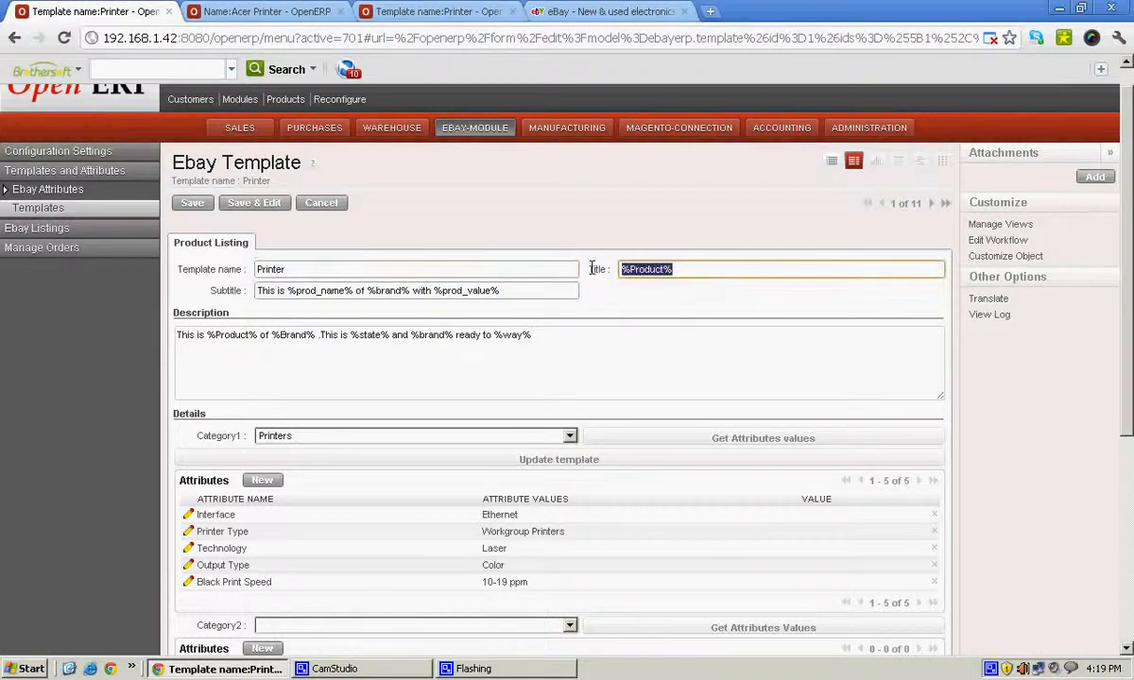
left_click(637, 307)
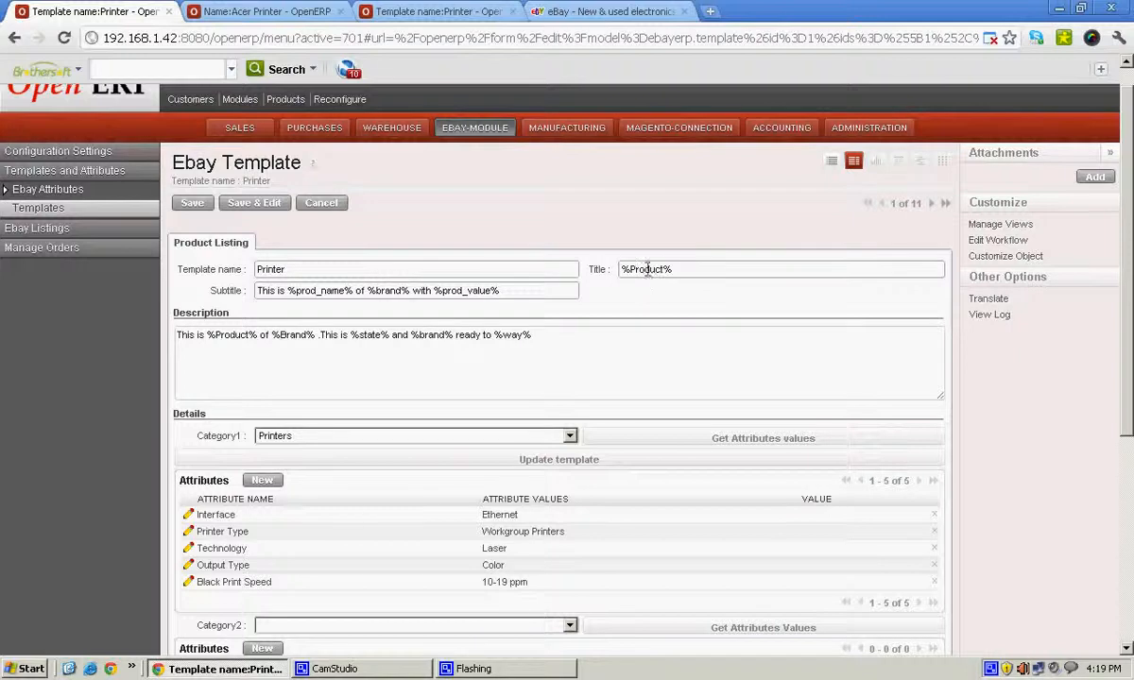
double_click(648, 269)
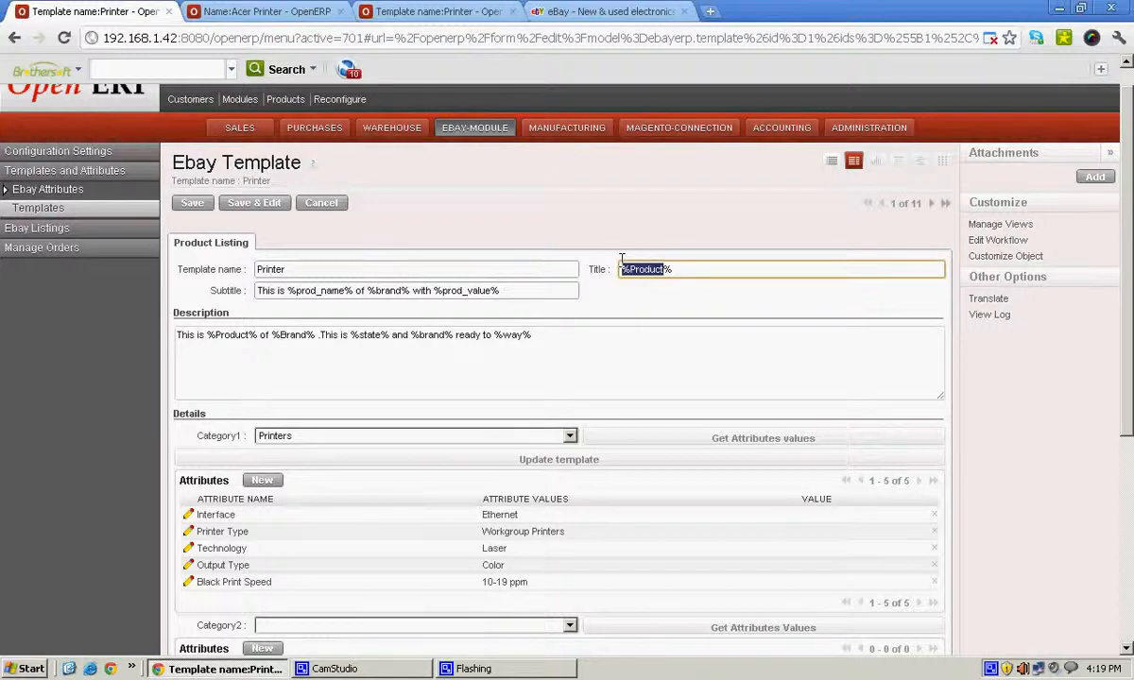
left_click(630, 270)
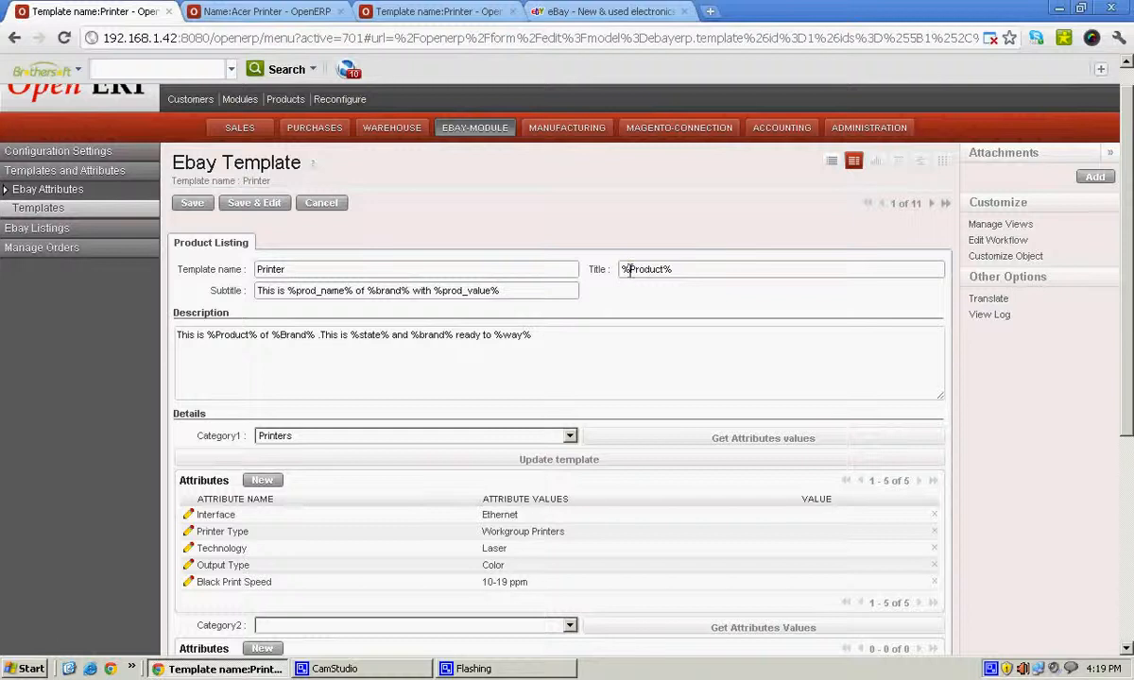
left_click(628, 270)
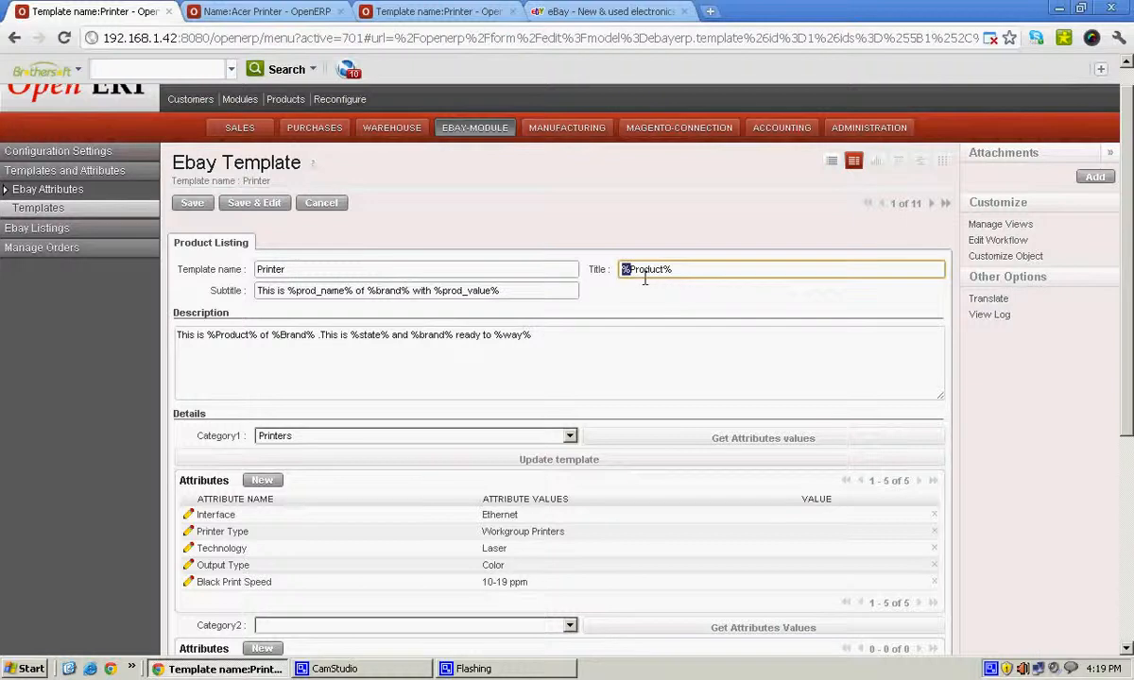
left_click(669, 269)
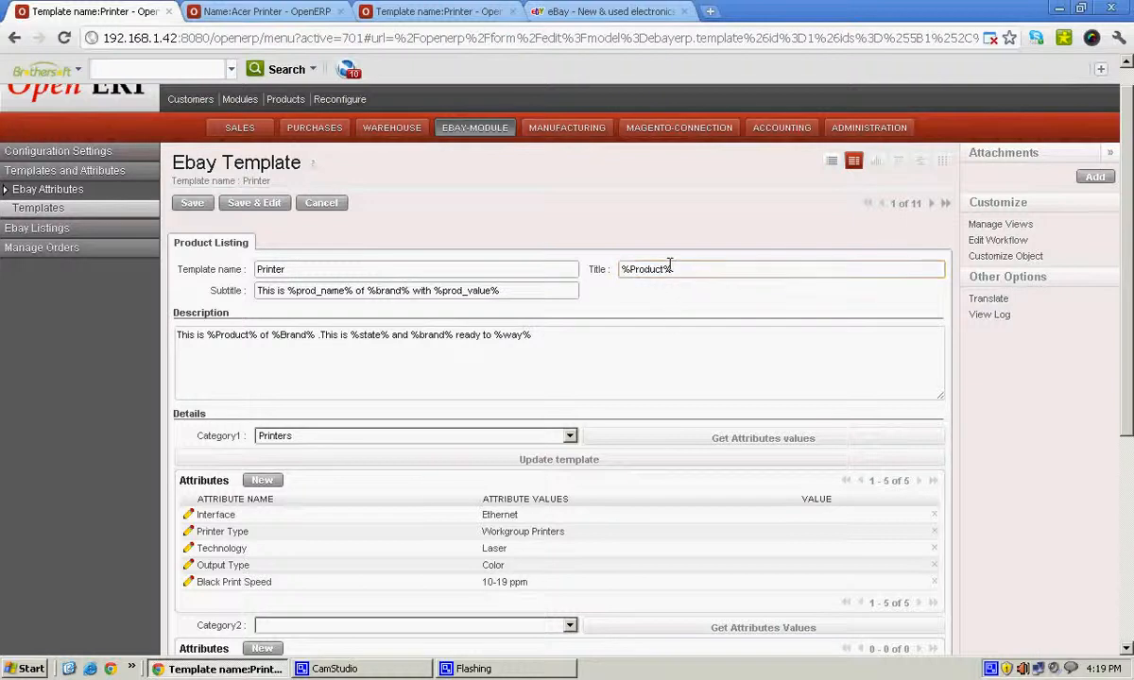
Step: Examine the placeholders in the Printer template's title, subtitle and description, and their values in the PlaceHolder list
left_click_drag(673, 268, 666, 267)
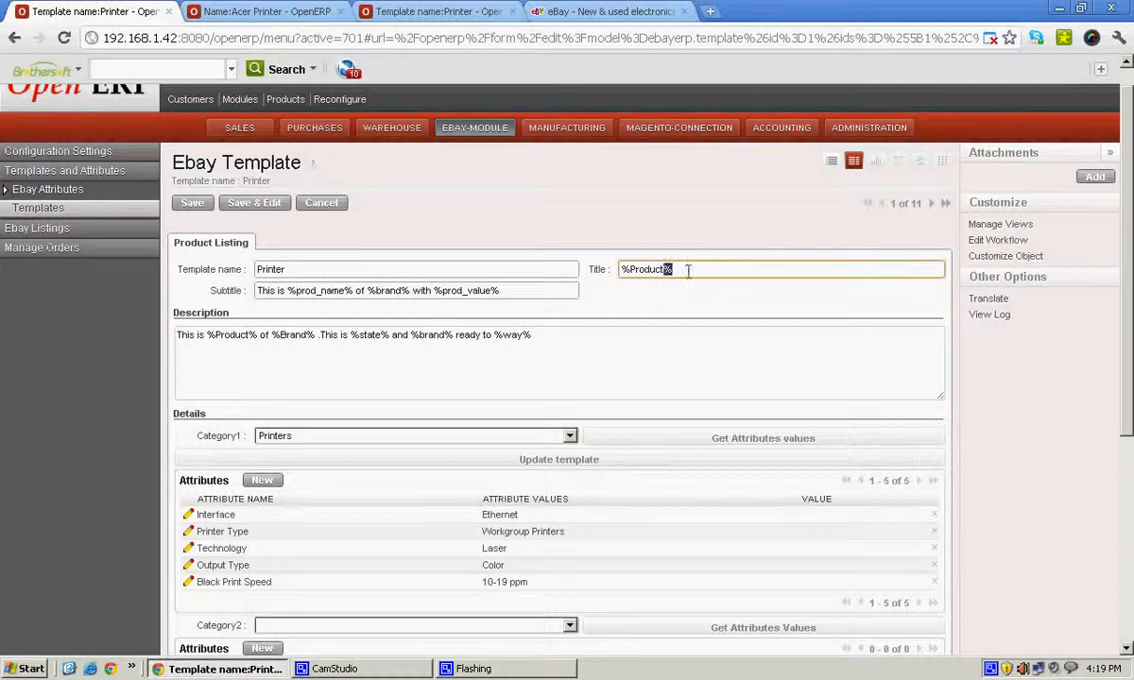
scroll(630, 298, "down", 4)
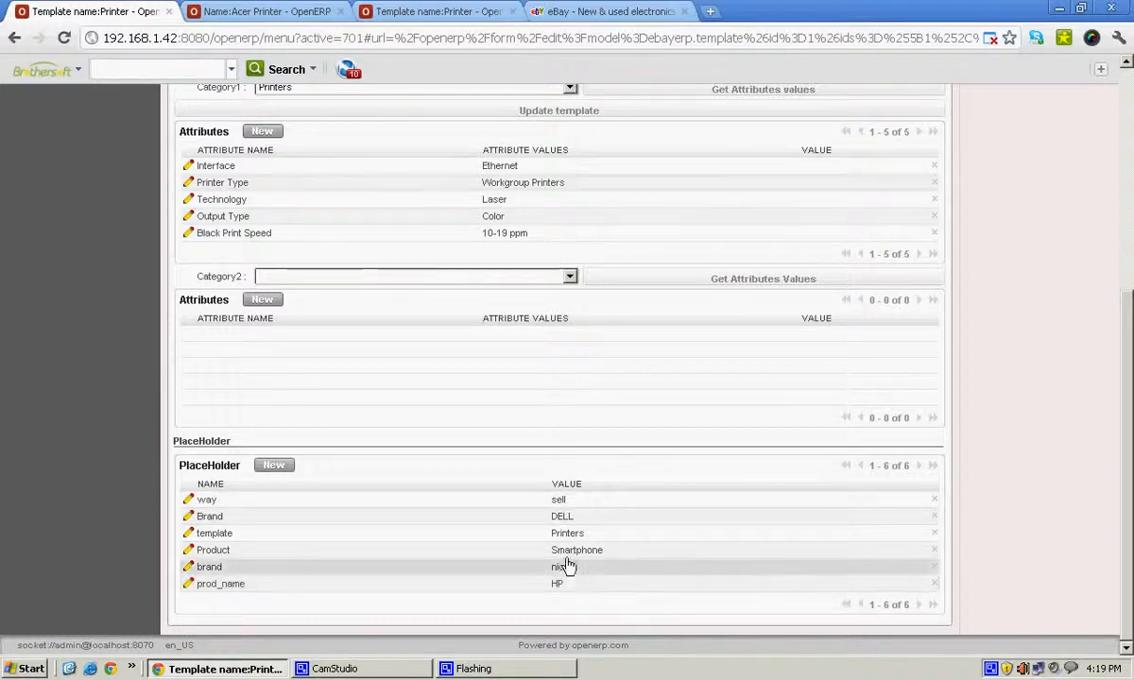
scroll(550, 444, "up", 5)
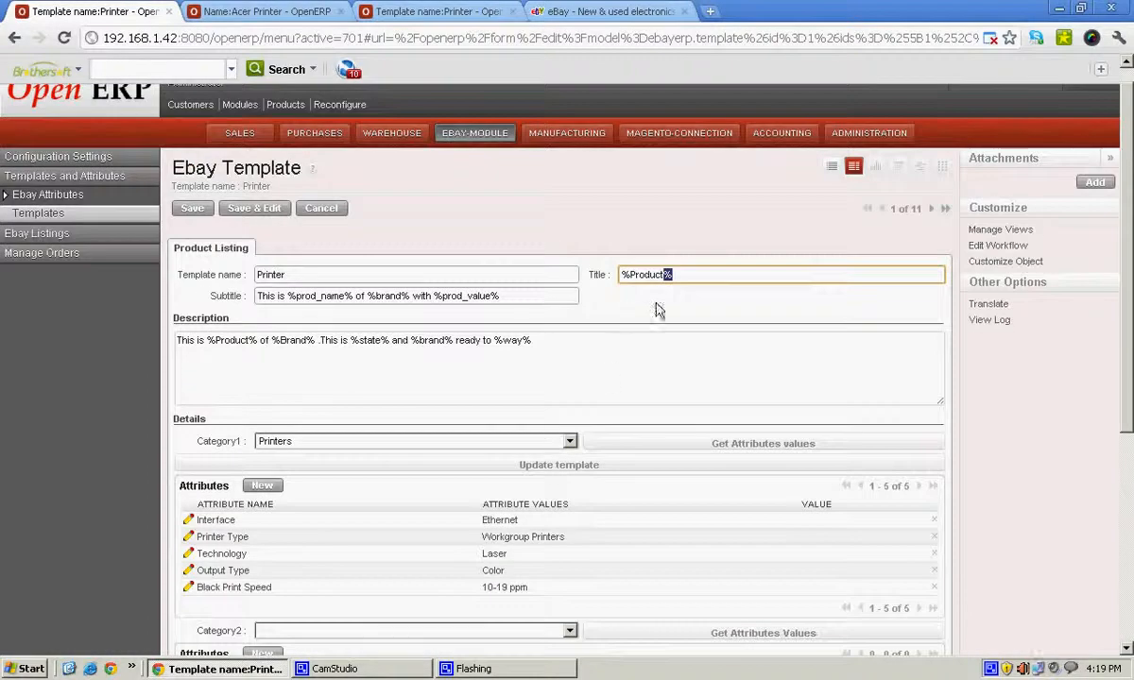
left_click_drag(666, 275, 636, 275)
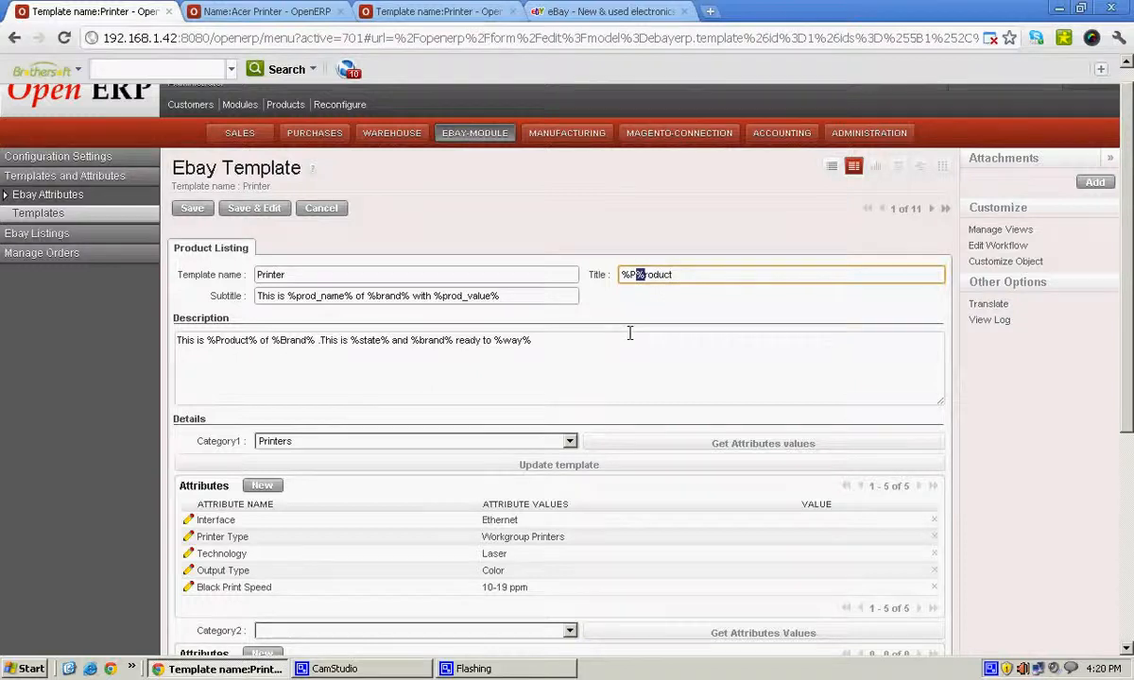
key("ctrl+z")
left_click_drag(493, 295, 363, 291)
left_click_drag(275, 293, 253, 293)
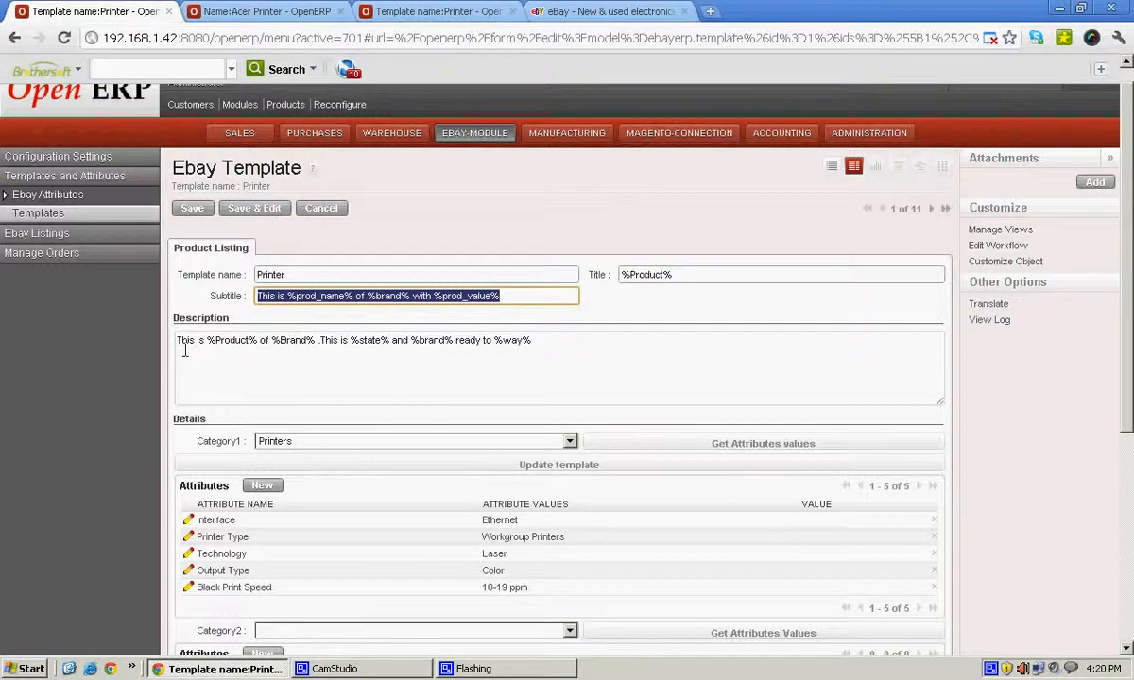
left_click_drag(542, 341, 175, 336)
left_click(358, 368)
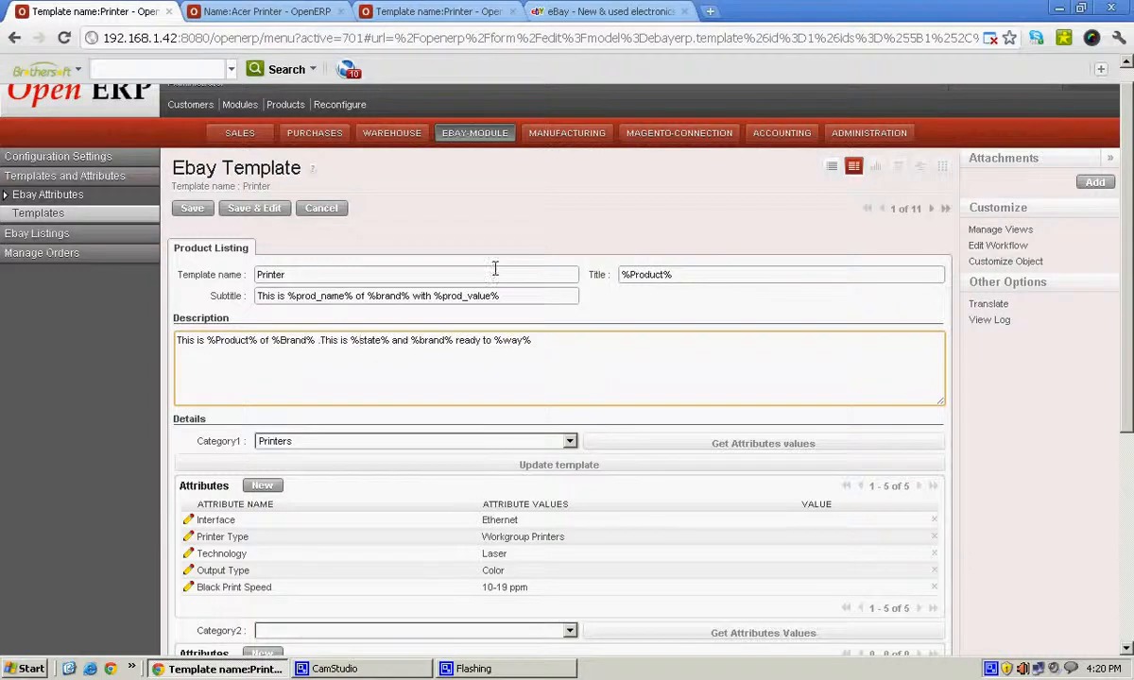
Step: Review the options available for the template's Category1 and choose Printers
scroll(491, 270, "down", 1)
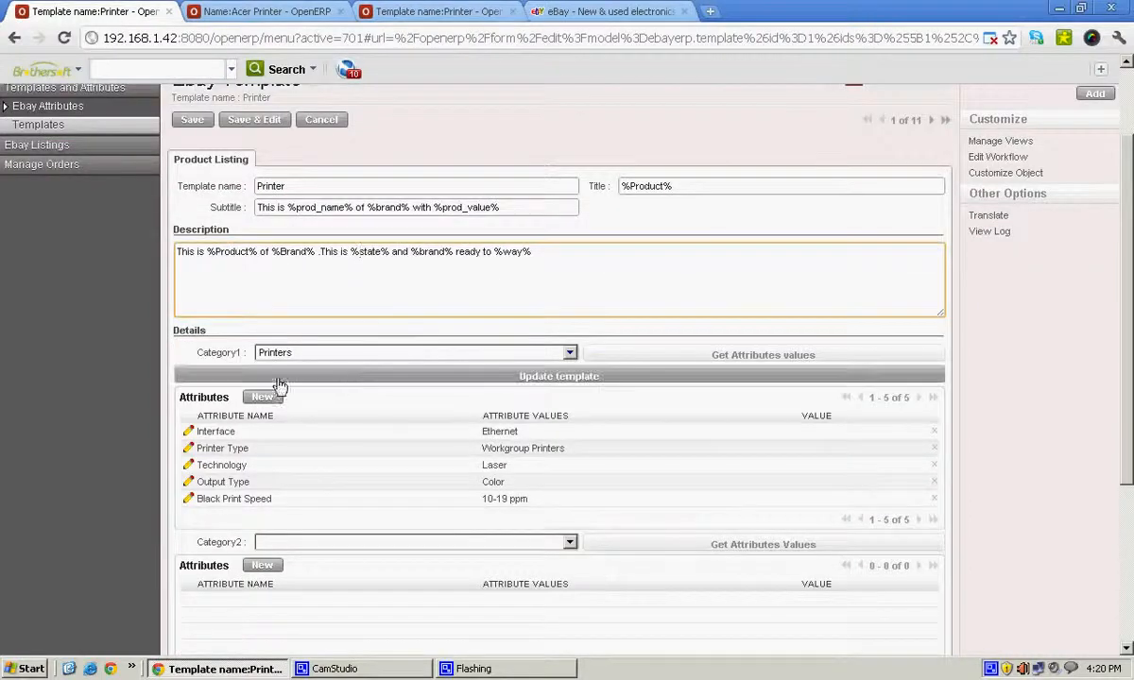
scroll(359, 449, "down", 1)
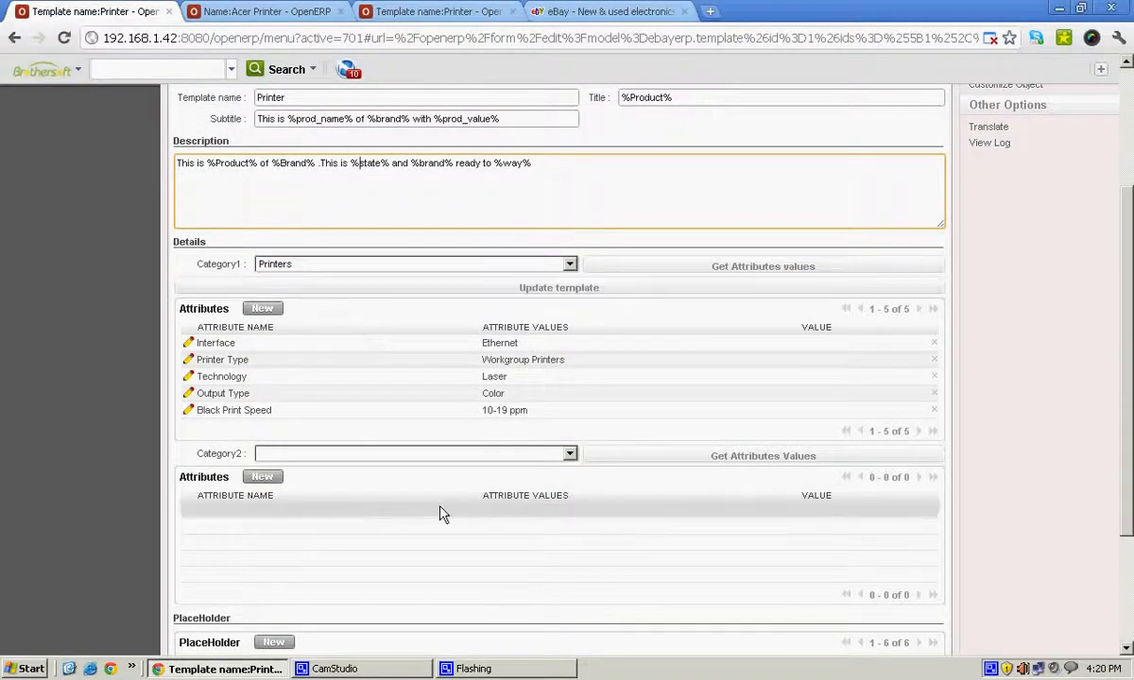
left_click(460, 267)
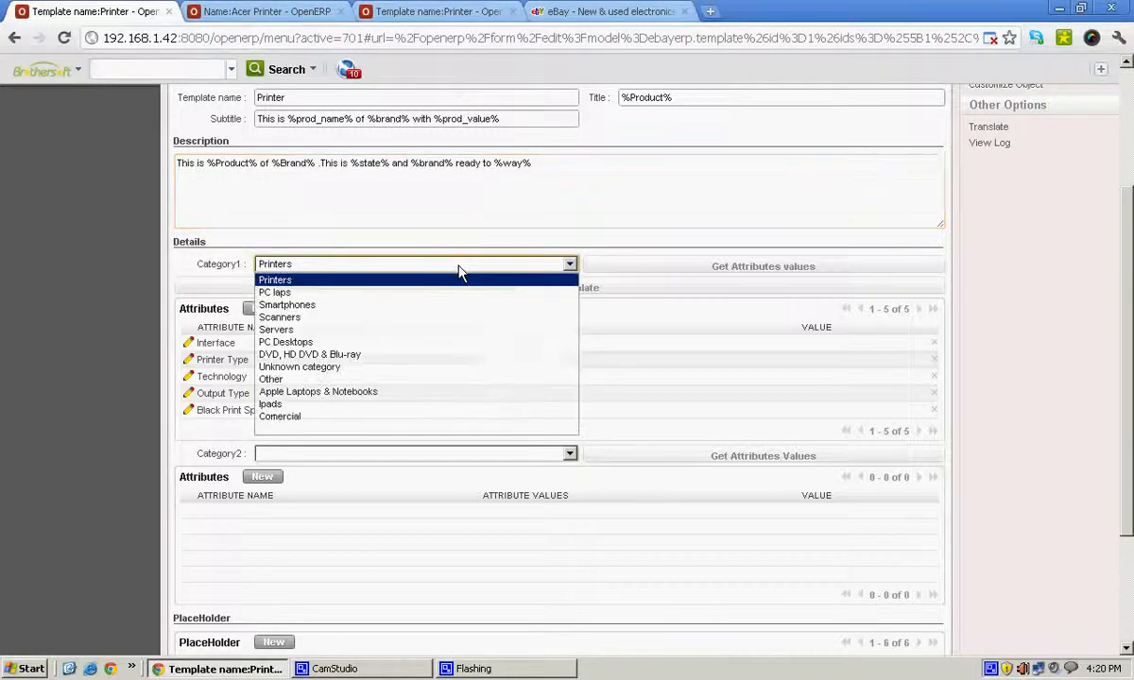
left_click(454, 285)
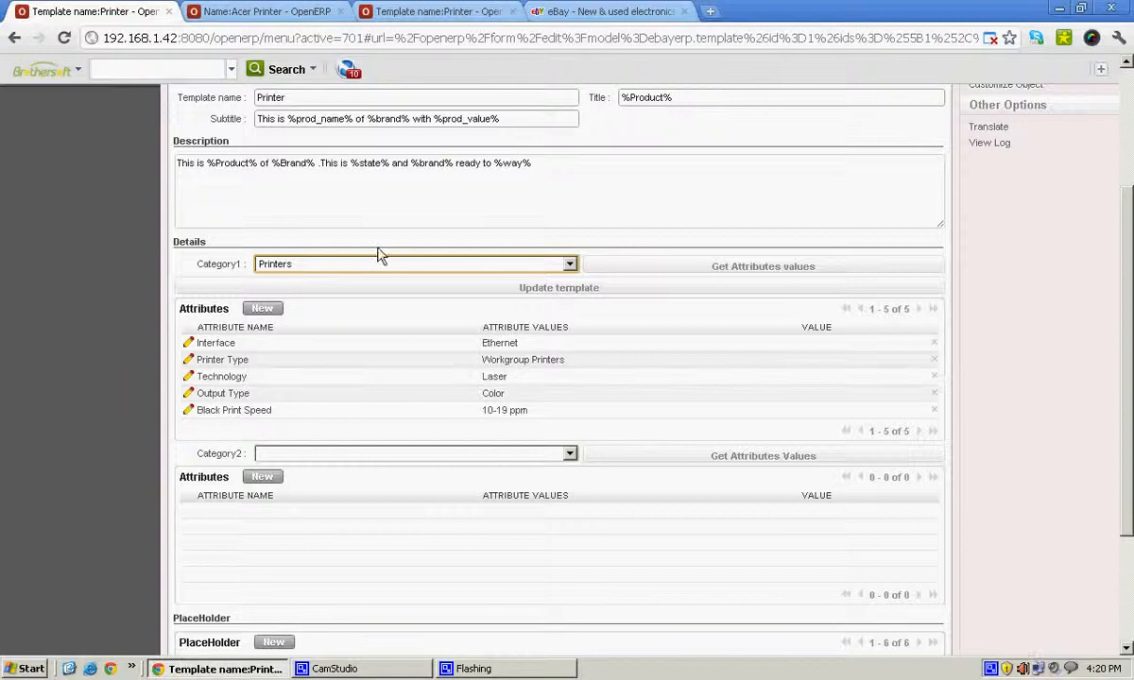
Step: Add a Brand attribute with the value Brother to the template's Category1 attributes
left_click(271, 309)
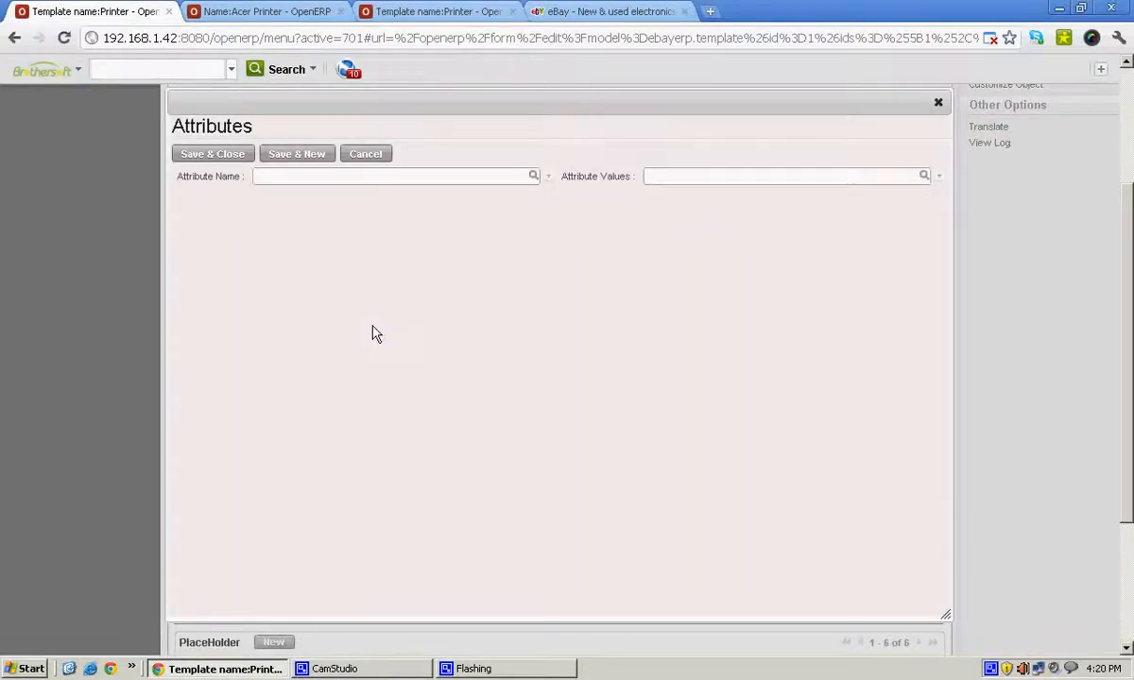
left_click(534, 178)
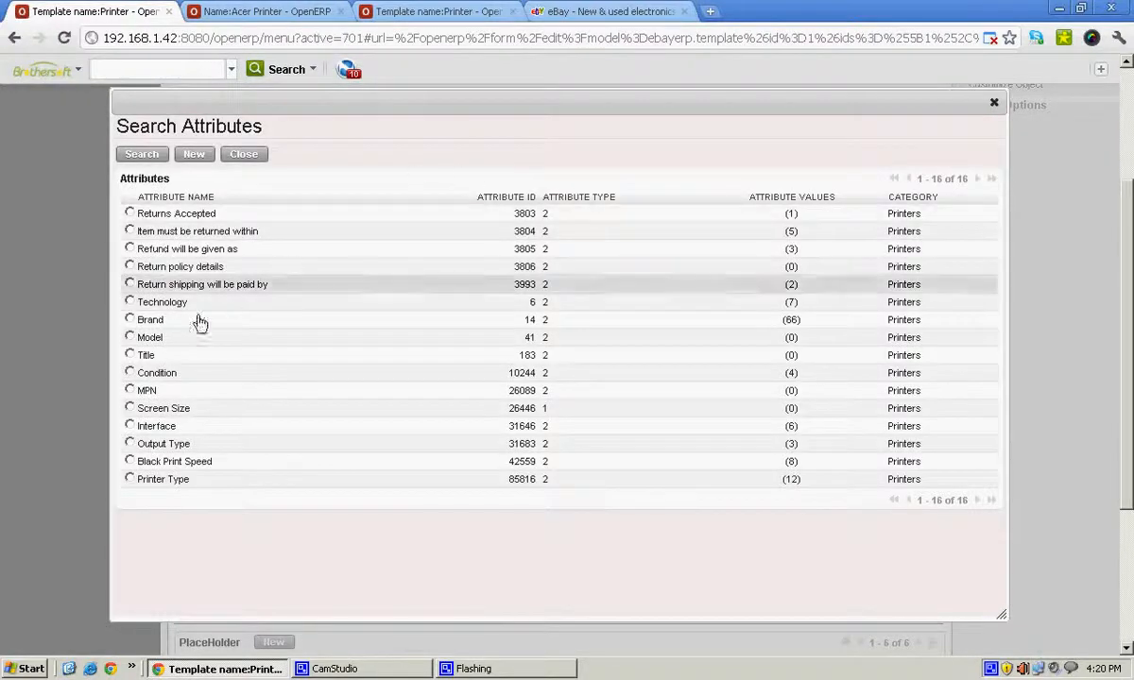
left_click(151, 321)
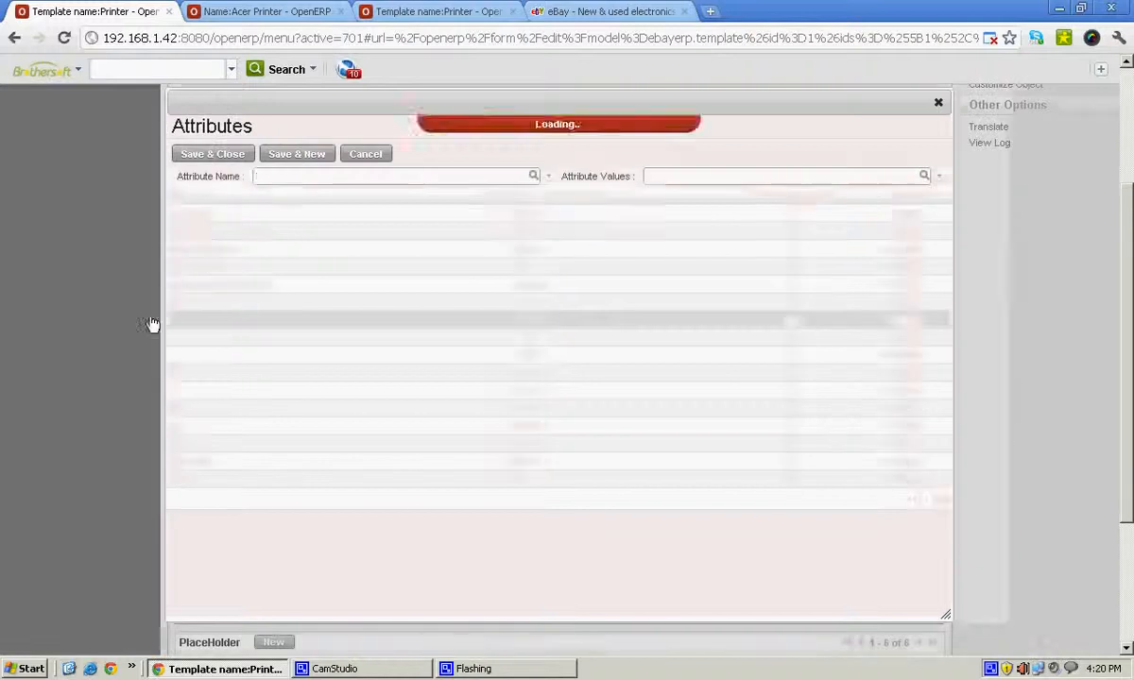
left_click(924, 176)
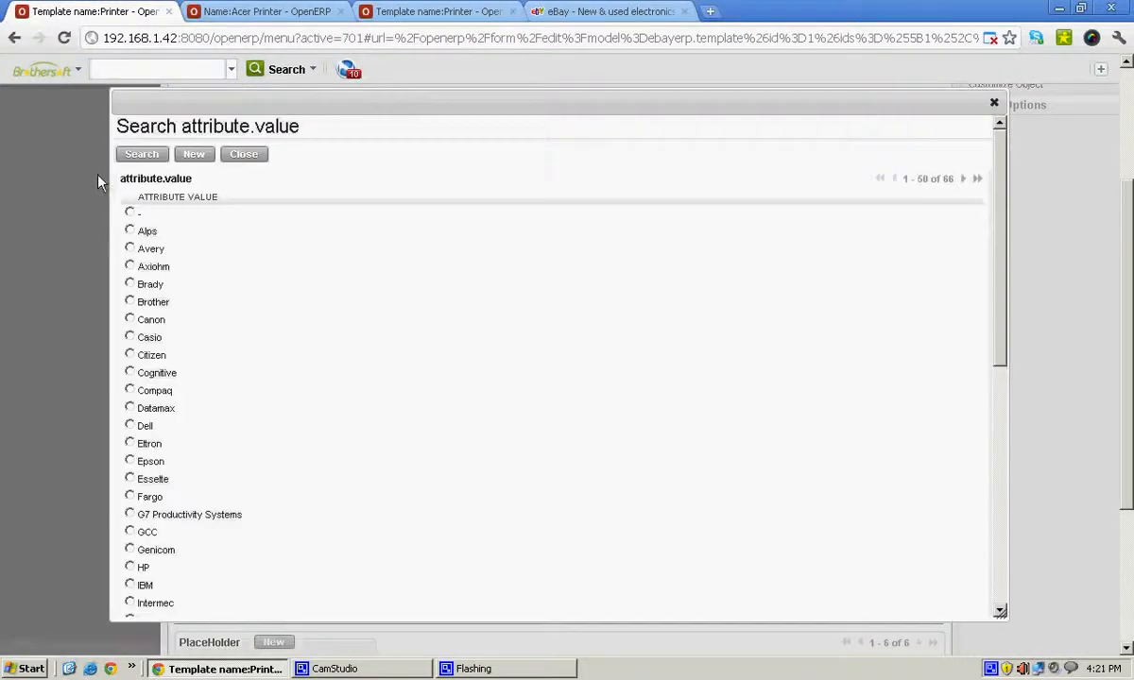
left_click(144, 303)
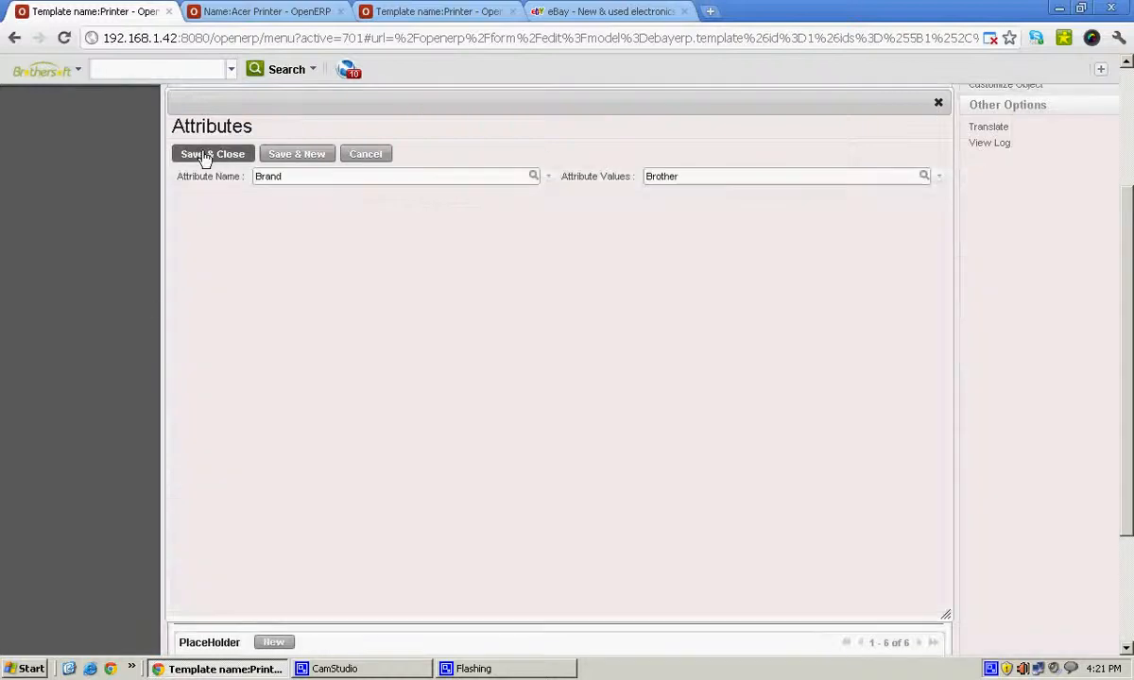
left_click(206, 154)
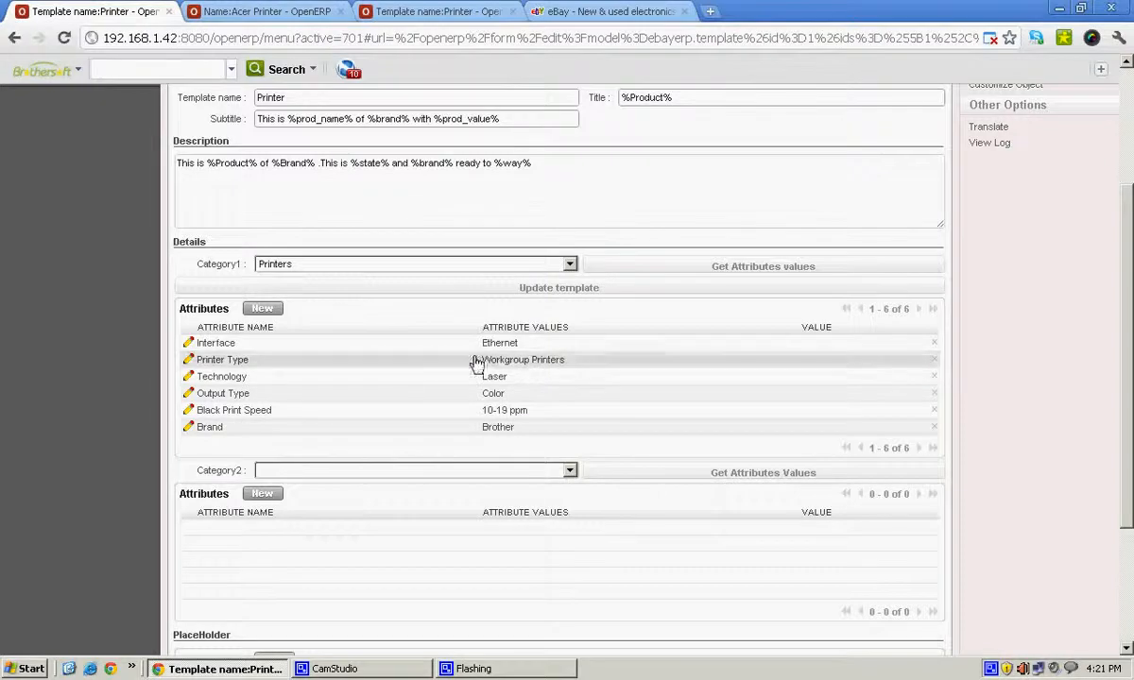
Step: Check the Printer template's fields and attributes, and save the template
scroll(383, 274, "up", 2)
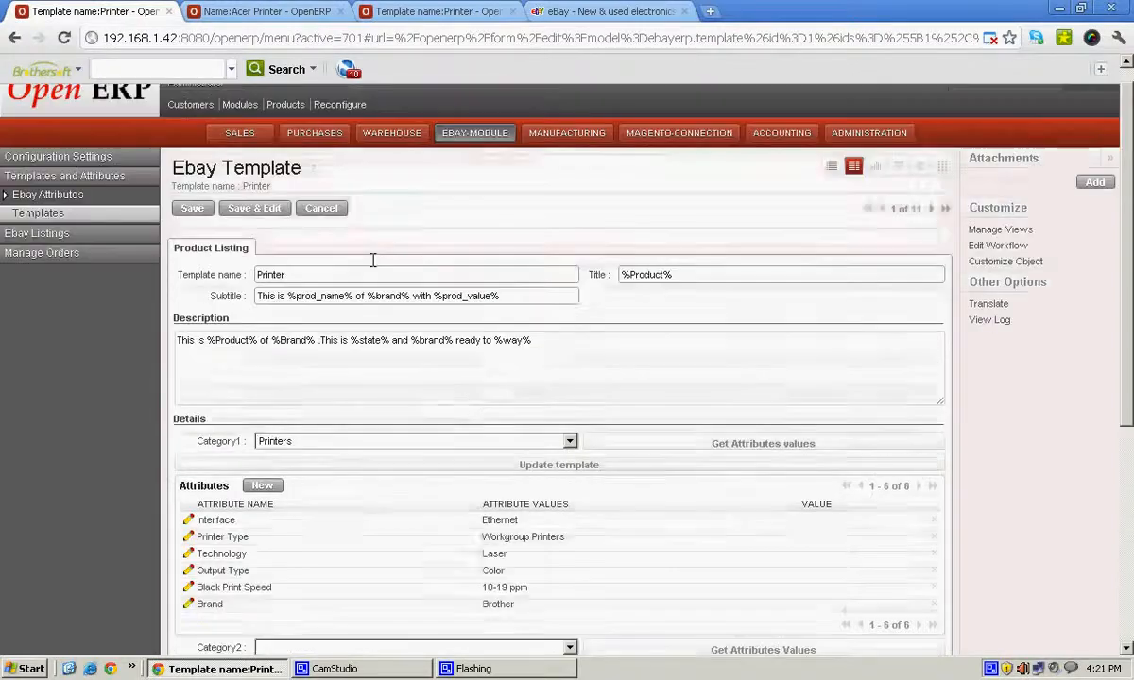
scroll(383, 245, "down", 1)
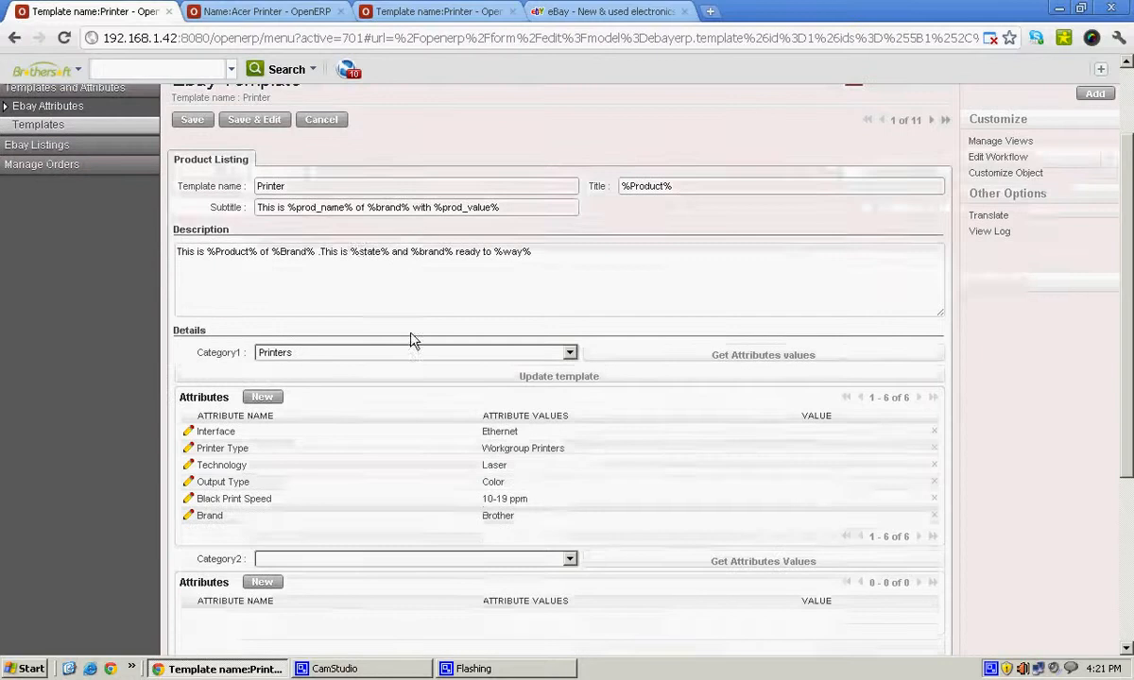
scroll(243, 243, "up", 1)
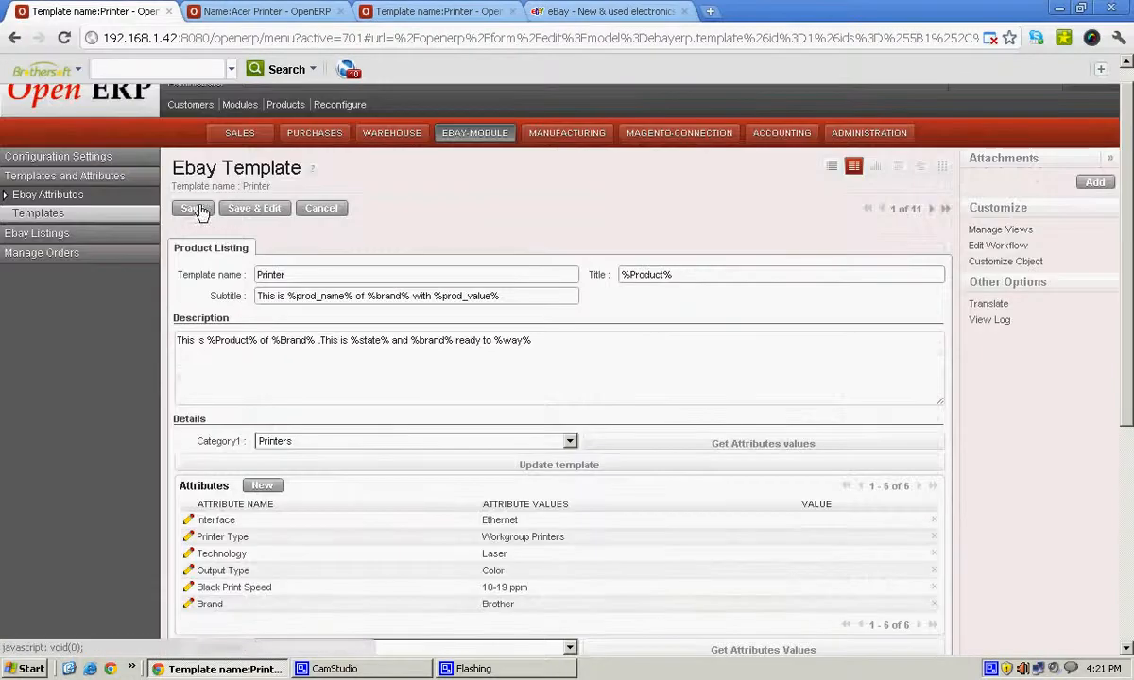
left_click(192, 209)
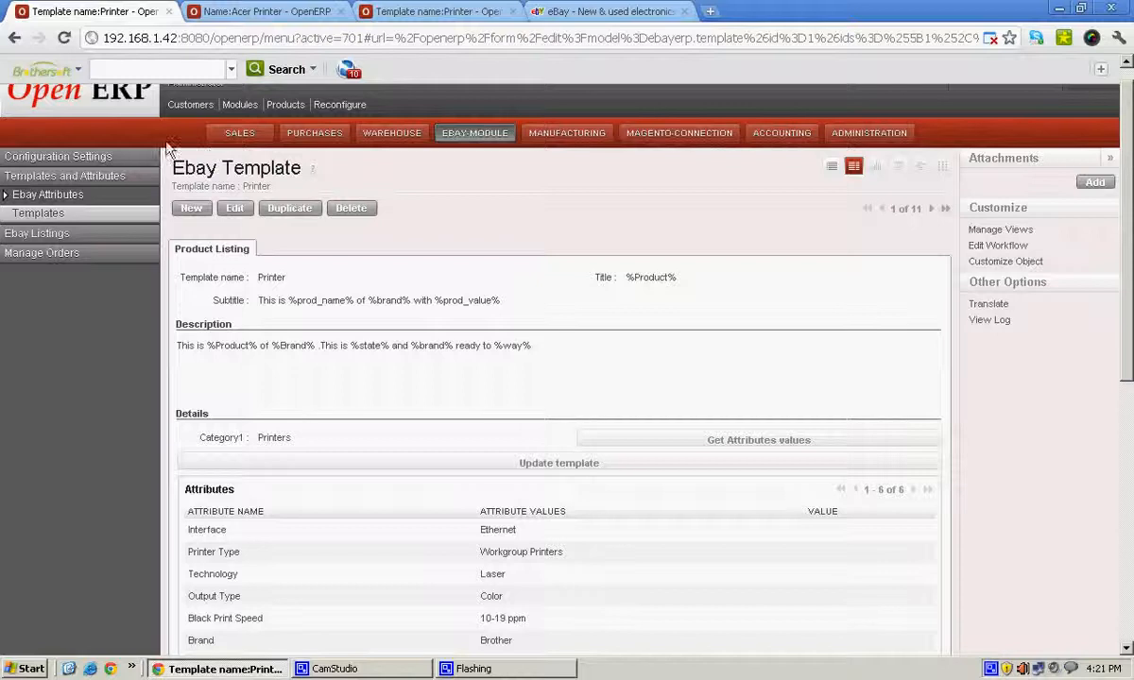
Step: Open the first eBay shop's record in Completed Listings for editing
left_click(82, 180)
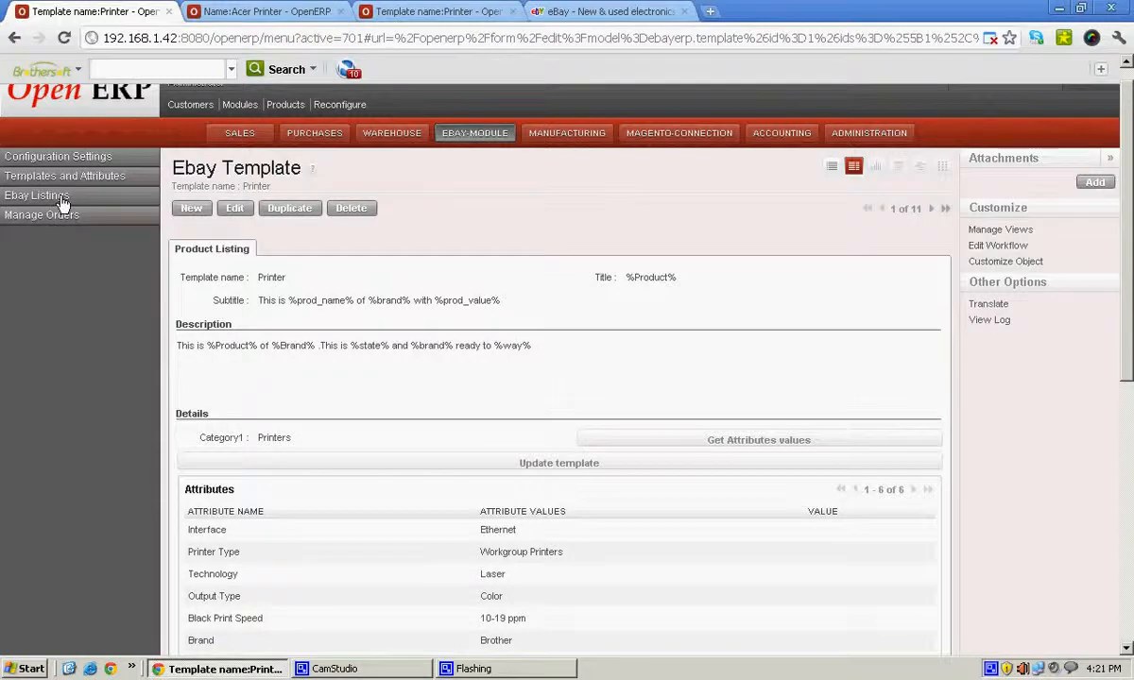
left_click(47, 196)
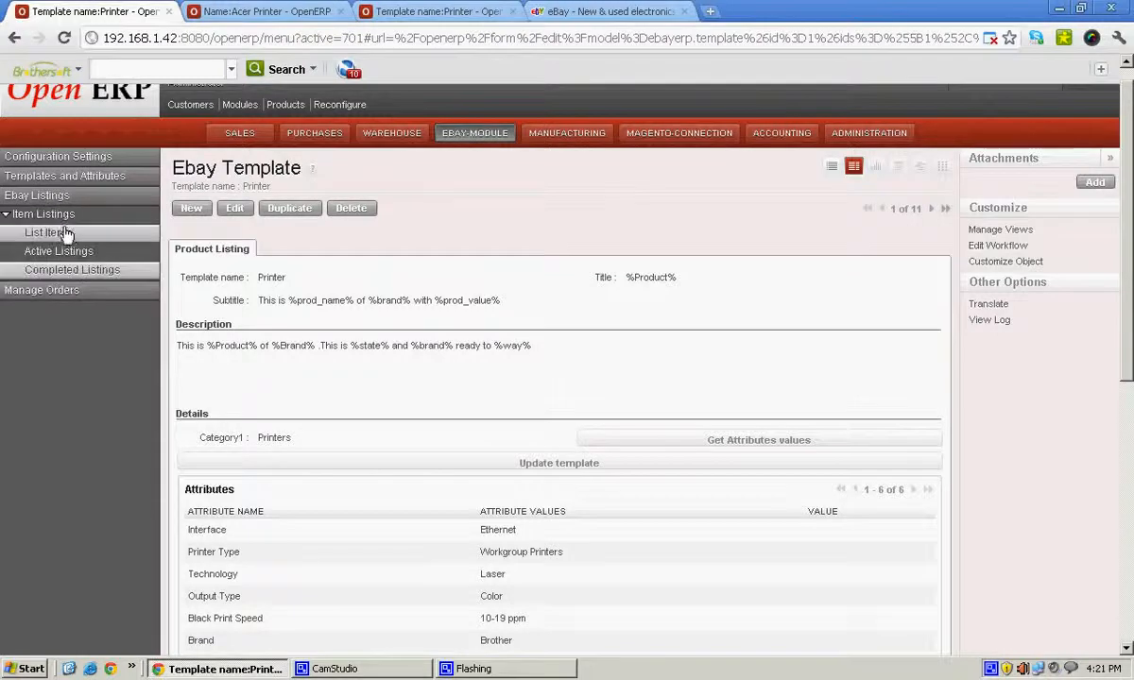
left_click(90, 273)
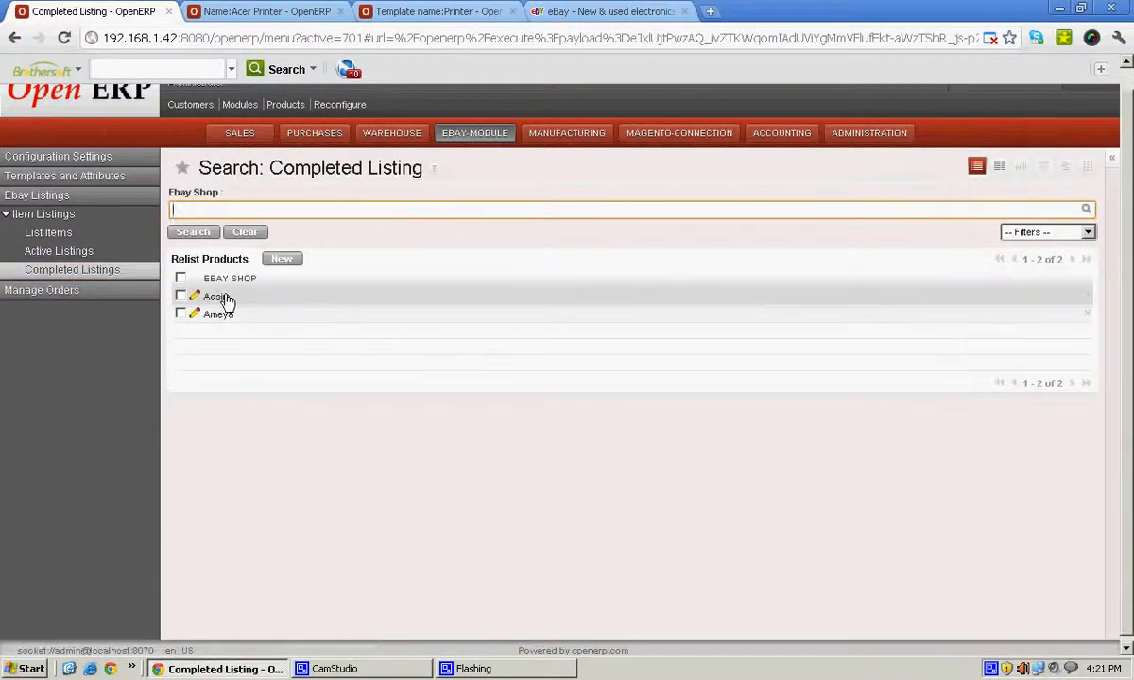
left_click(223, 300)
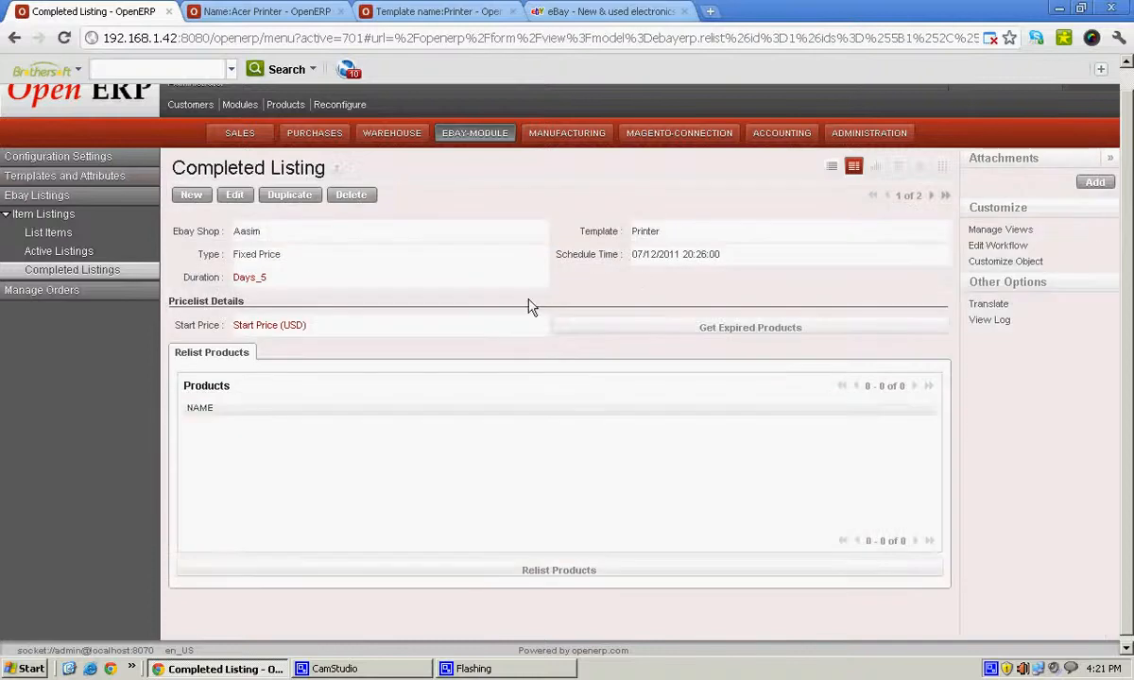
left_click(234, 195)
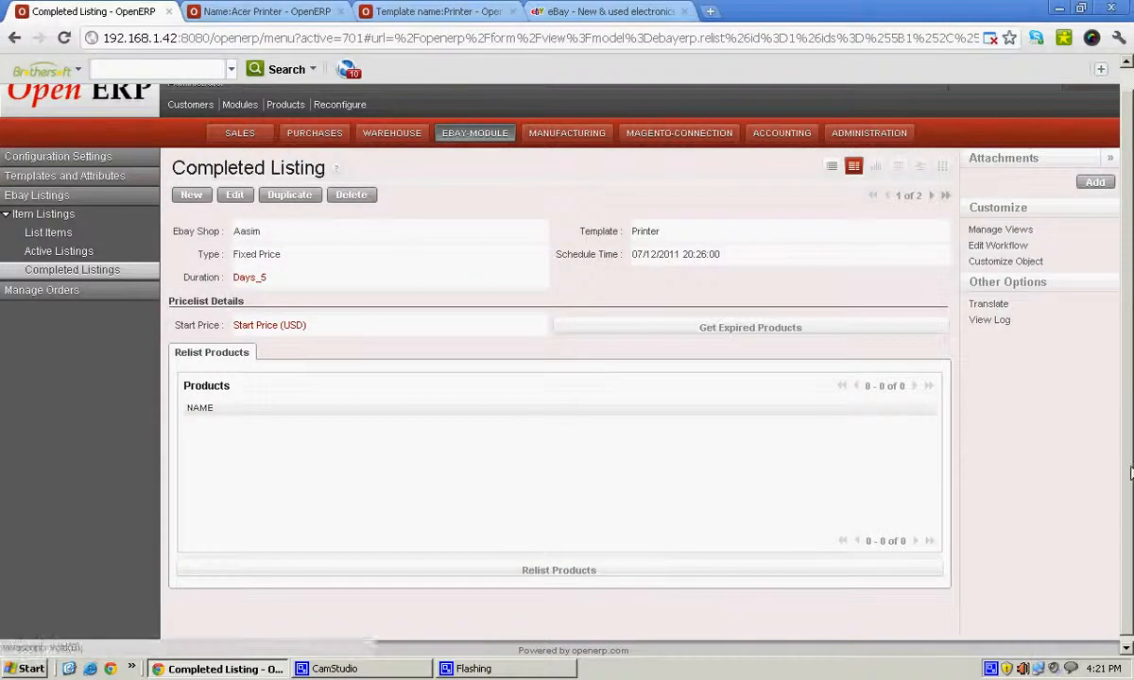
double_click(595, 231)
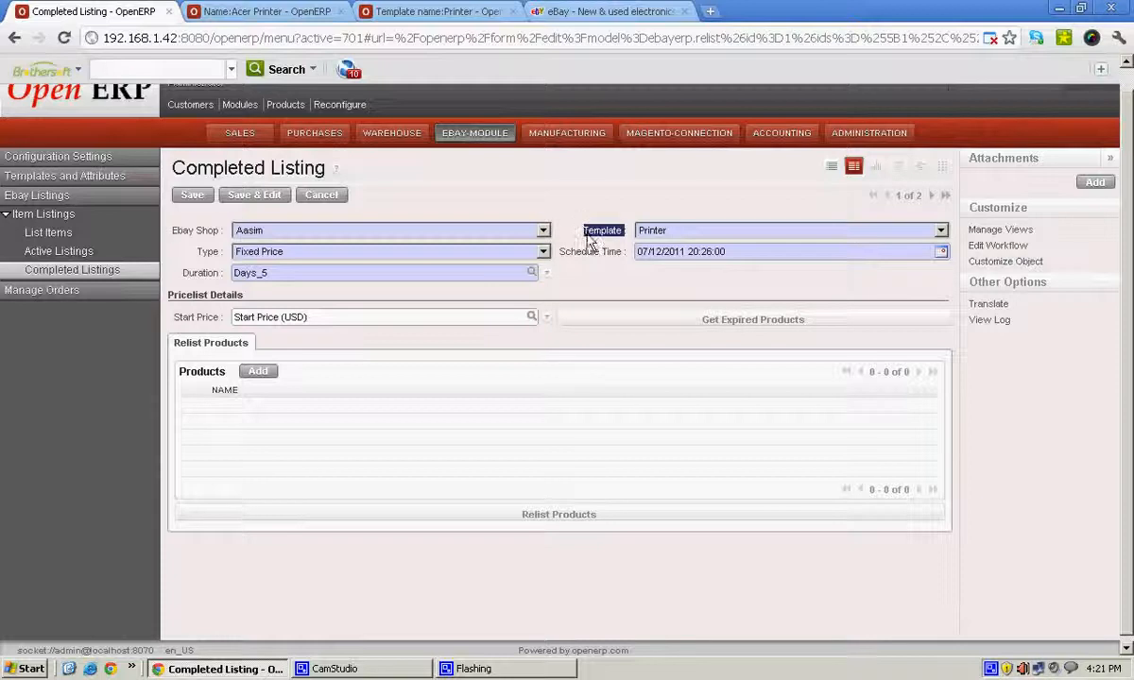
left_click(584, 238)
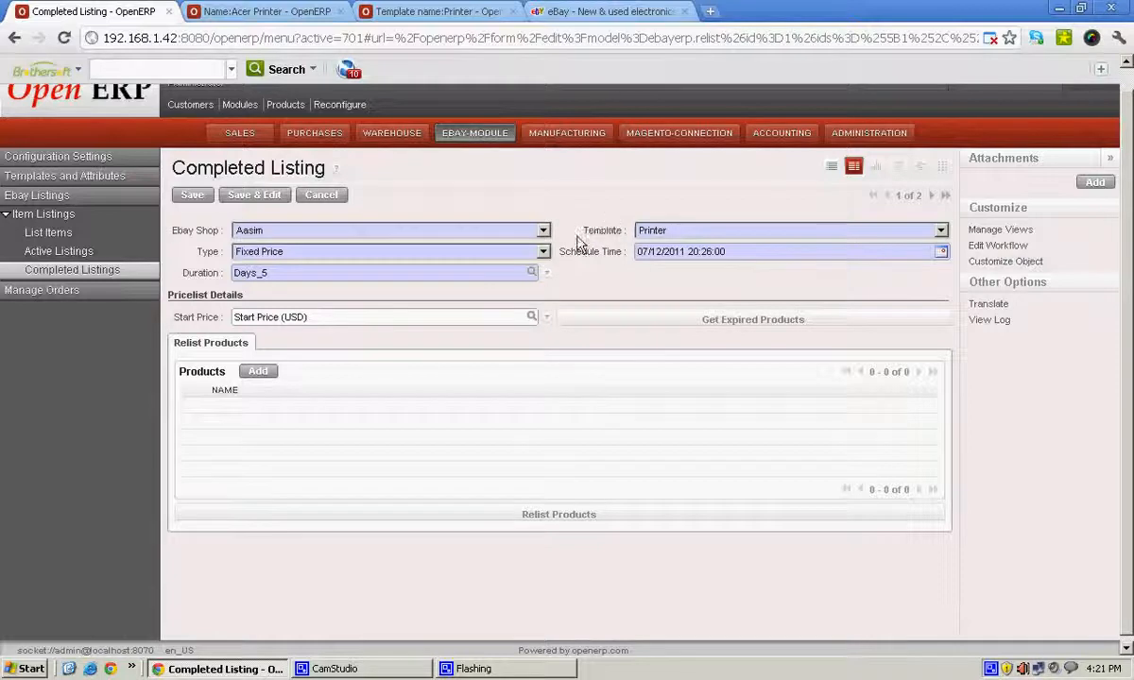
left_click_drag(546, 226, 628, 231)
left_click(622, 194)
Step: Change the listing's schedule date to 07/13/2011 and set it back to 07/12/2011
mouse_move(624, 259)
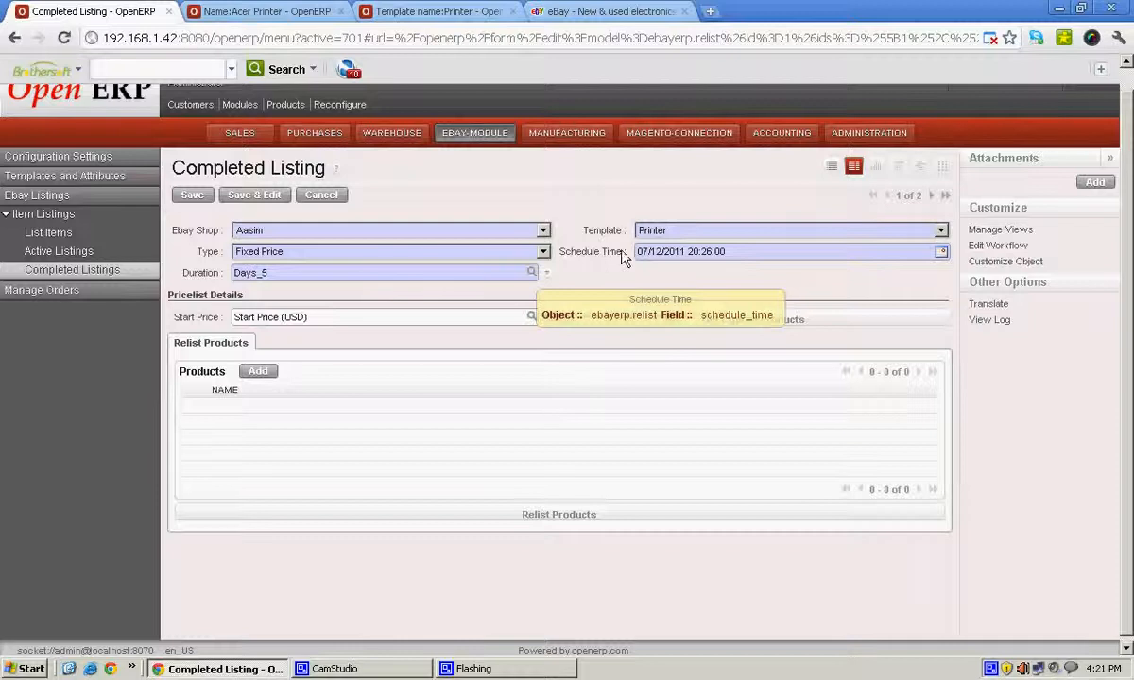
left_click(942, 253)
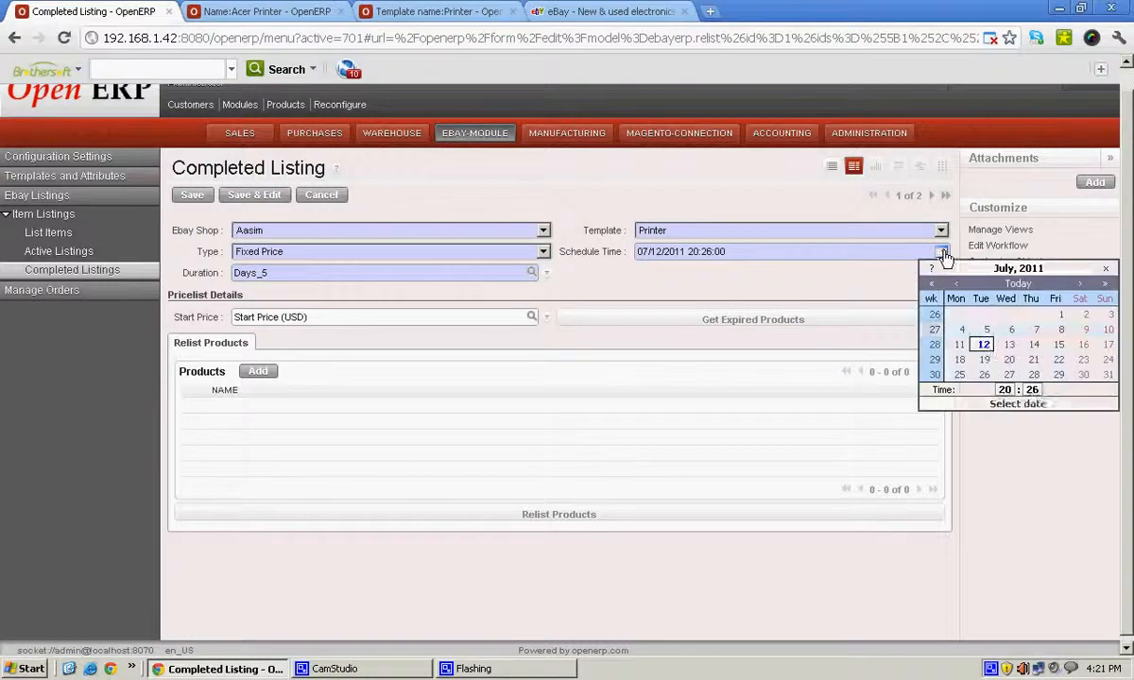
left_click(1008, 347)
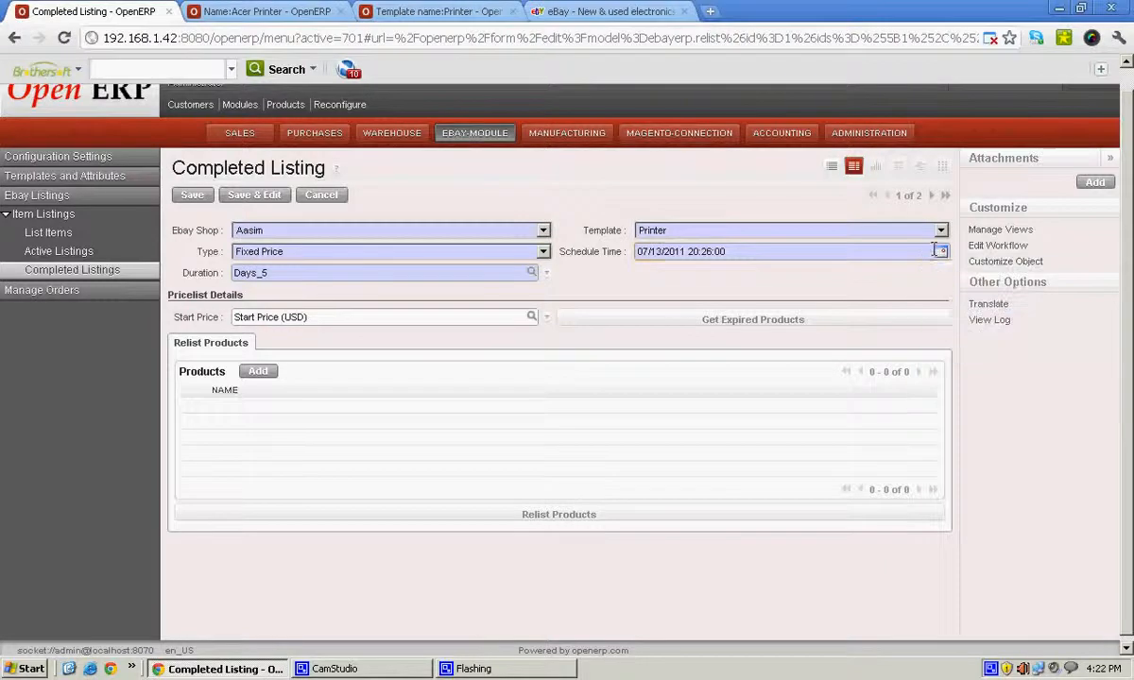
left_click(940, 251)
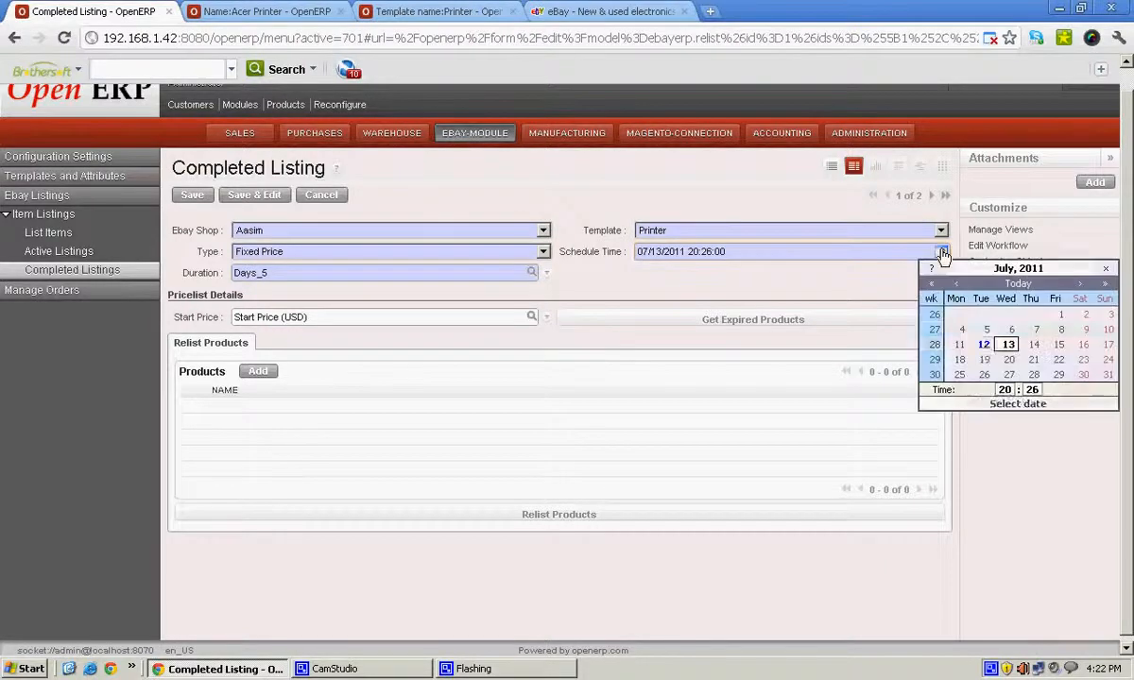
left_click(985, 347)
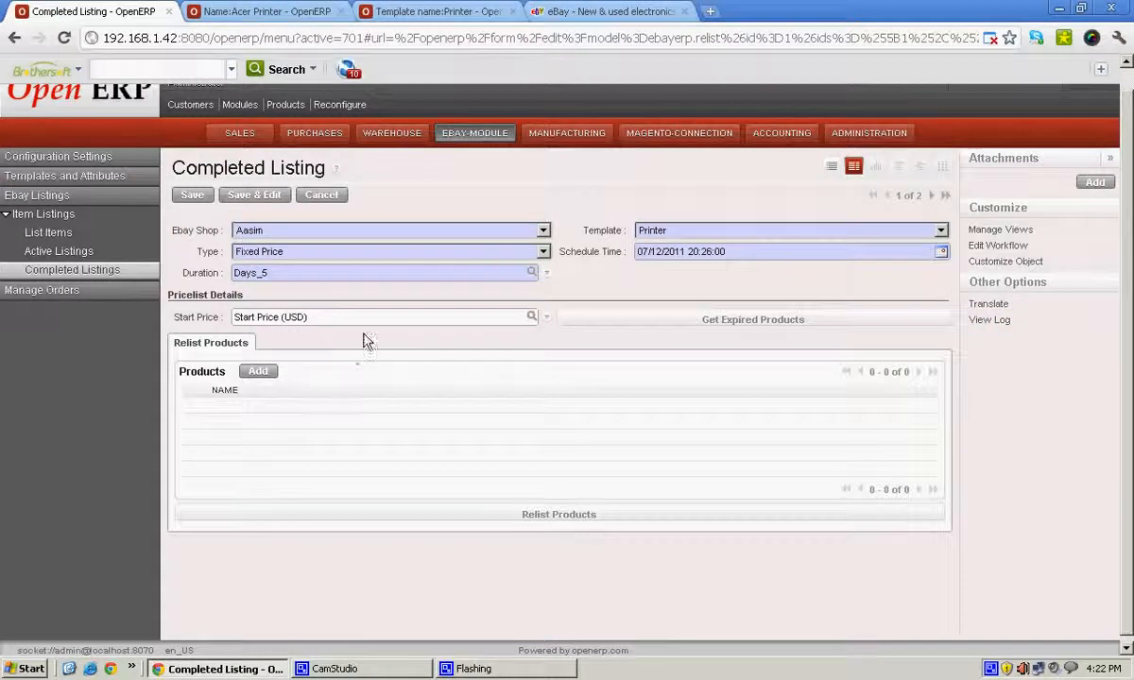
Step: Switch the listing type to Auction to view its price fields, and set it back to Fixed Price
left_click(242, 253)
left_click(252, 268)
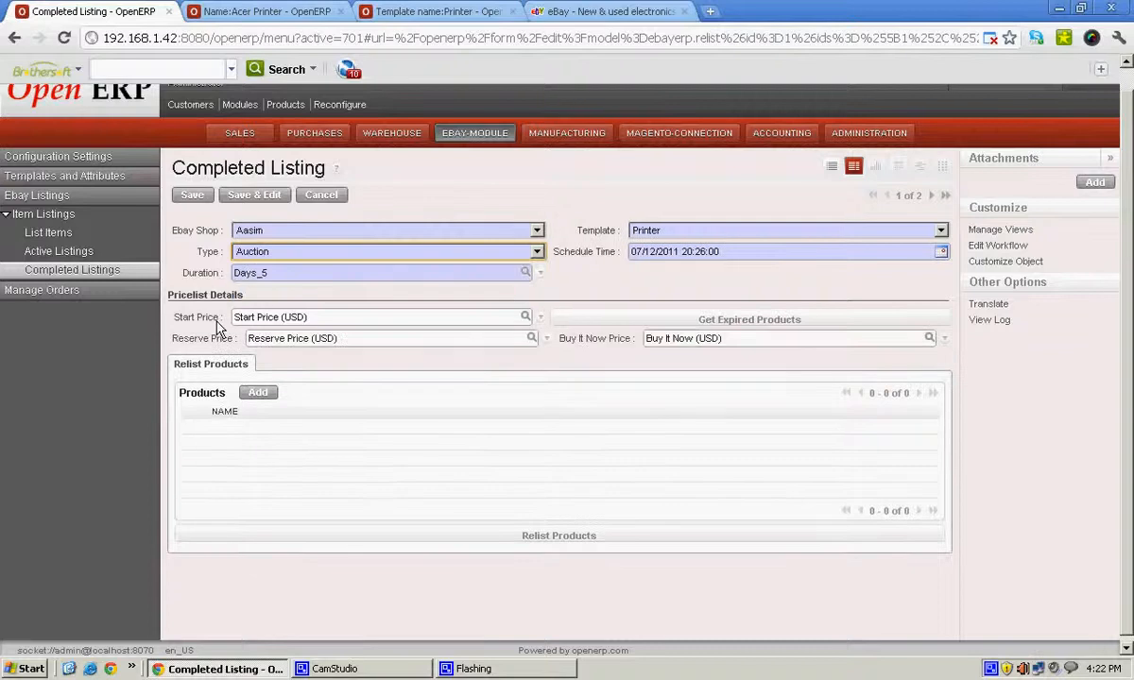
mouse_move(210, 324)
left_click(265, 255)
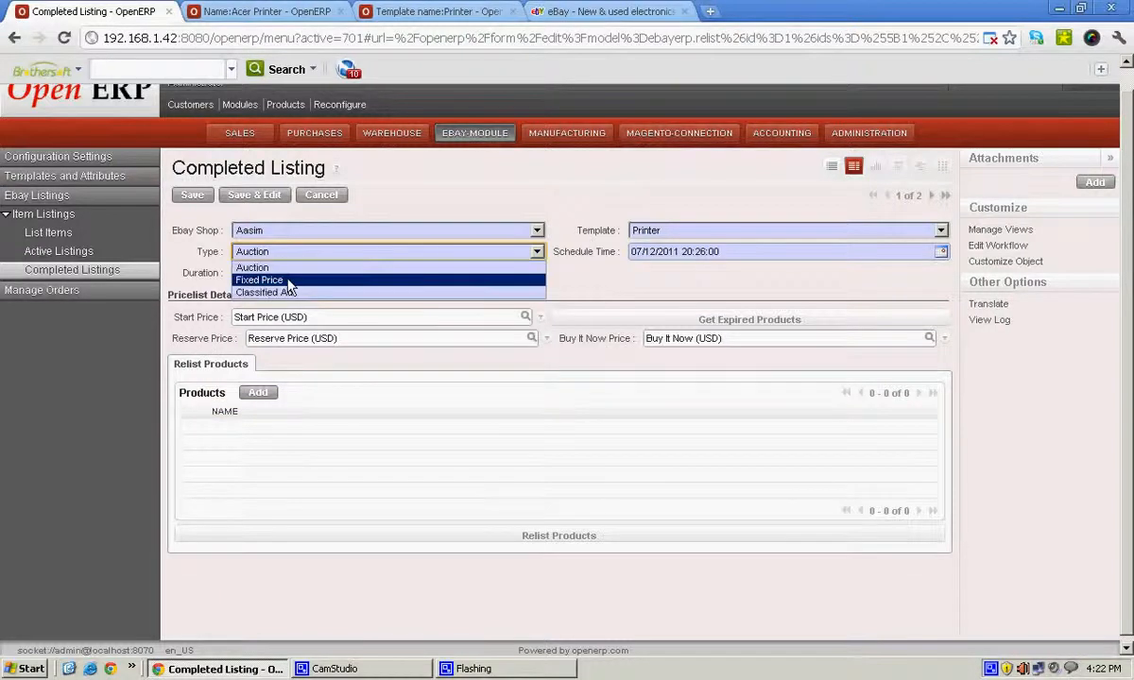
left_click(290, 281)
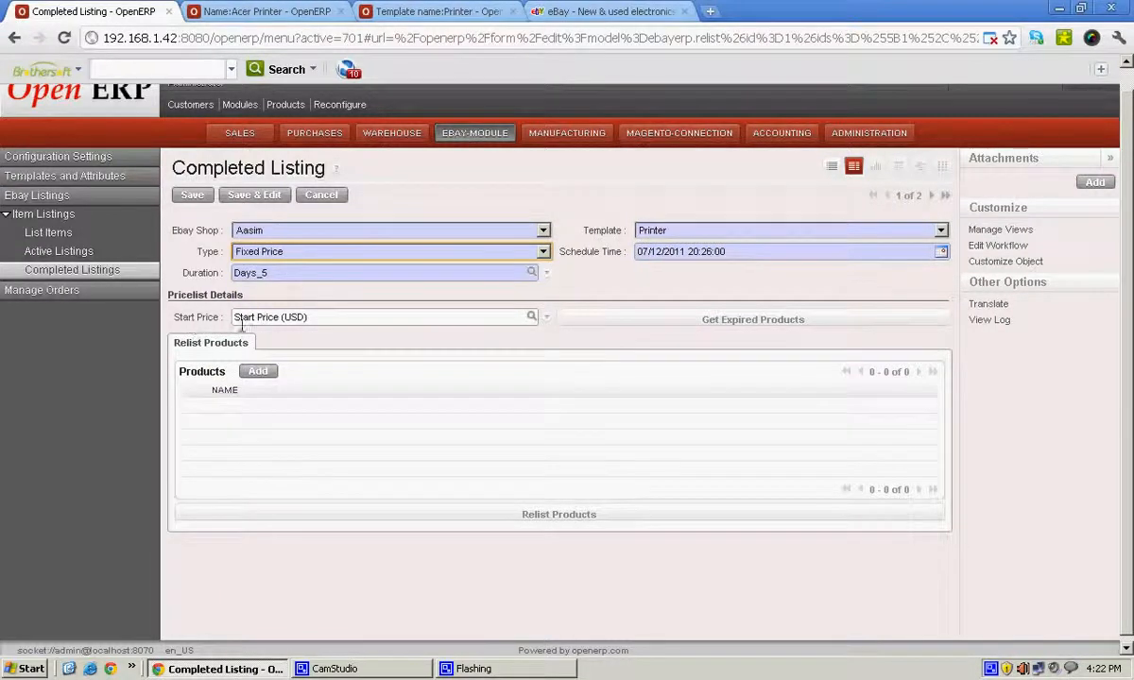
Step: Switch the listing type to Classified Ad and to Auction in turn, and set it back to Fixed Price
left_click(265, 257)
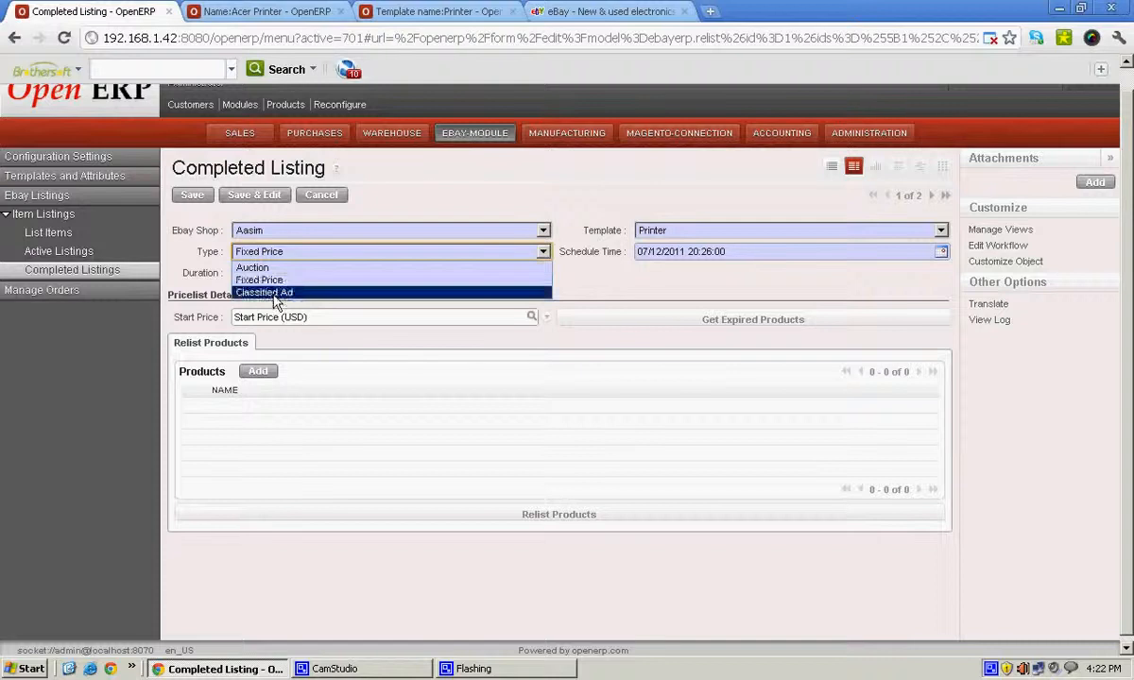
left_click(274, 294)
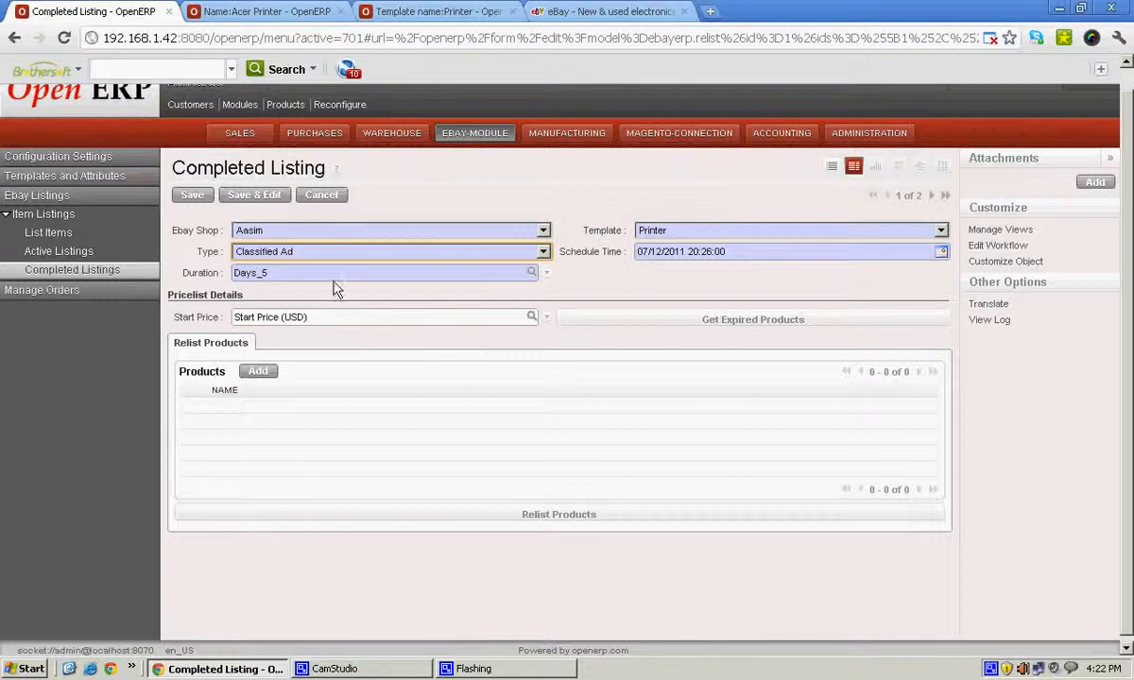
left_click(317, 253)
left_click(314, 268)
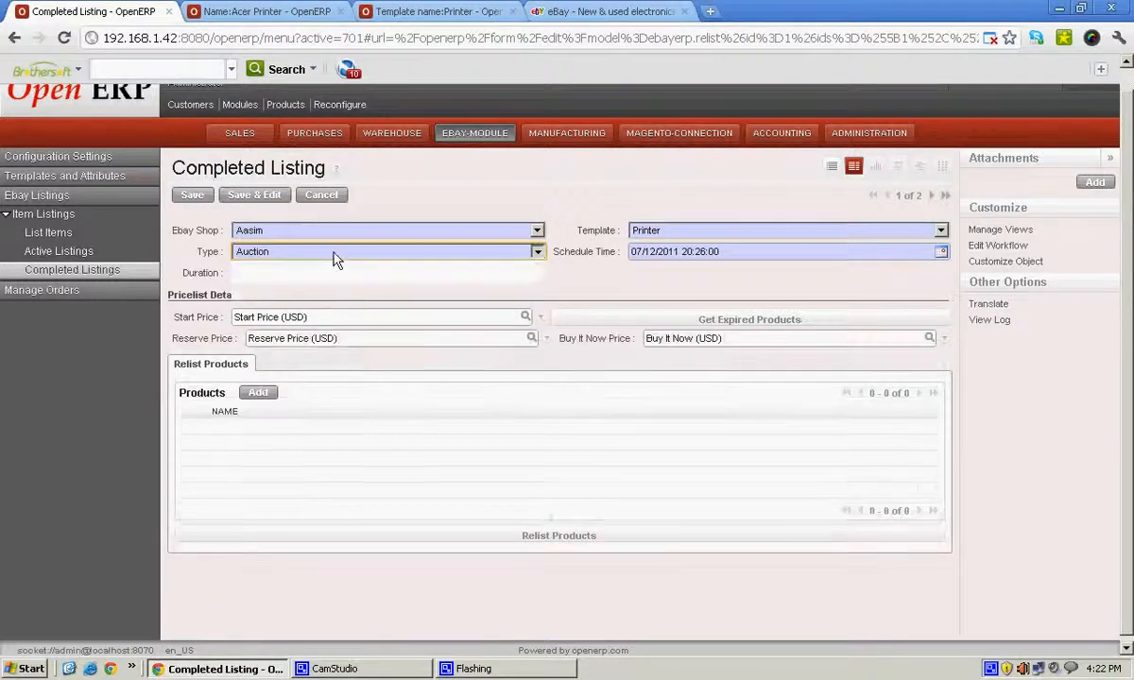
left_click(331, 253)
left_click(338, 281)
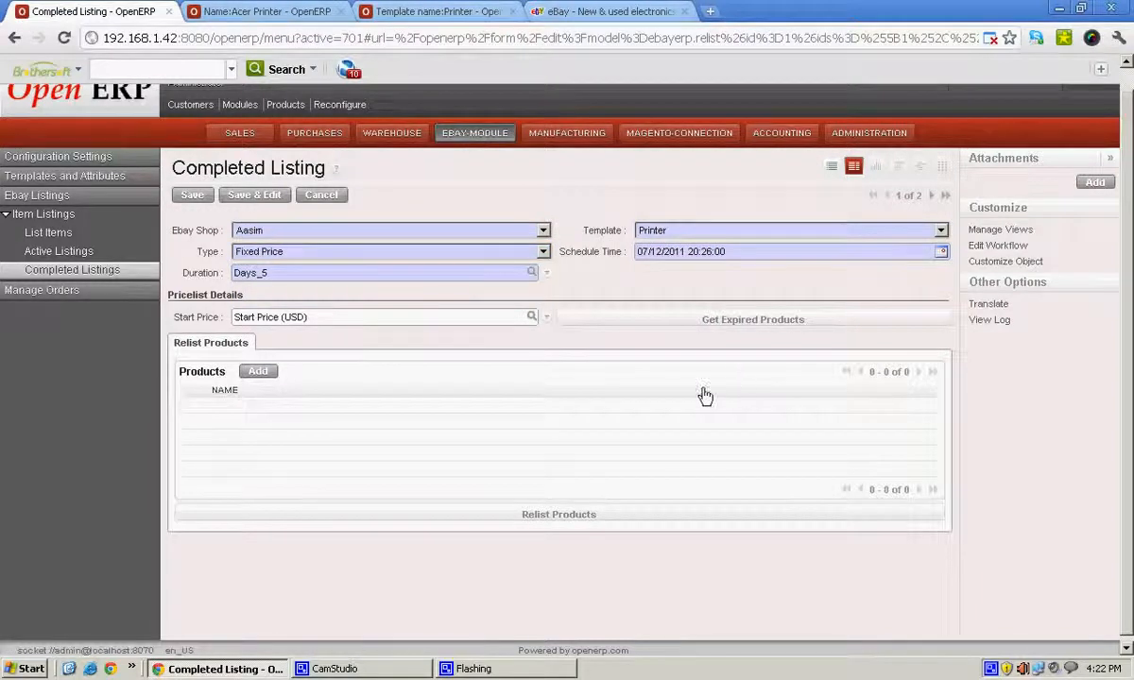
Step: Get the expired products for the listing and remove the unwanted ones, leaving only Sony Printer to relist
left_click(680, 326)
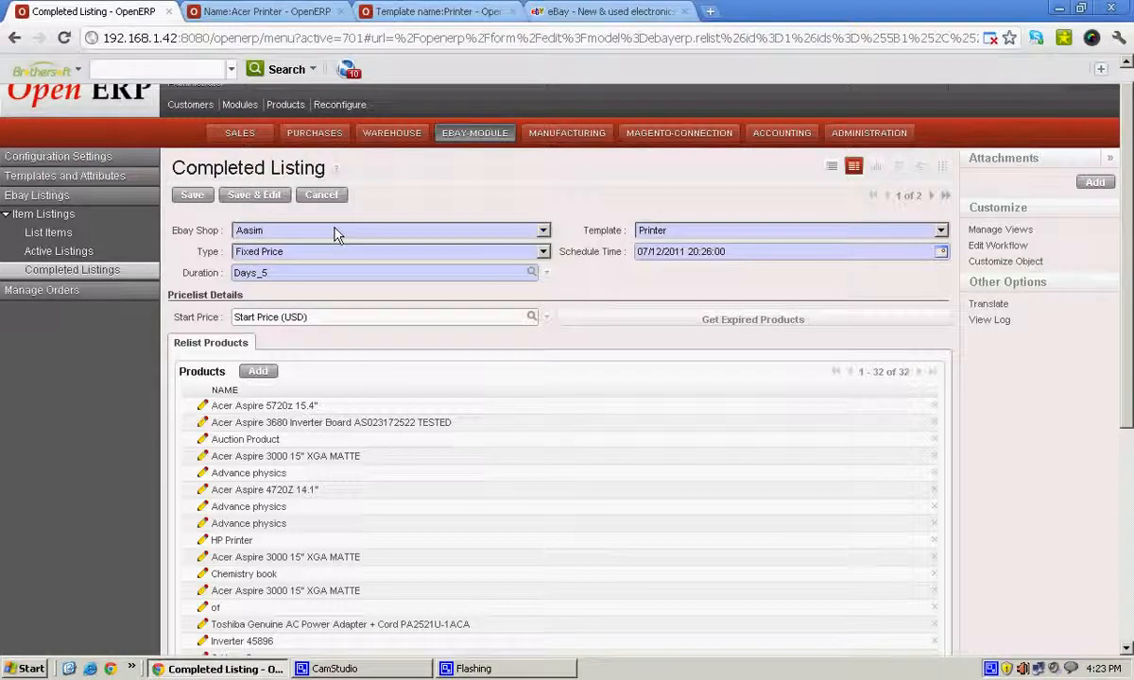
scroll(526, 427, "down", 2)
scroll(525, 427, "down", 2)
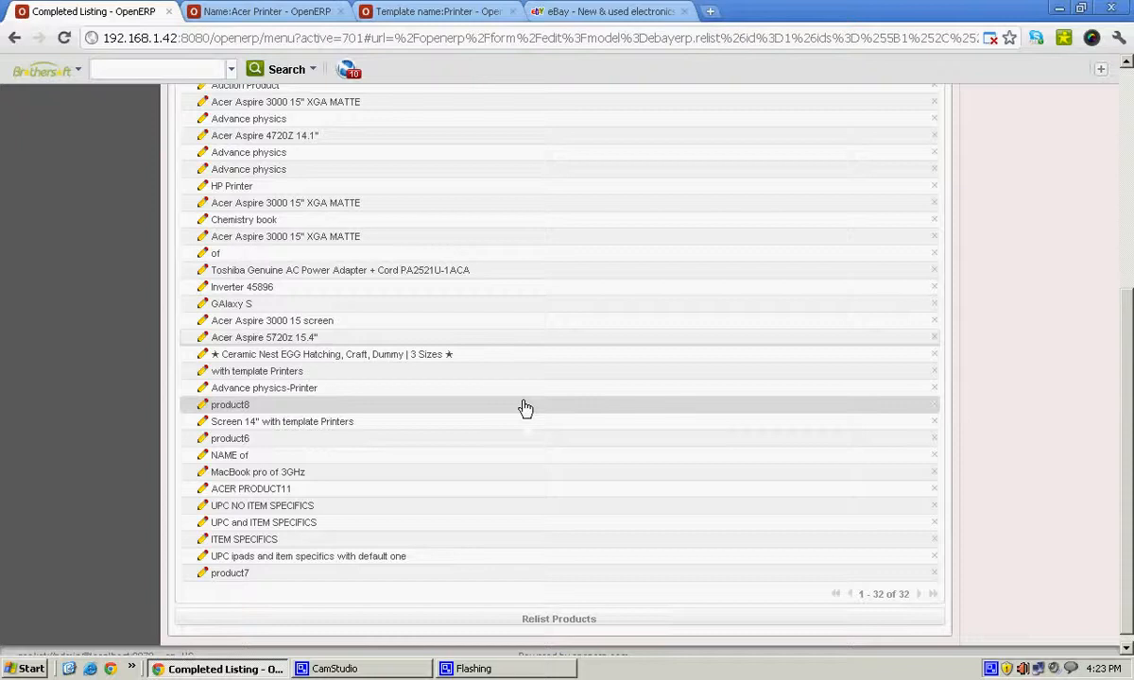
scroll(525, 407, "up", 3)
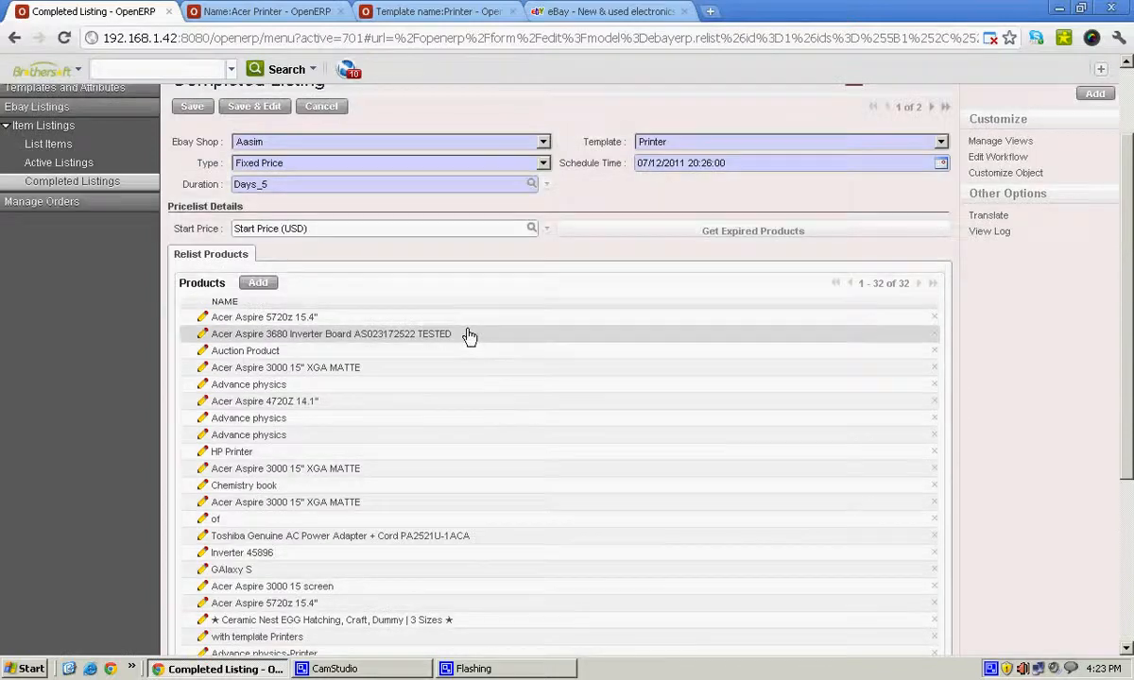
scroll(467, 364, "down", 1)
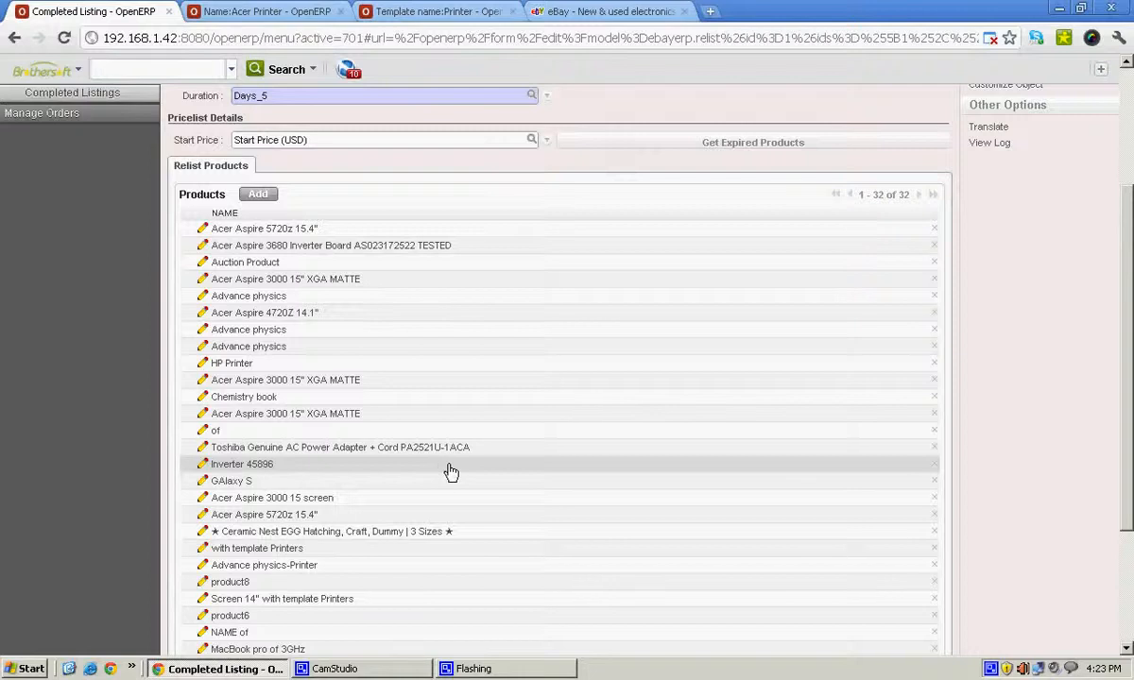
scroll(444, 468, "down", 2)
scroll(449, 469, "up", 2)
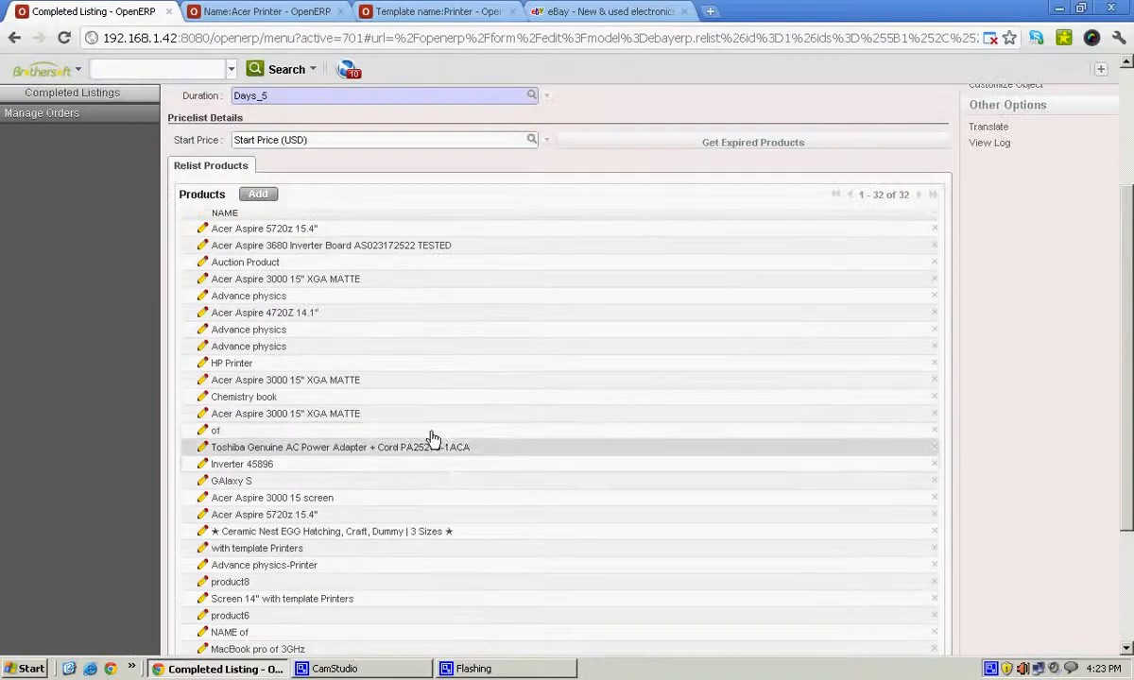
left_click(933, 230)
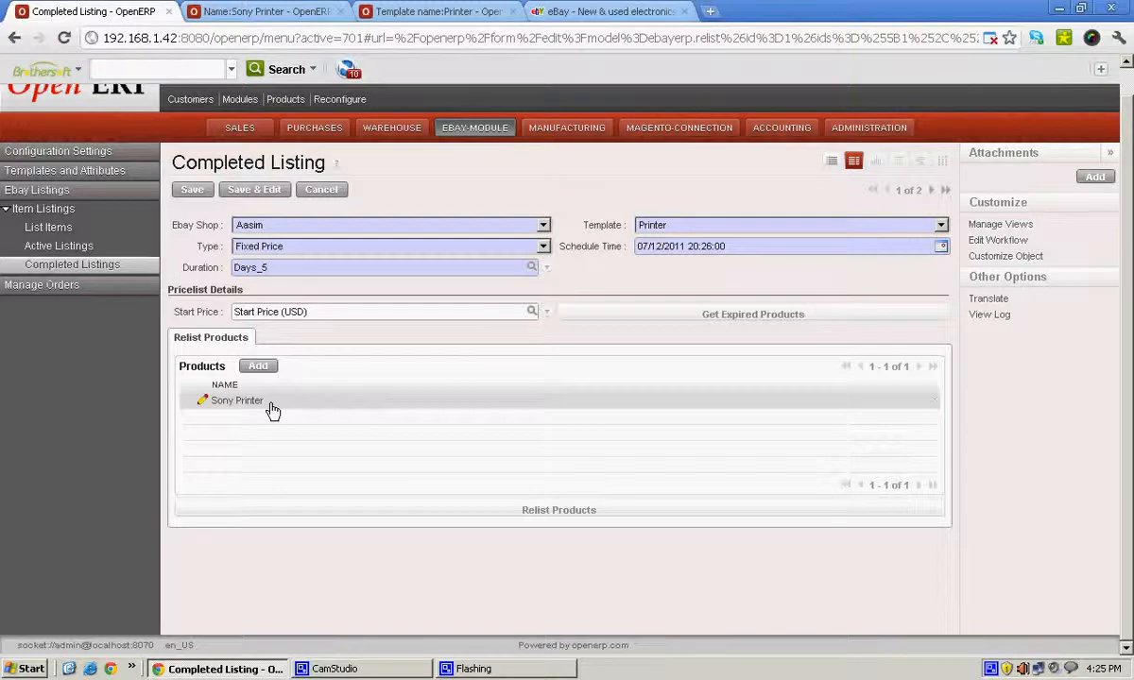
Step: Compare the Sony Printer product's eBay listing attributes with the attributes of the Printer template
left_click(270, 9)
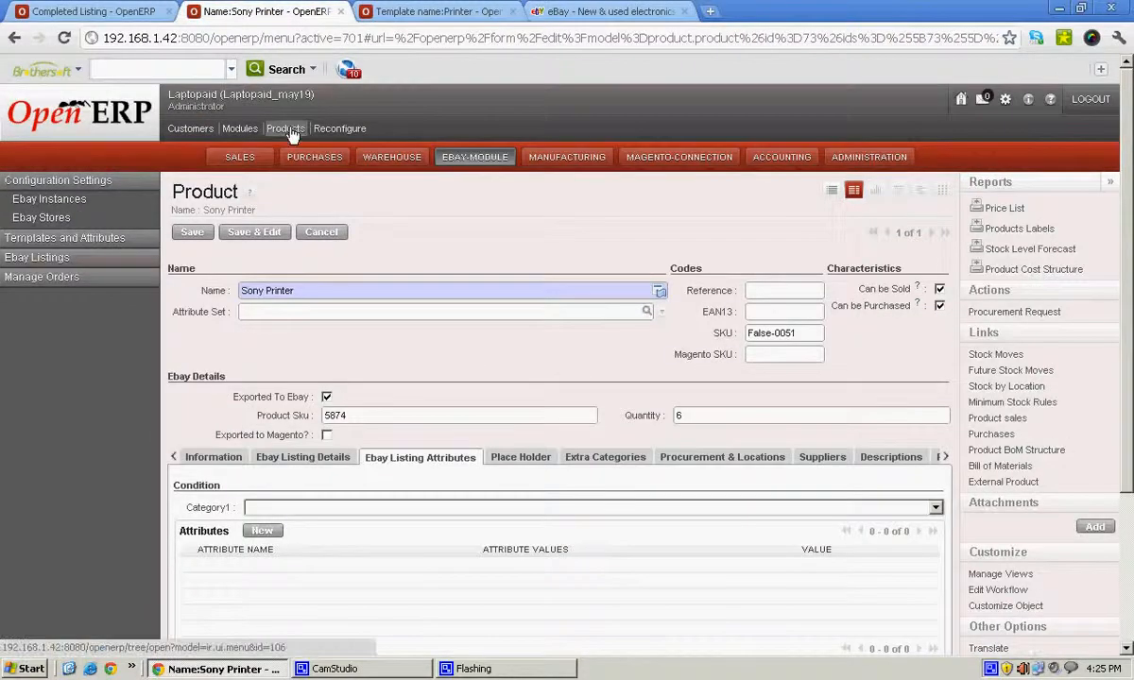
triple_click(304, 291)
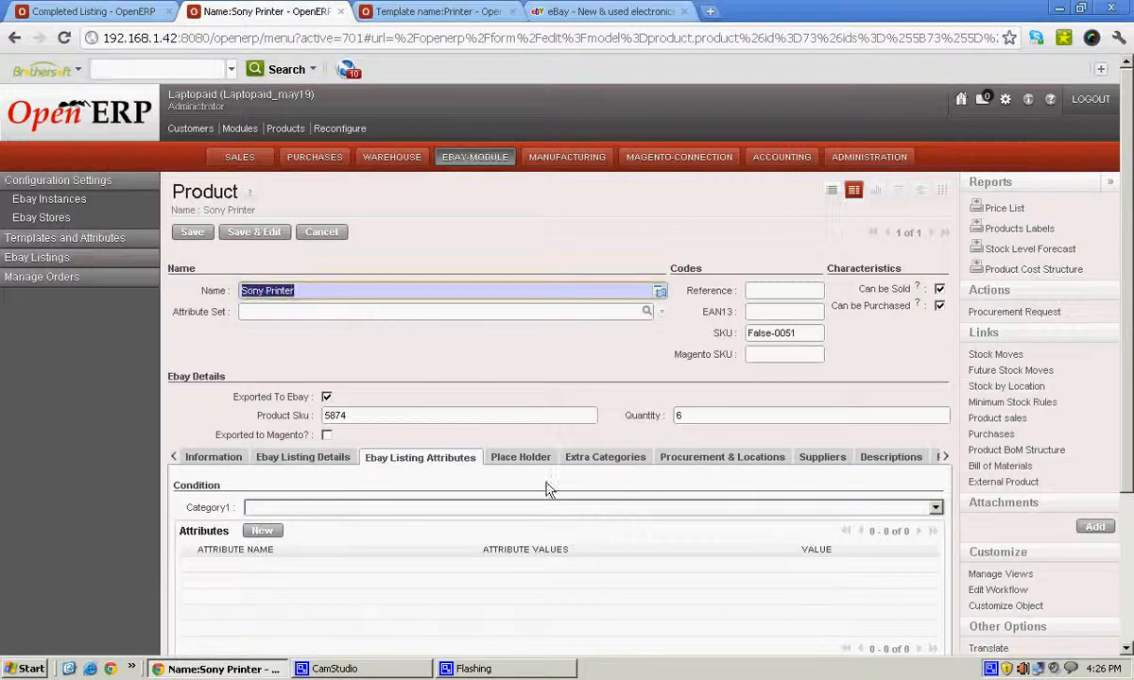
left_click(434, 369)
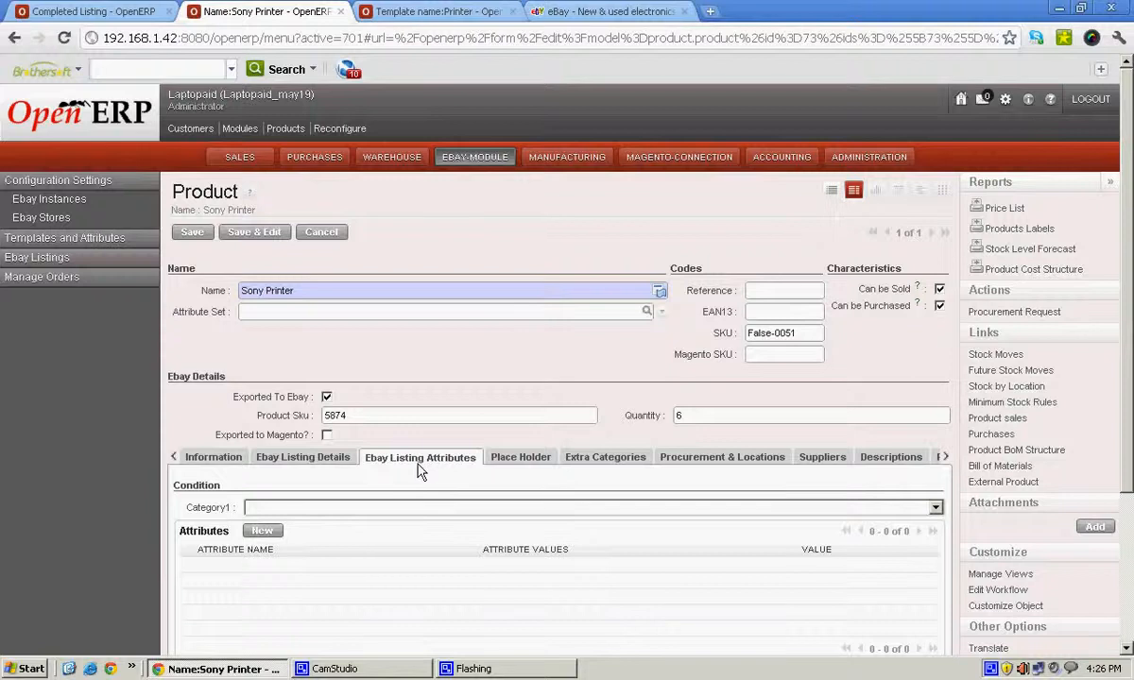
scroll(417, 518, "down", 2)
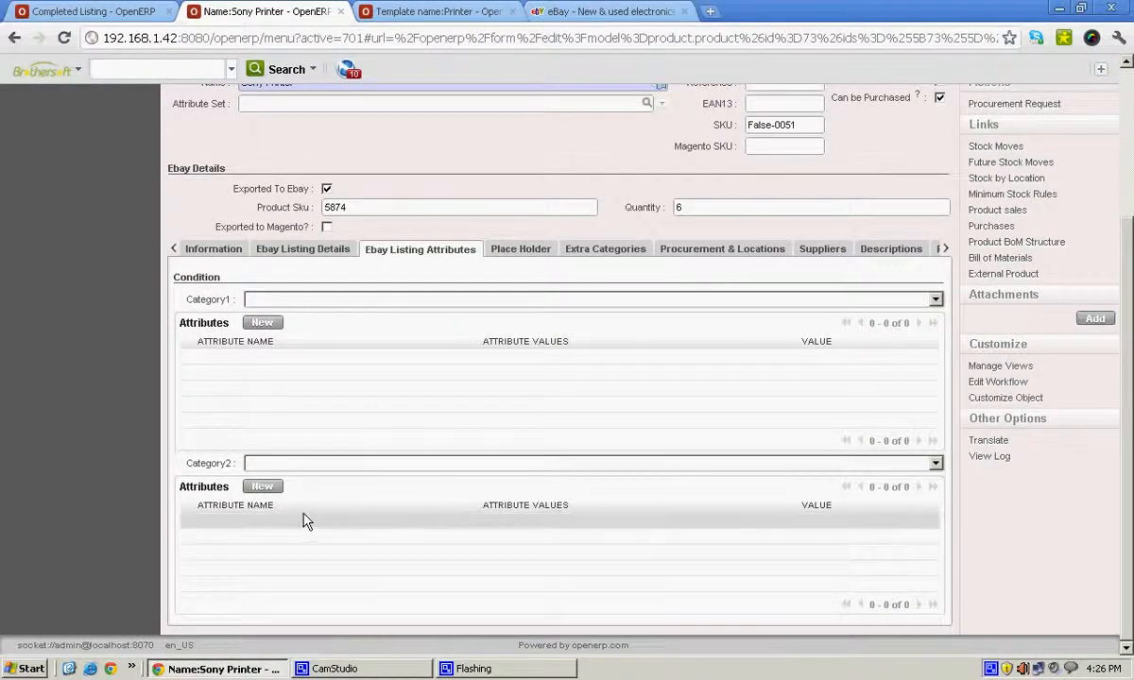
left_click(421, 9)
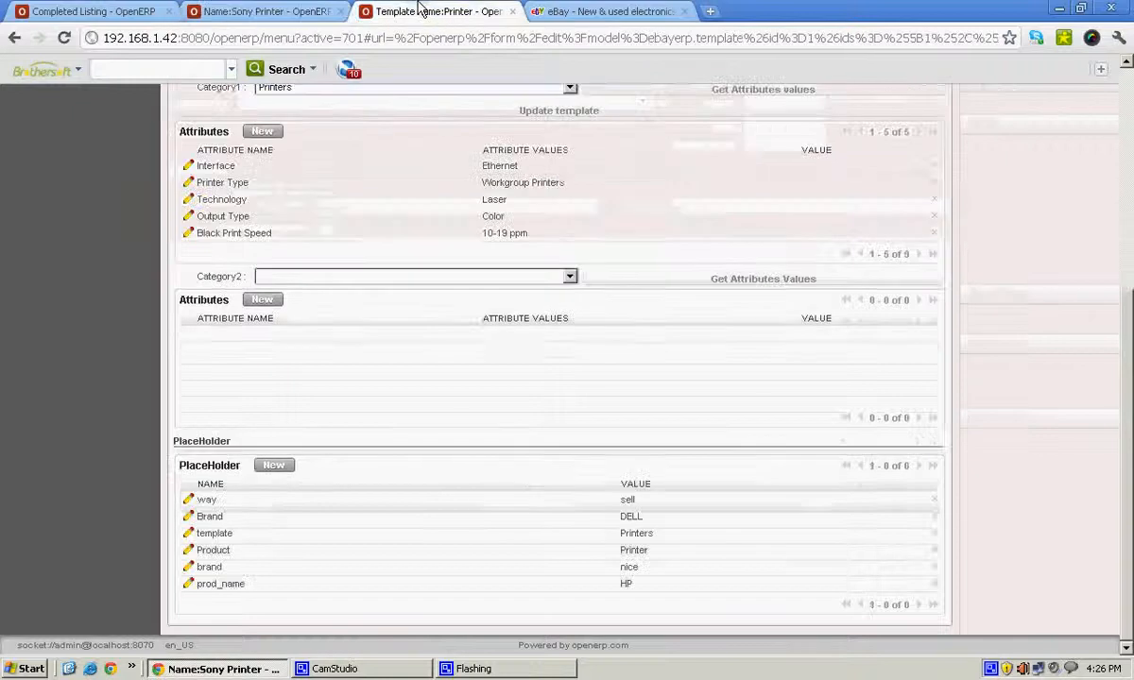
scroll(377, 180, "up", 1)
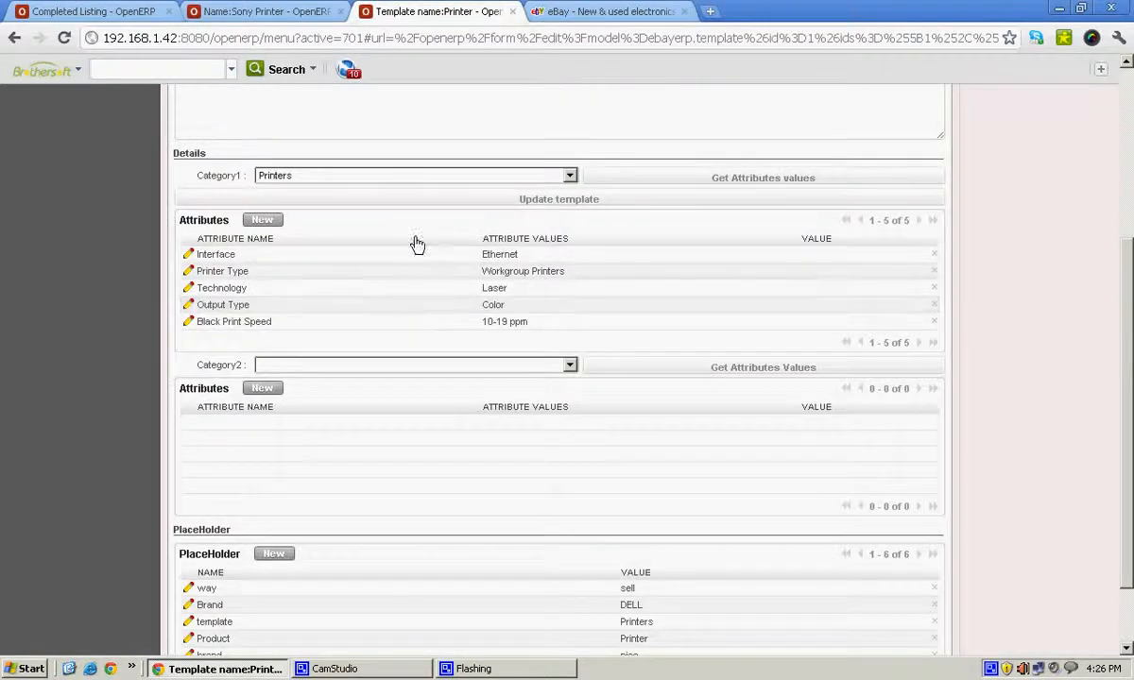
Step: Set Category1 of the Sony Printer's eBay listing attributes to Printers, and check it against the Printer template's category
left_click(248, 12)
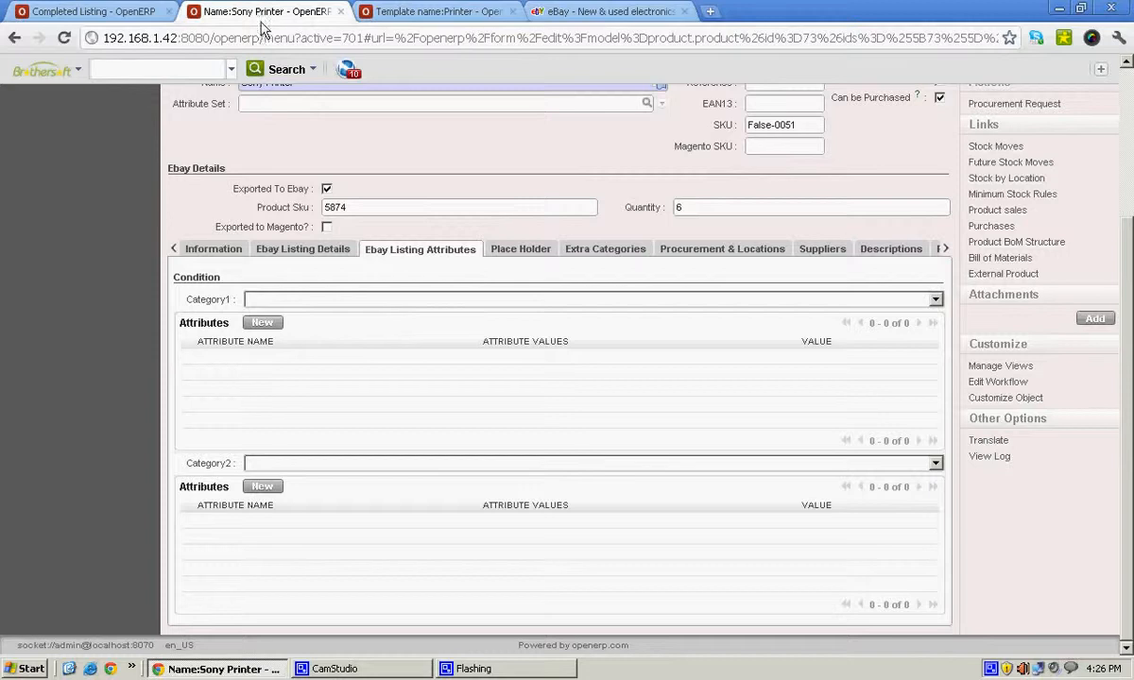
left_click(312, 299)
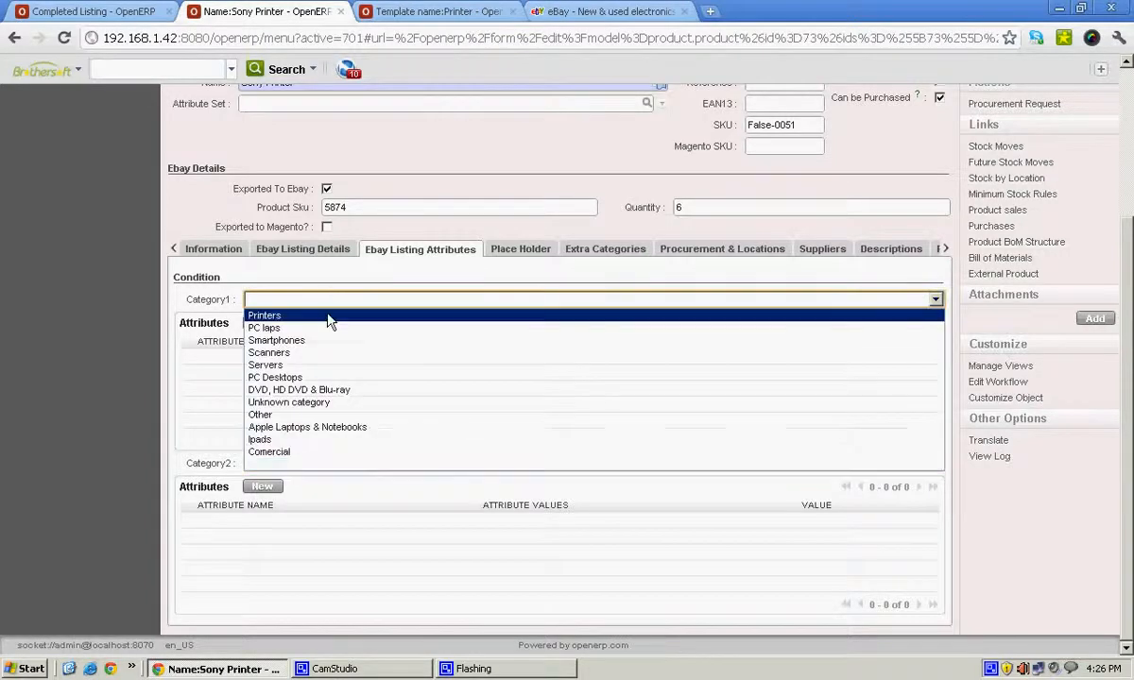
left_click(329, 317)
left_click(401, 14)
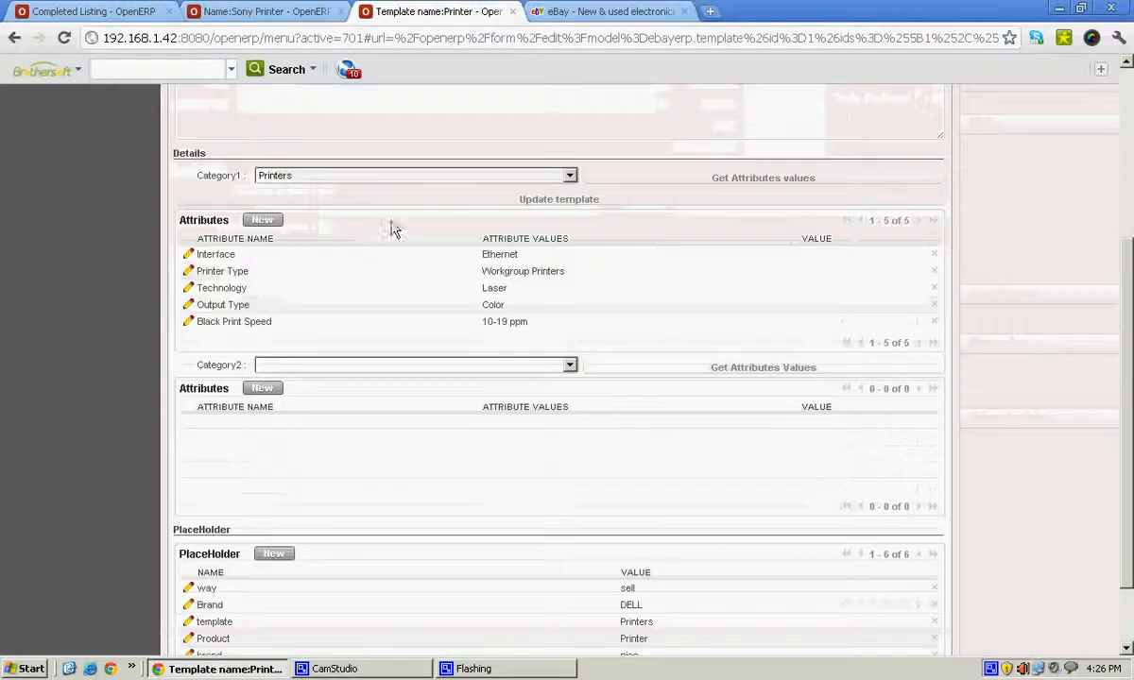
left_click(266, 12)
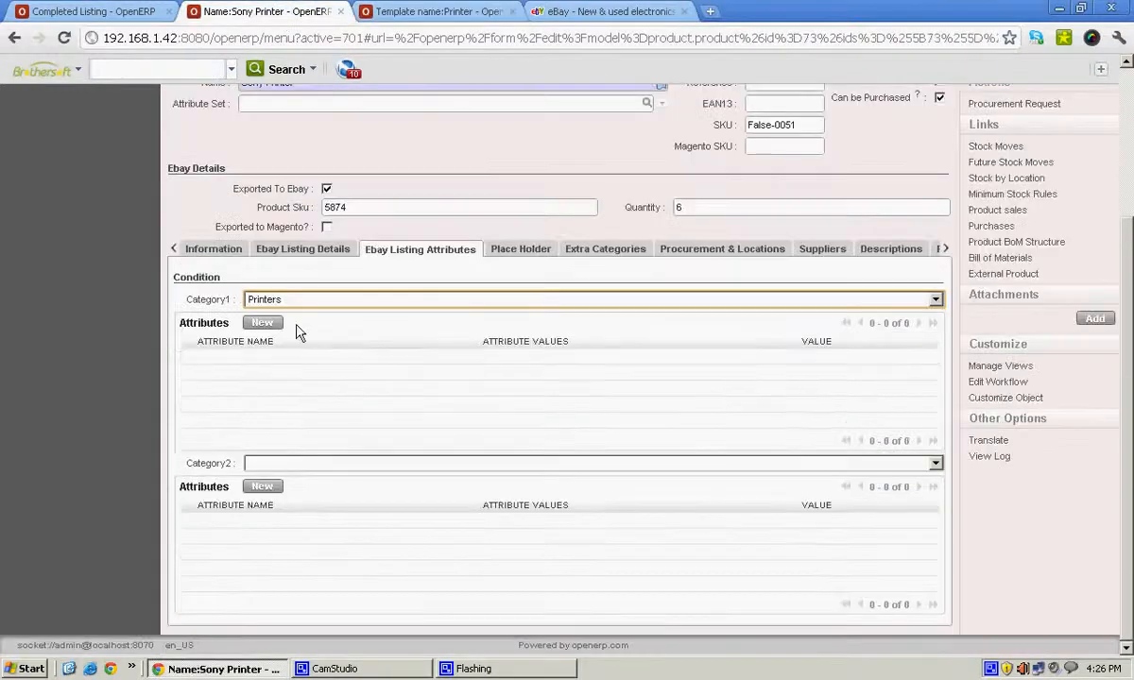
Step: Add a Brand attribute with the value Casio to the Sony Printer's Category1 attributes
left_click(262, 323)
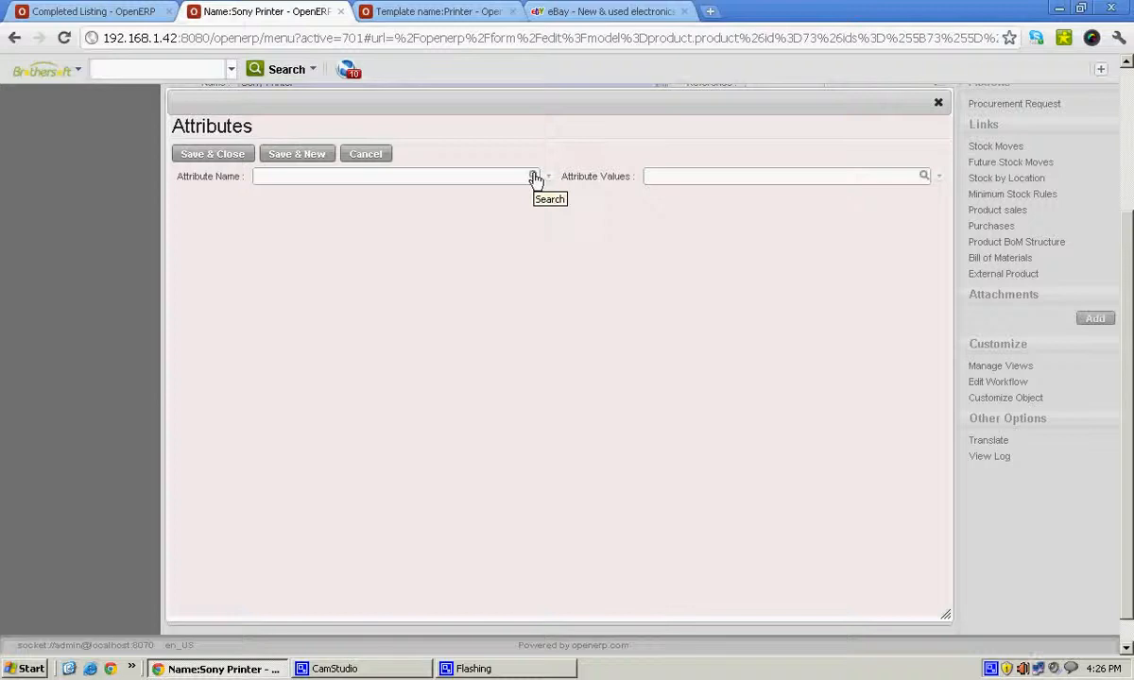
left_click(534, 177)
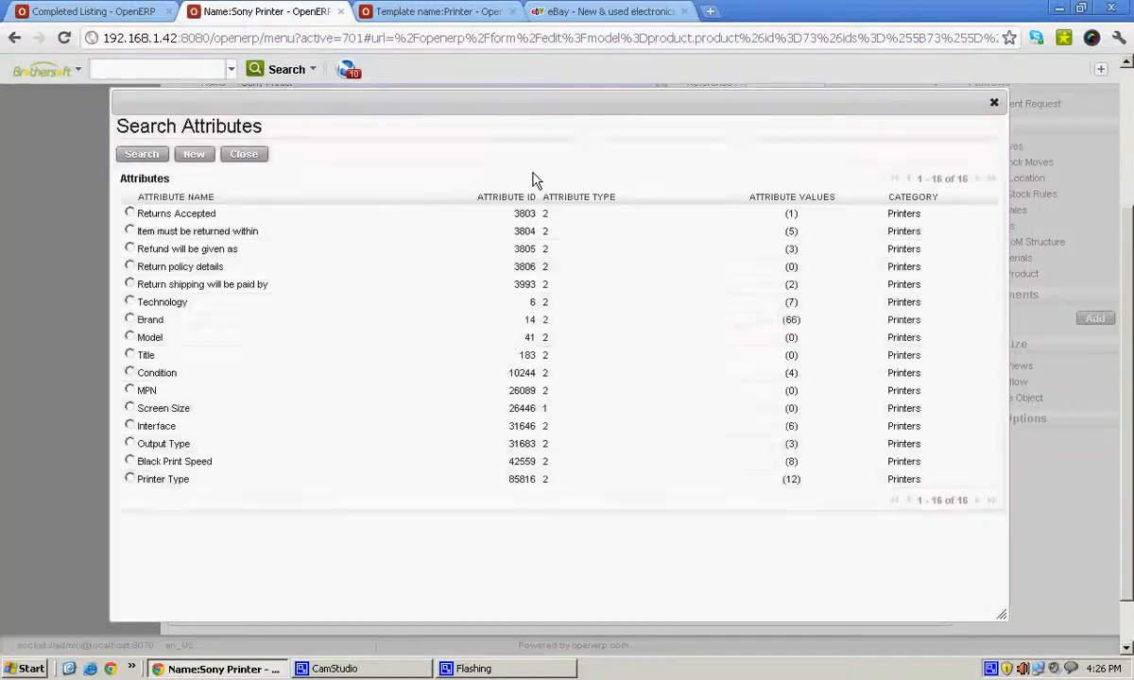
left_click(150, 321)
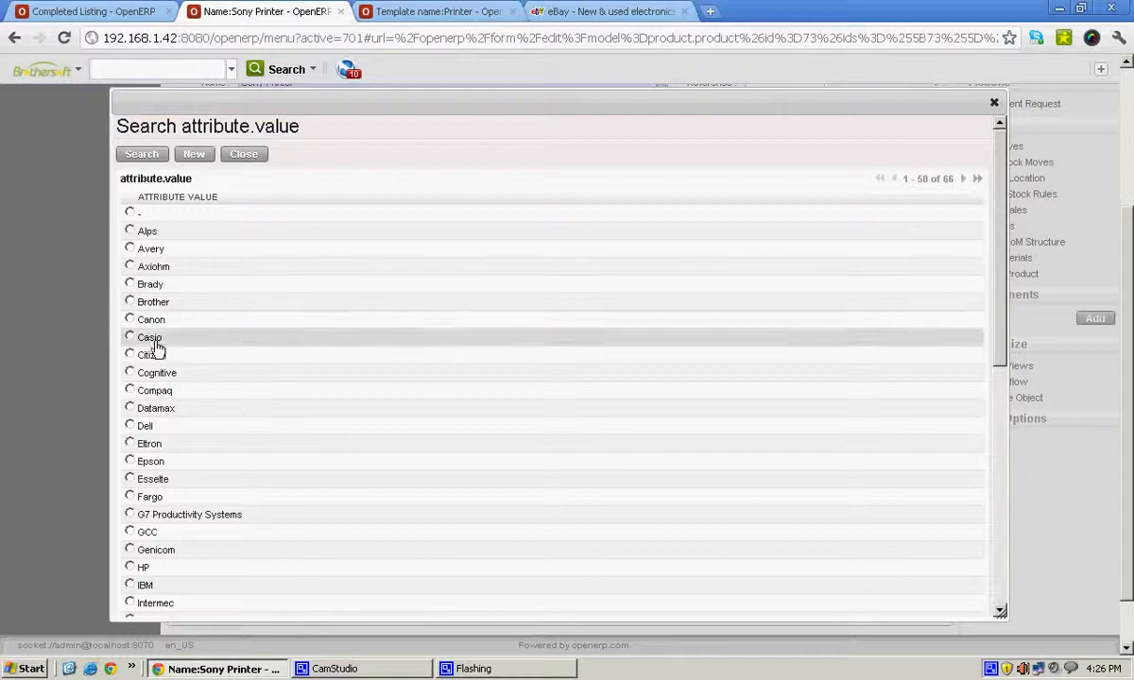
left_click(151, 338)
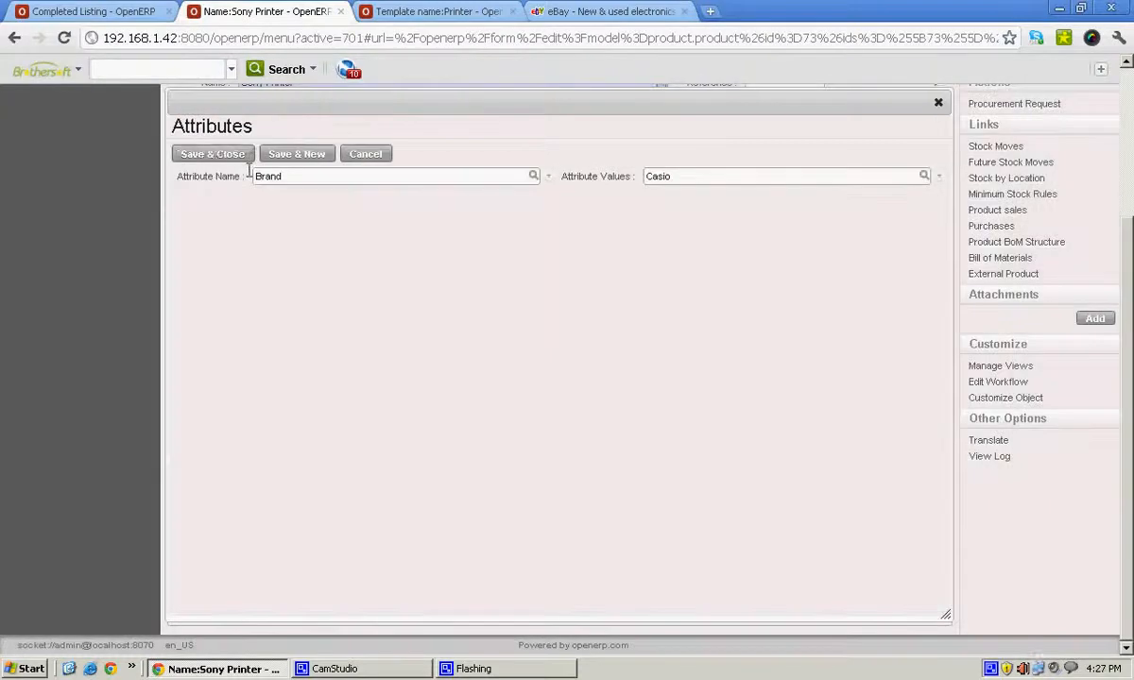
left_click(219, 155)
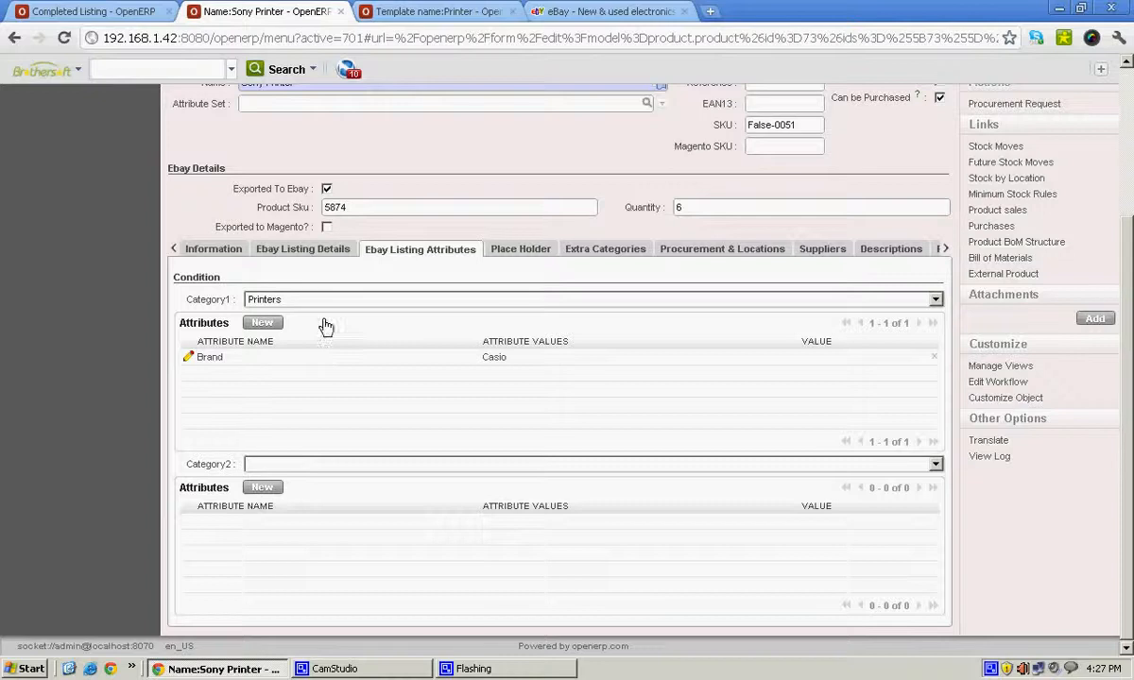
Step: Add a Brand attribute with the value Brother to the Printer template's Category1 attributes
left_click(432, 12)
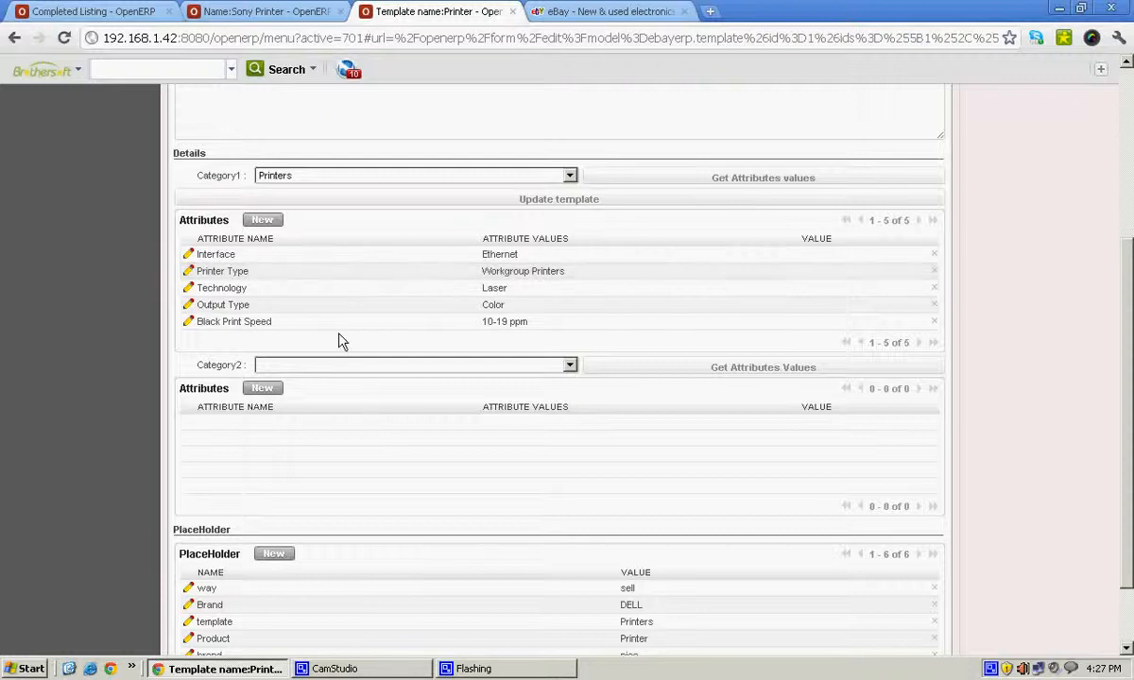
scroll(359, 311, "up", 2)
left_click(264, 398)
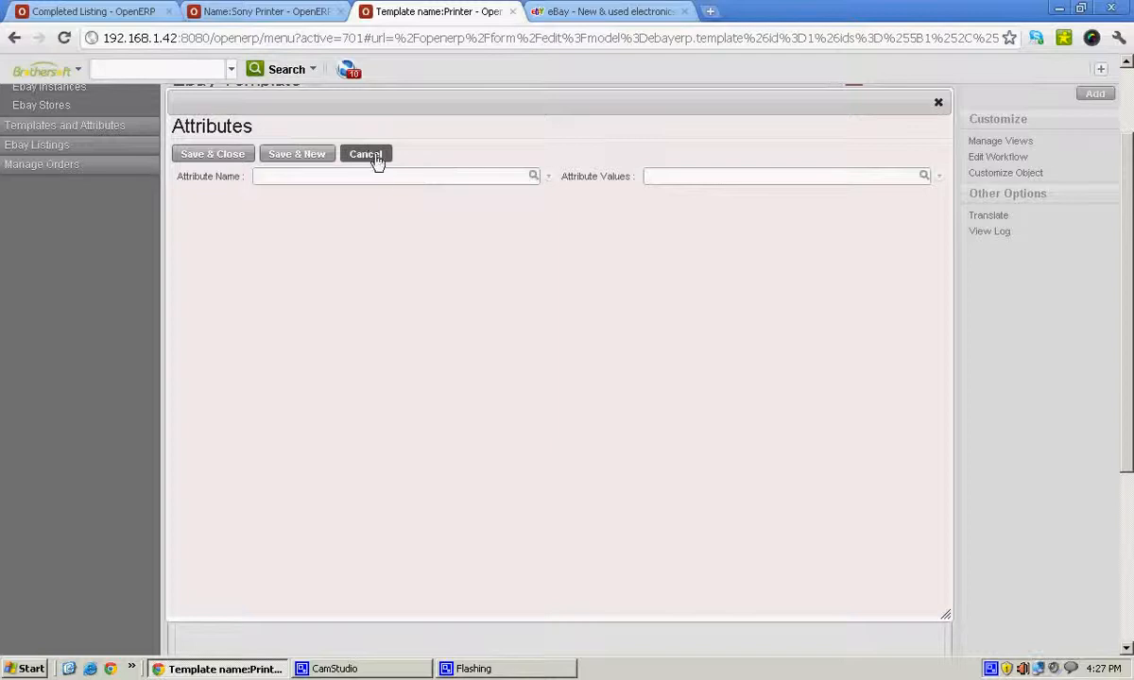
left_click(368, 157)
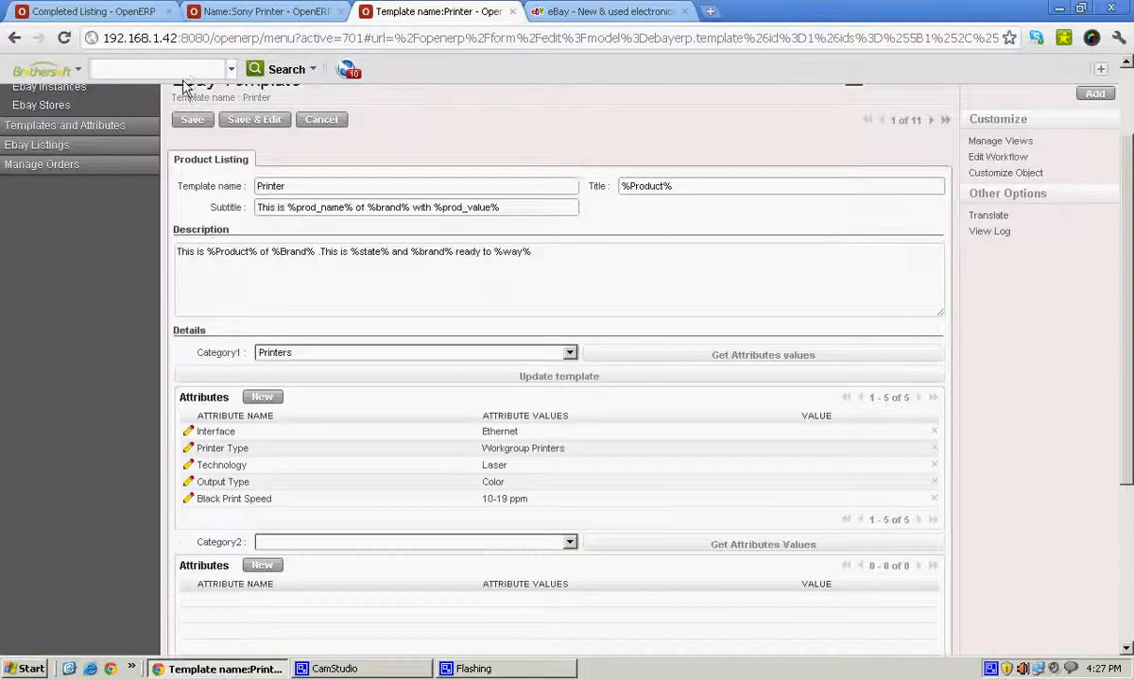
scroll(451, 455, "down", 1)
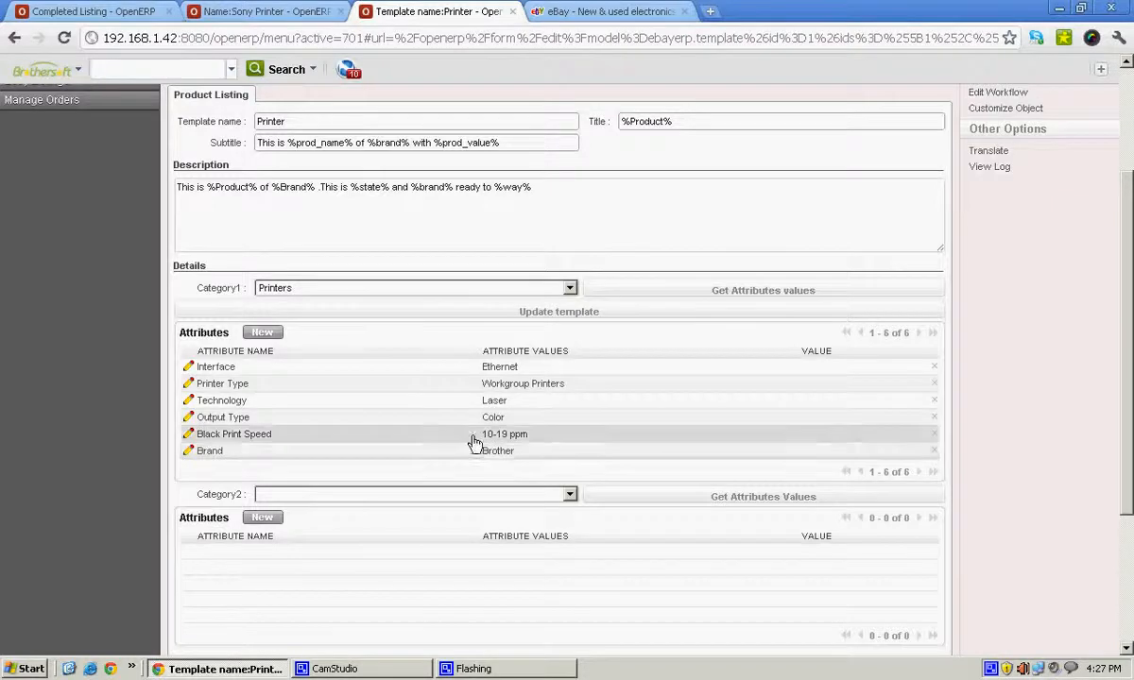
Step: Compare the Brand attribute of the Sony Printer product with the one in the Printer template
left_click(266, 12)
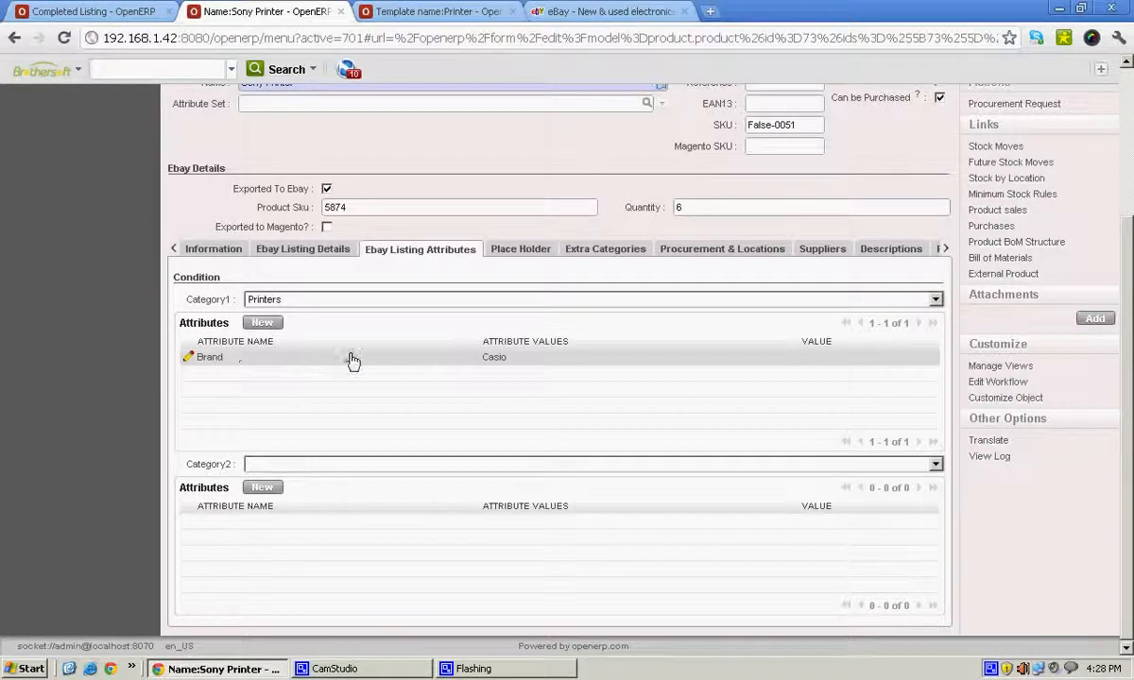
left_click(430, 10)
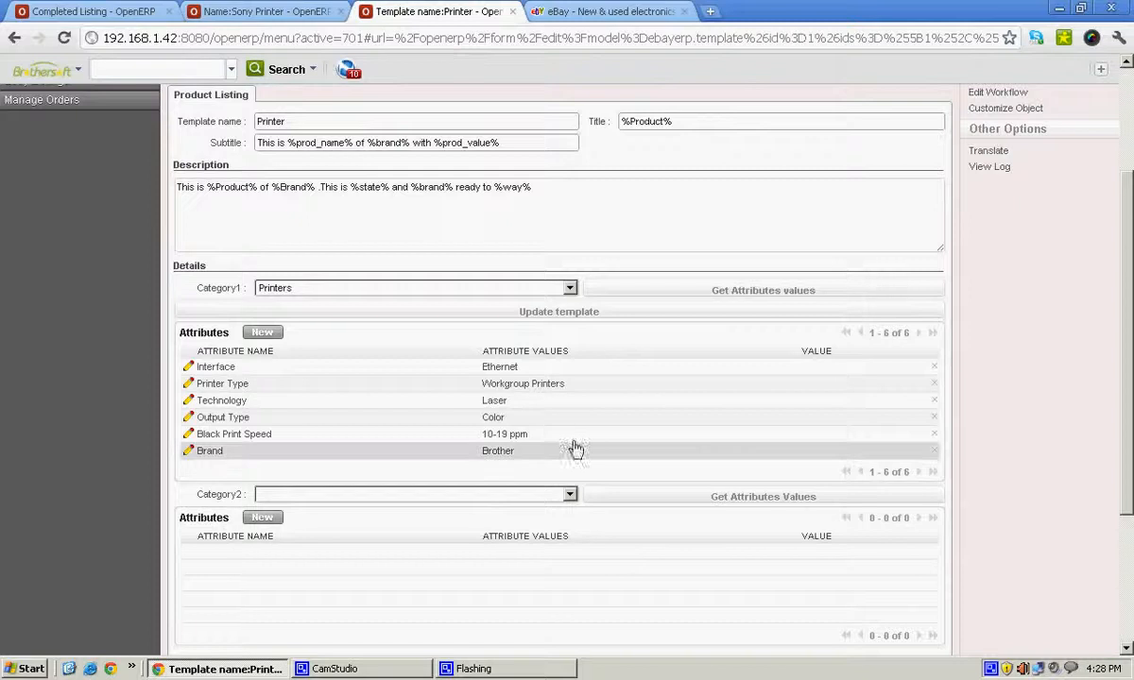
left_click(261, 11)
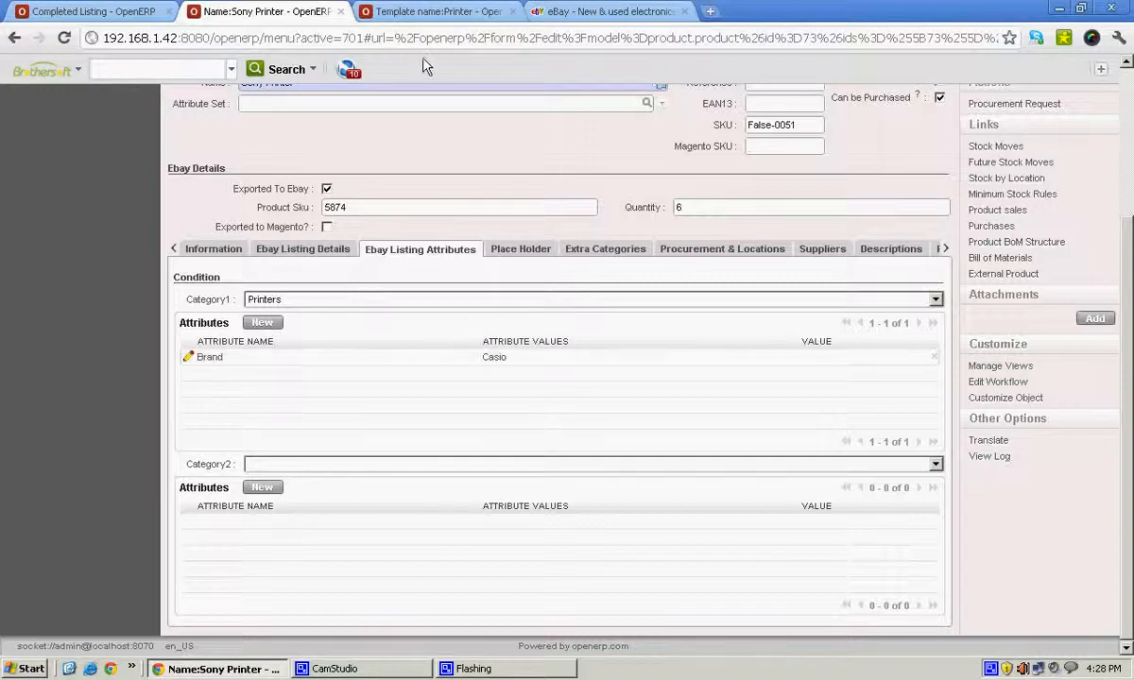
Step: Save the Sony Printer product, keeping it editable, and open its placeholder details
scroll(311, 368, "up", 4)
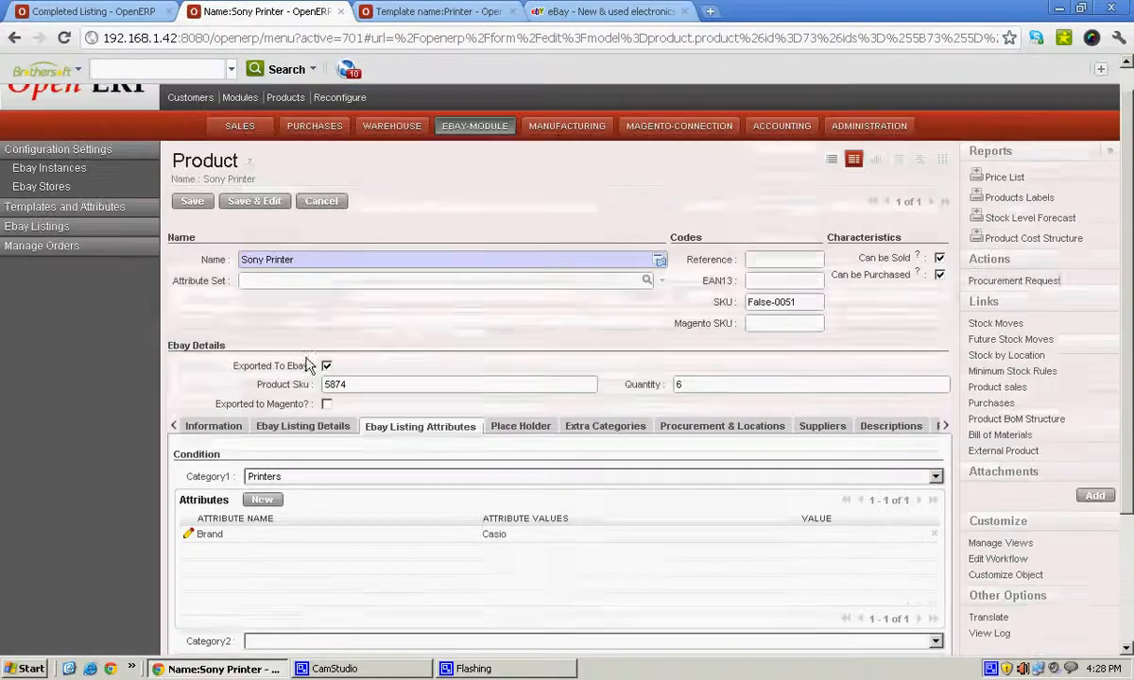
left_click(263, 204)
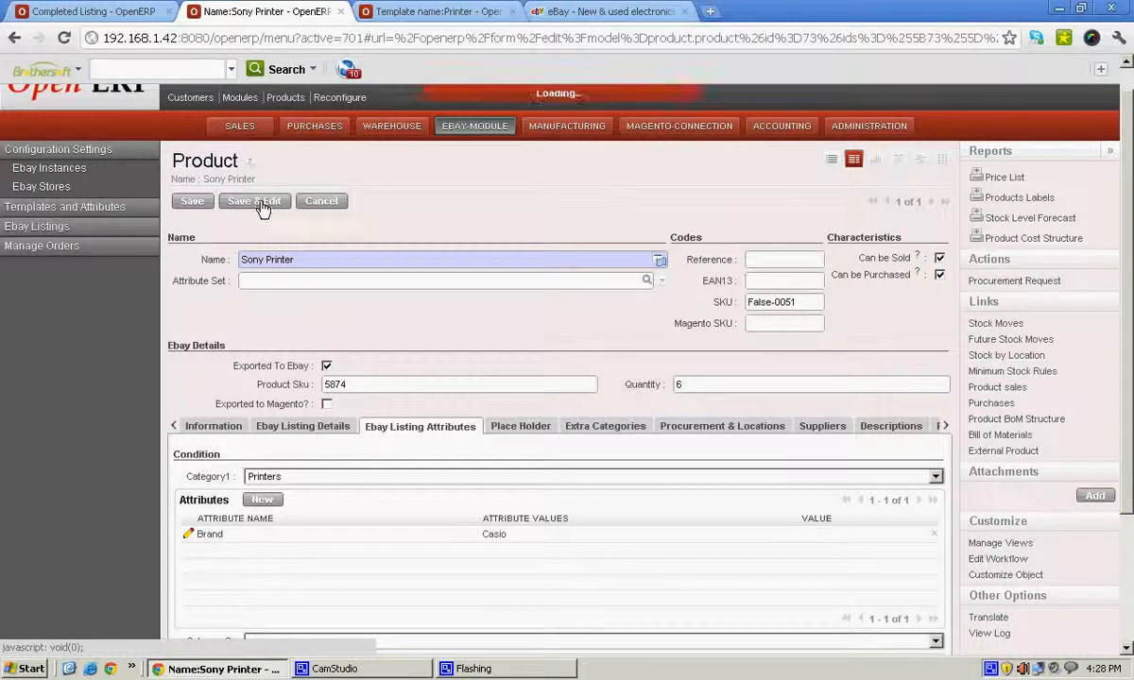
left_click(520, 428)
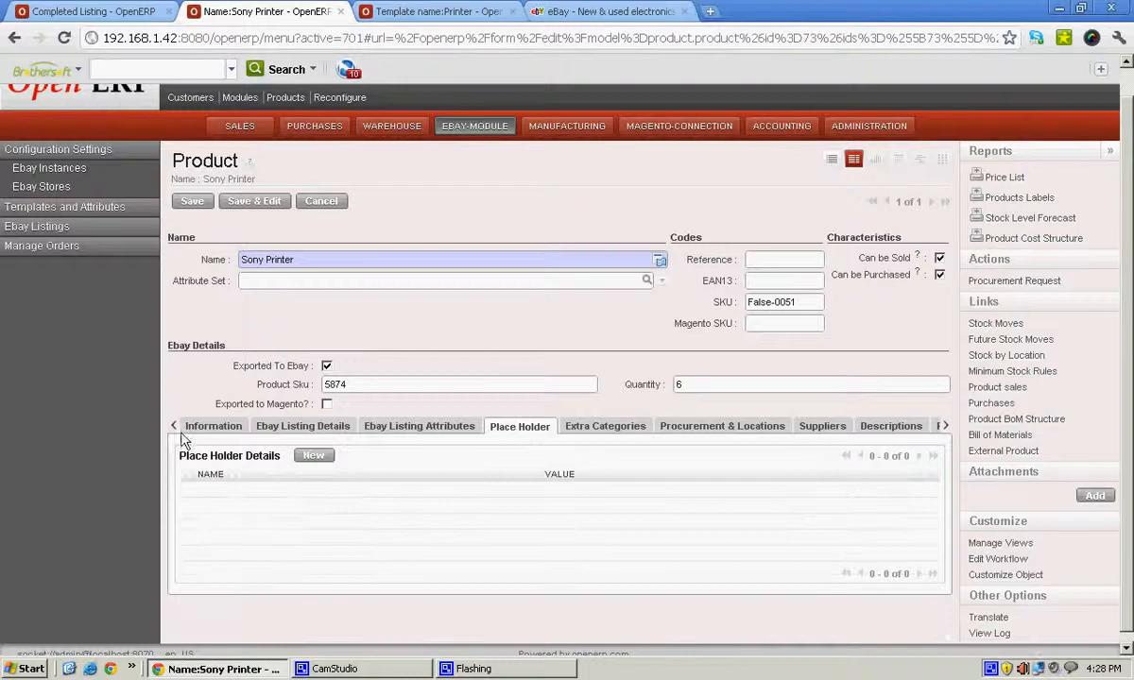
Step: Add a placeholder named Product with the value Sony Printer to the Sony Printer product and save the product
left_click(315, 456)
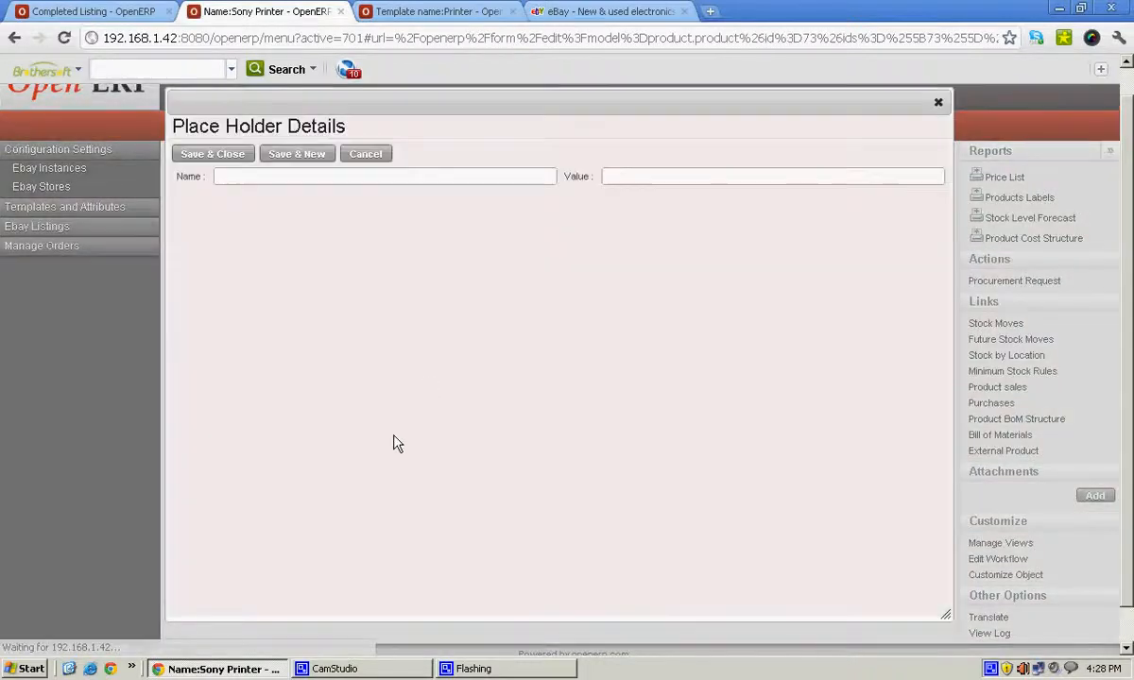
left_click(392, 176)
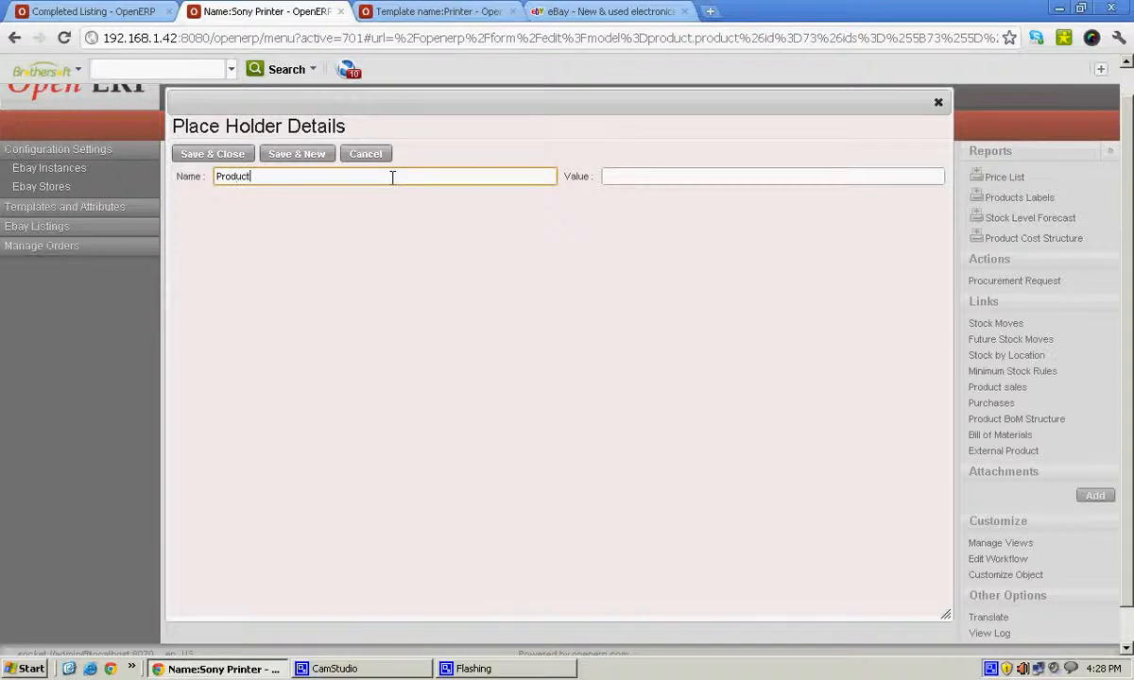
key("Tab")
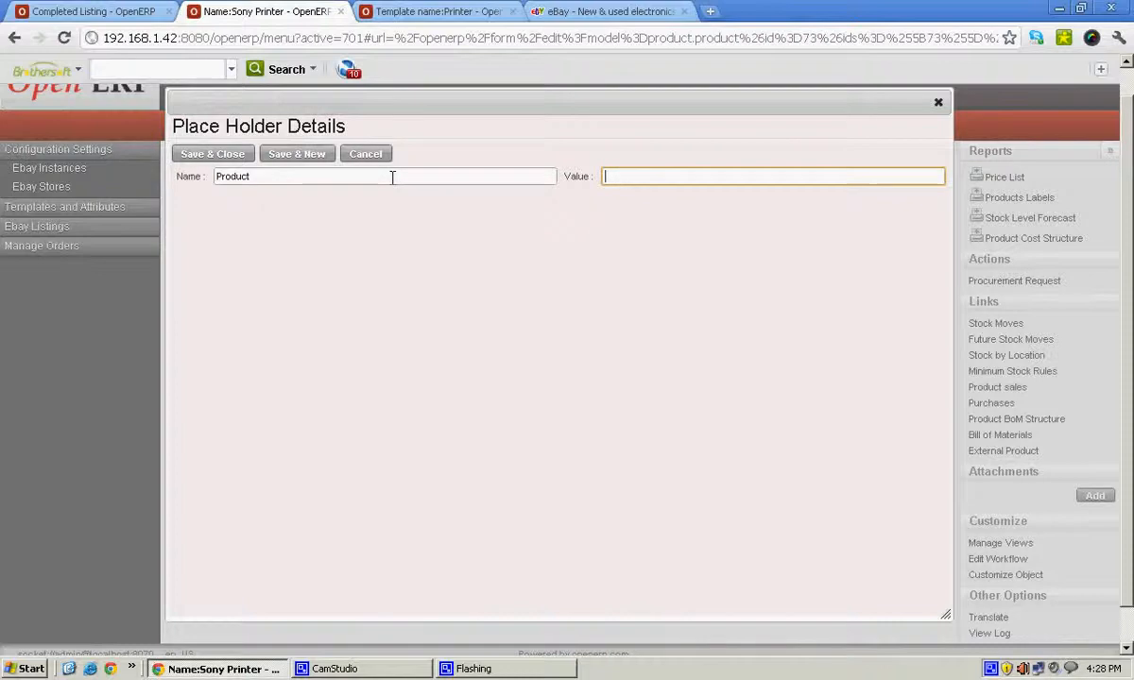
type("Sony Printer")
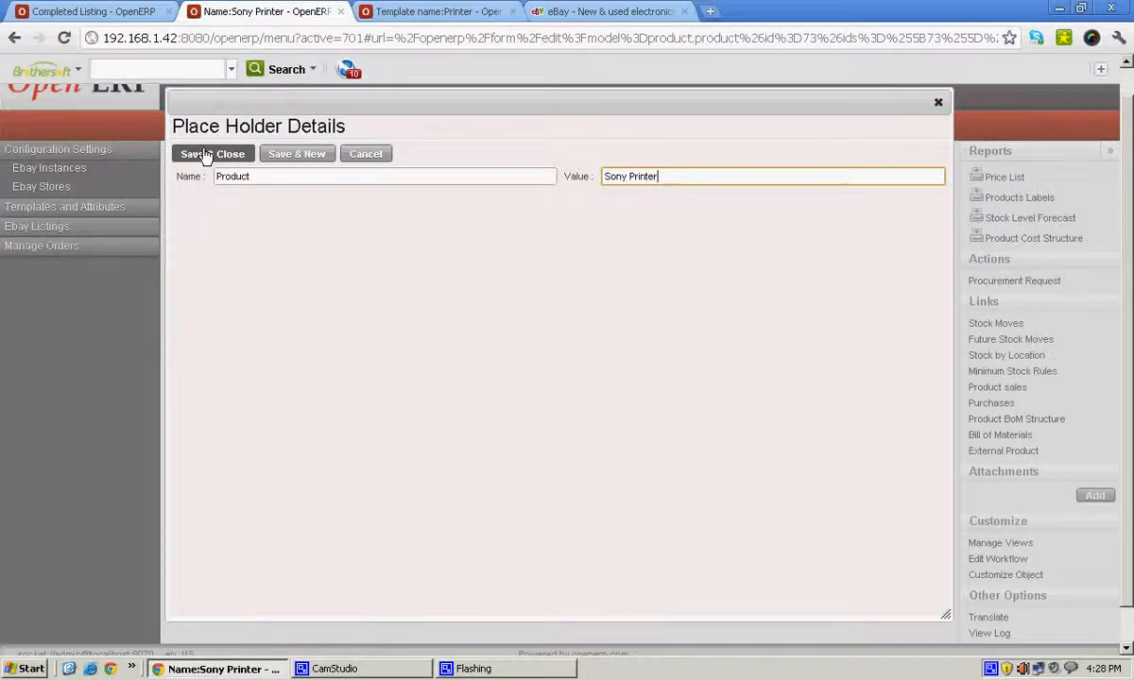
left_click(225, 155)
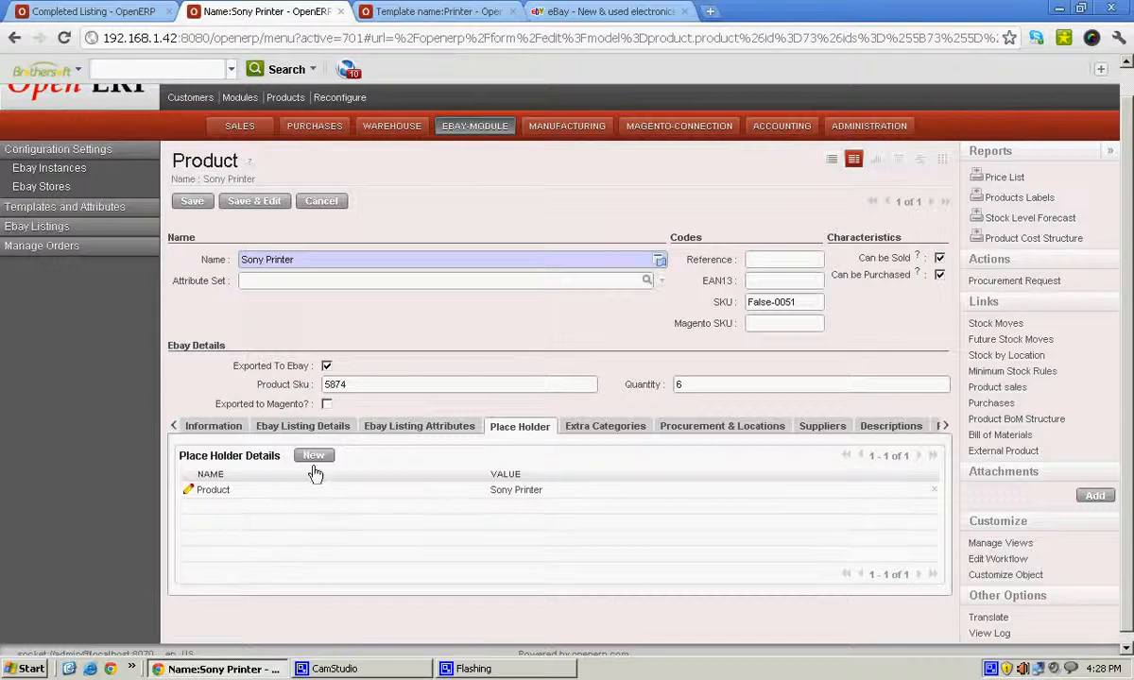
left_click(198, 204)
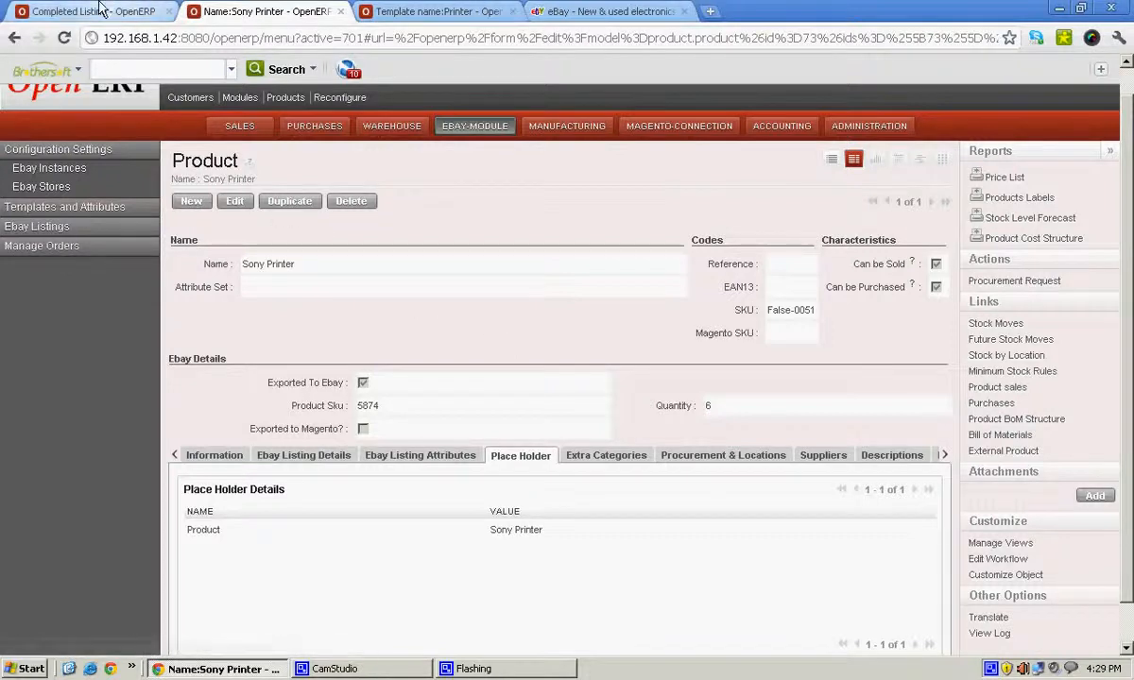
Step: Relist the Sony Printer on eBay from the Completed Listing form
left_click(101, 9)
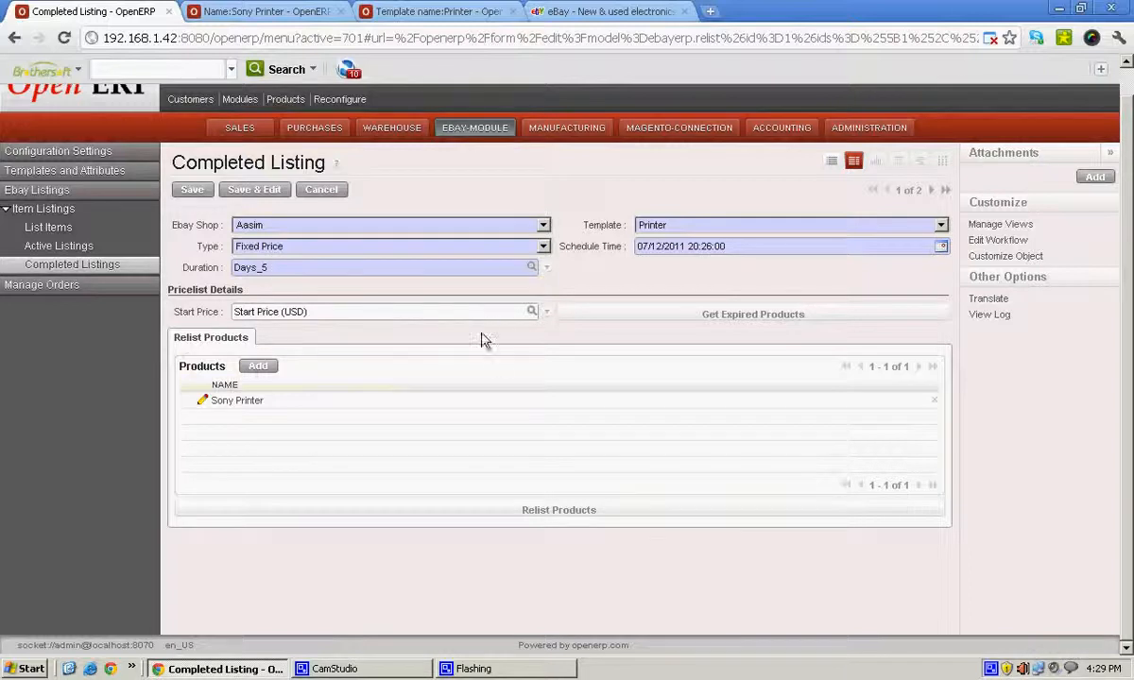
left_click(662, 510)
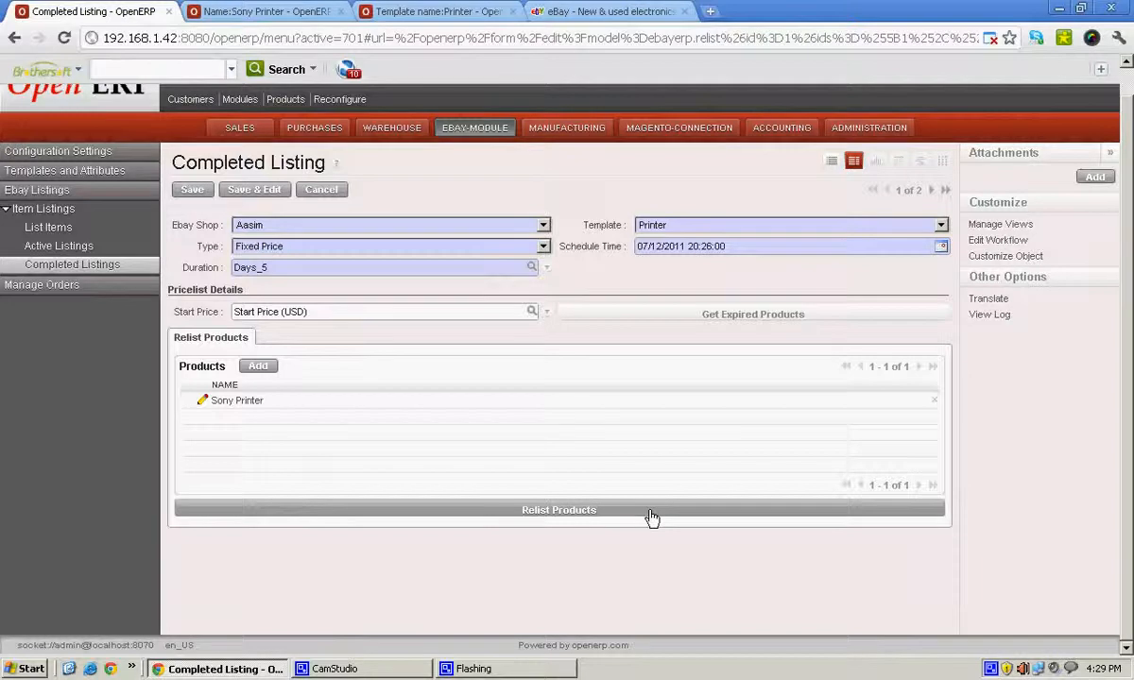
left_click(652, 517)
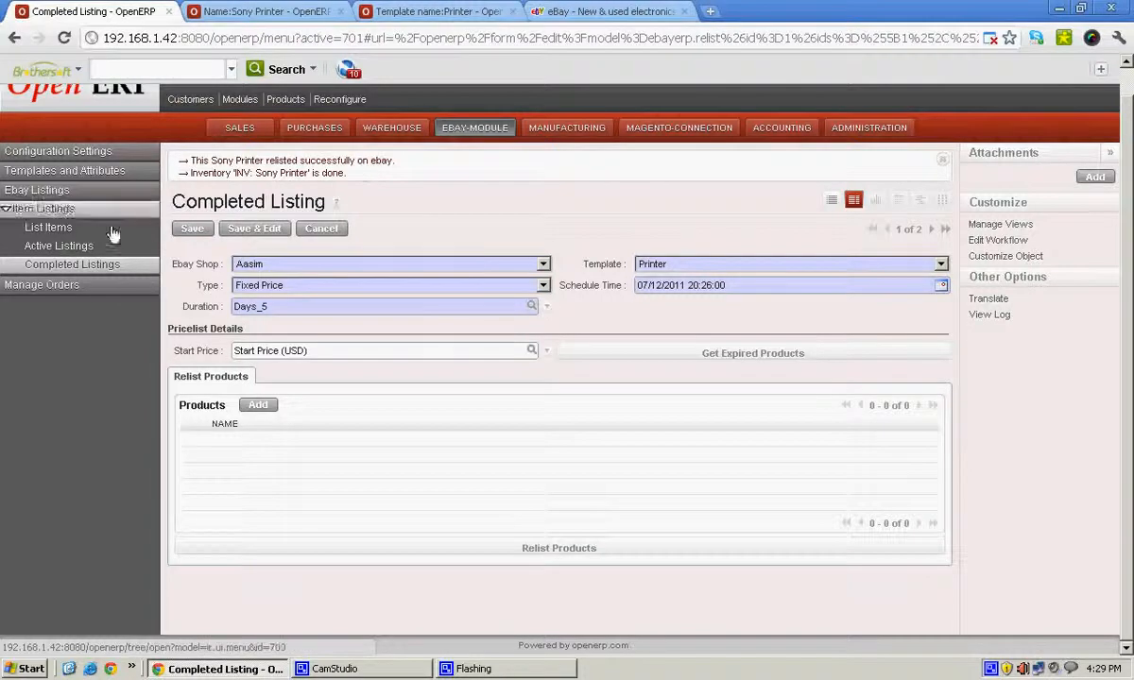
Step: Open the active eBay listings and raise the list's display limit to 100 records
left_click(87, 252)
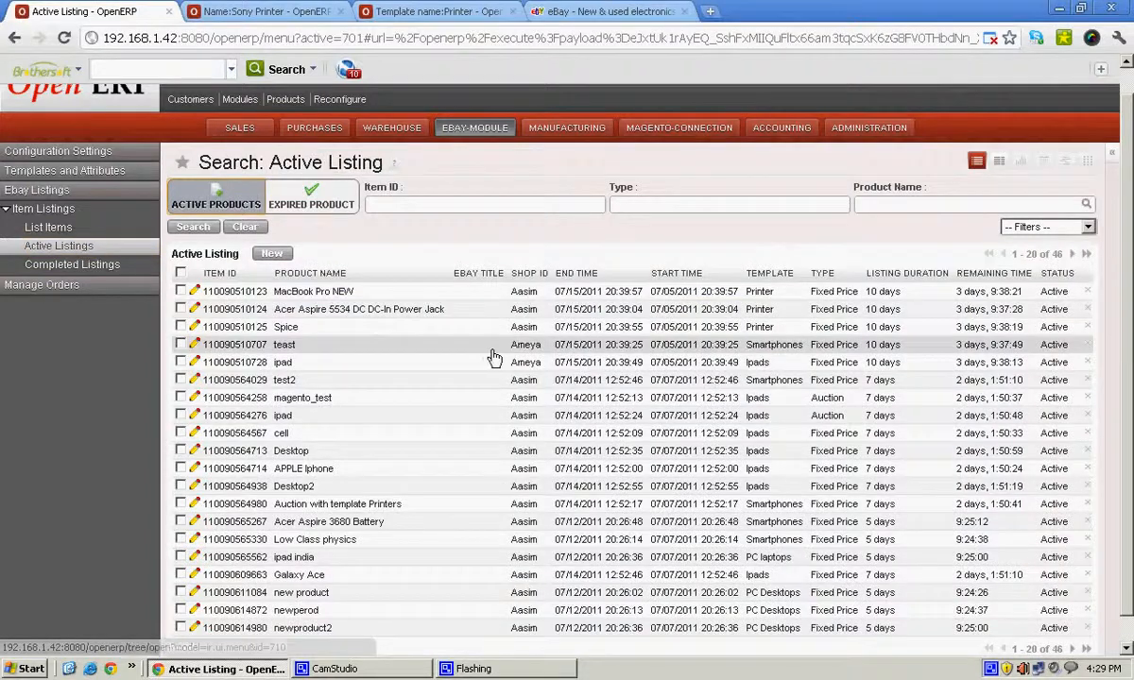
scroll(617, 354, "down", 1)
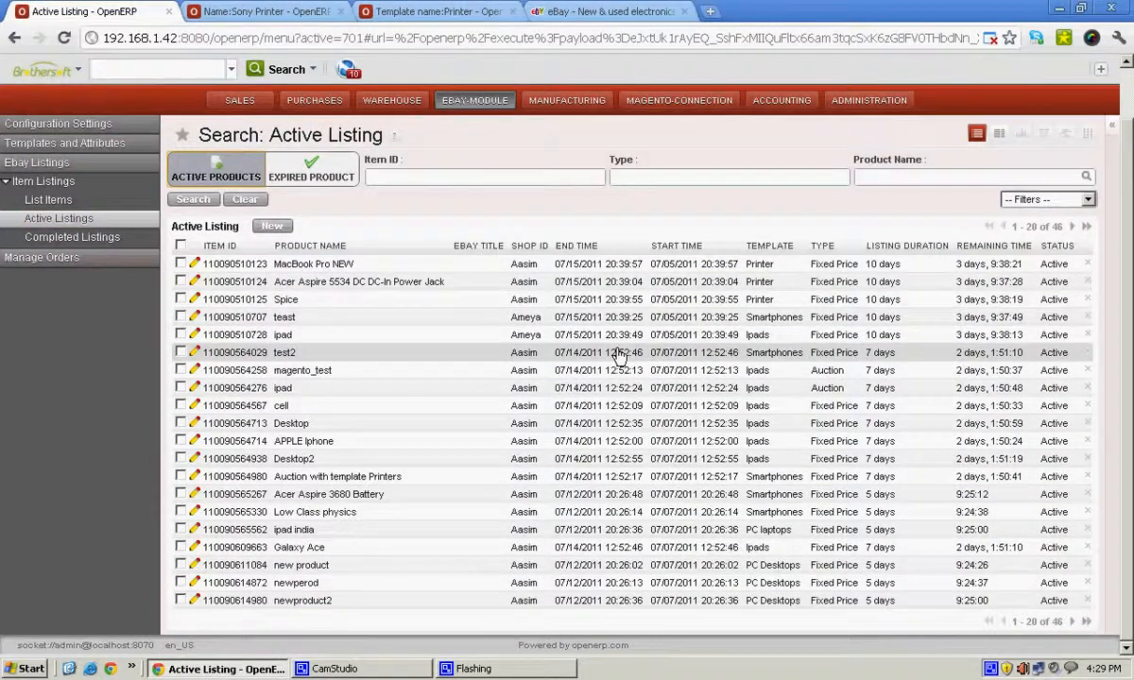
left_click(1052, 623)
left_click(1081, 622)
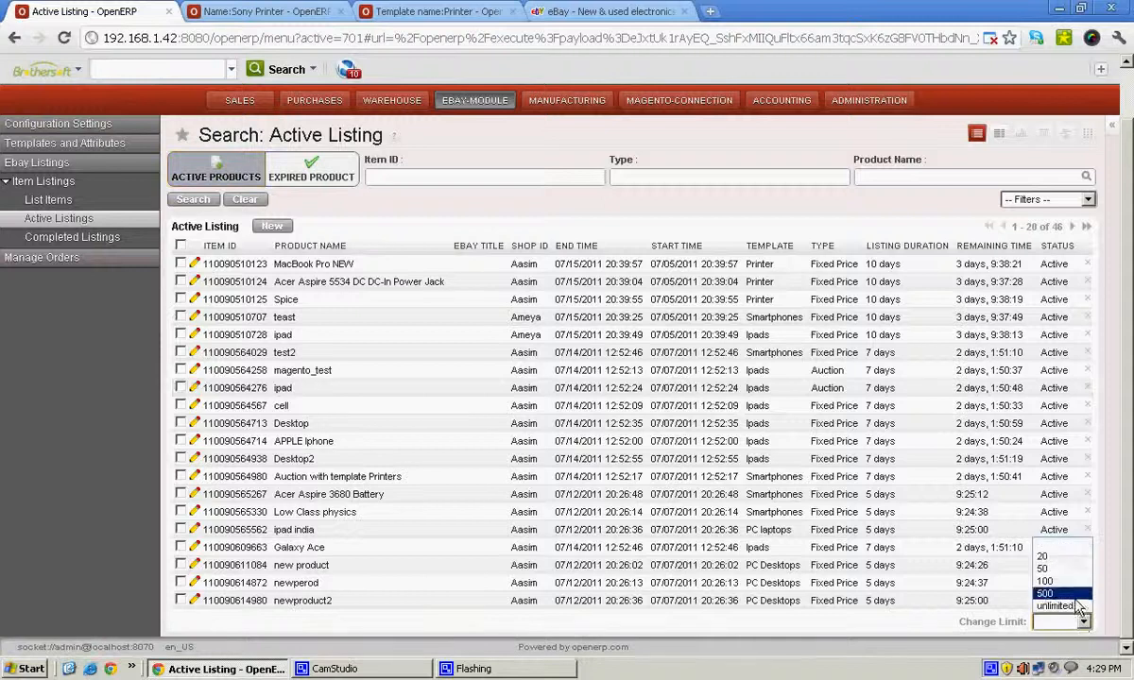
left_click(1071, 583)
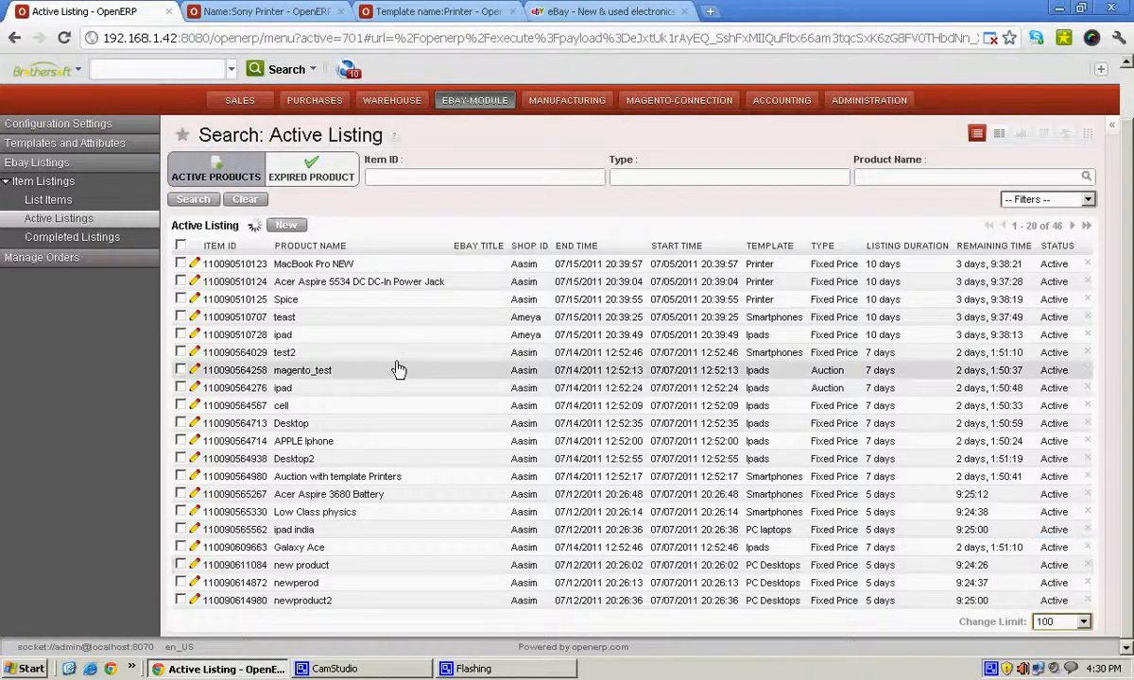
Step: Copy the item ID of the Sony Printer's active listing and search for it on the eBay sandbox site
scroll(375, 434, "down", 1)
scroll(375, 434, "down", 9)
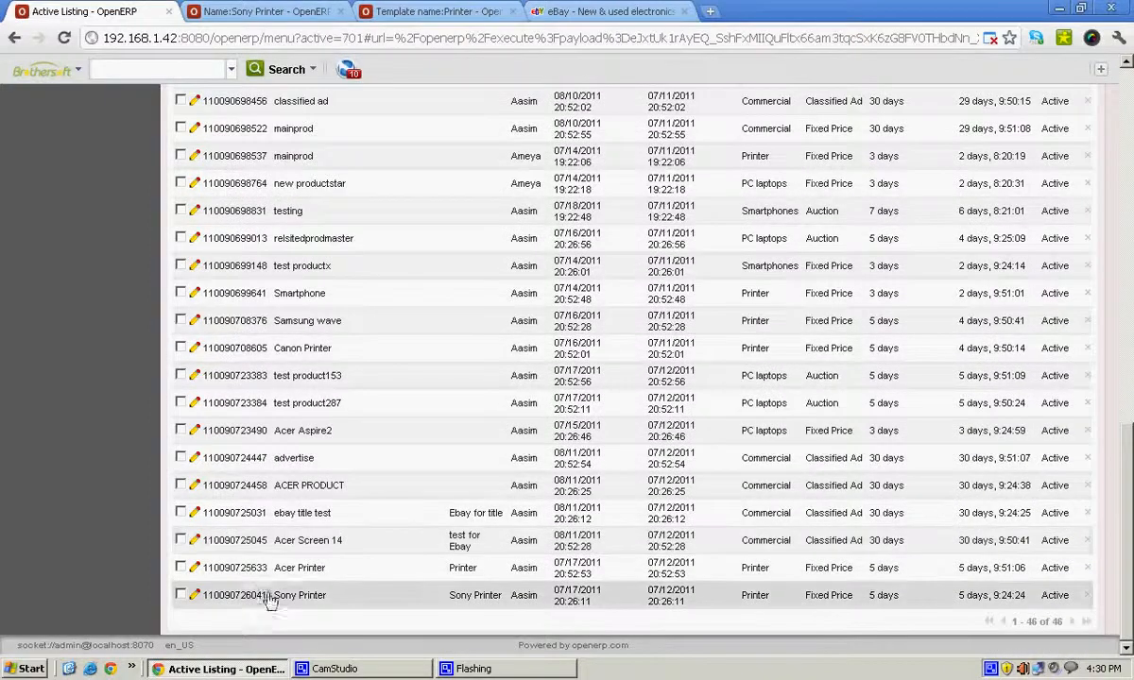
left_click_drag(265, 595, 209, 594)
key("ctrl+c")
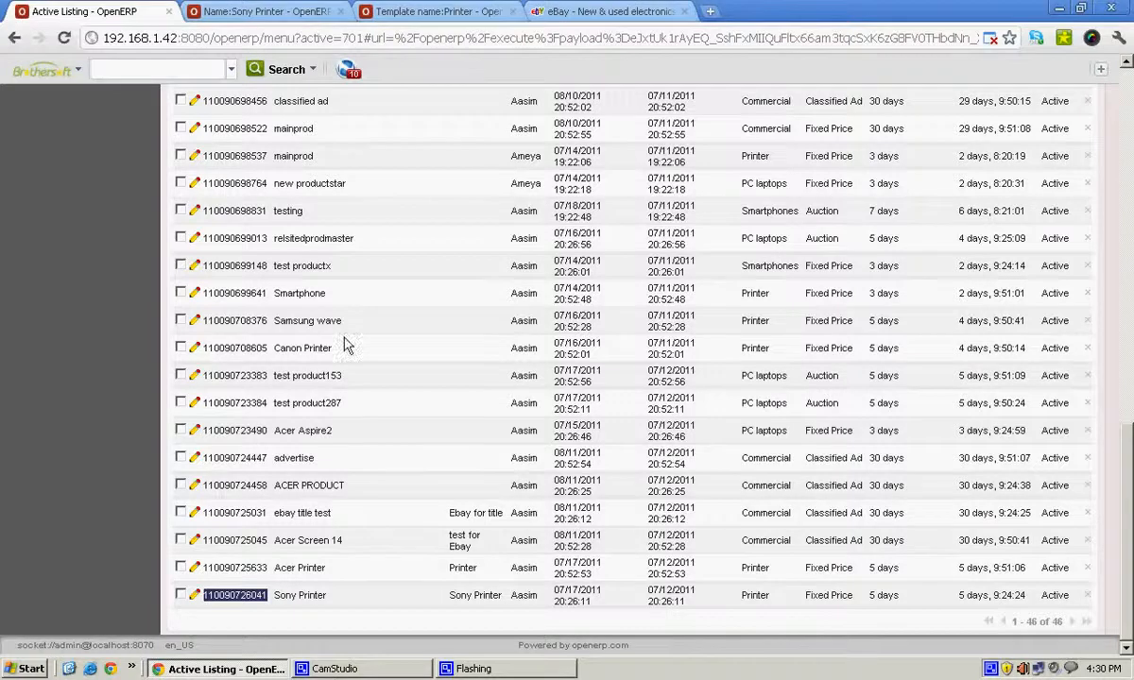
left_click(596, 12)
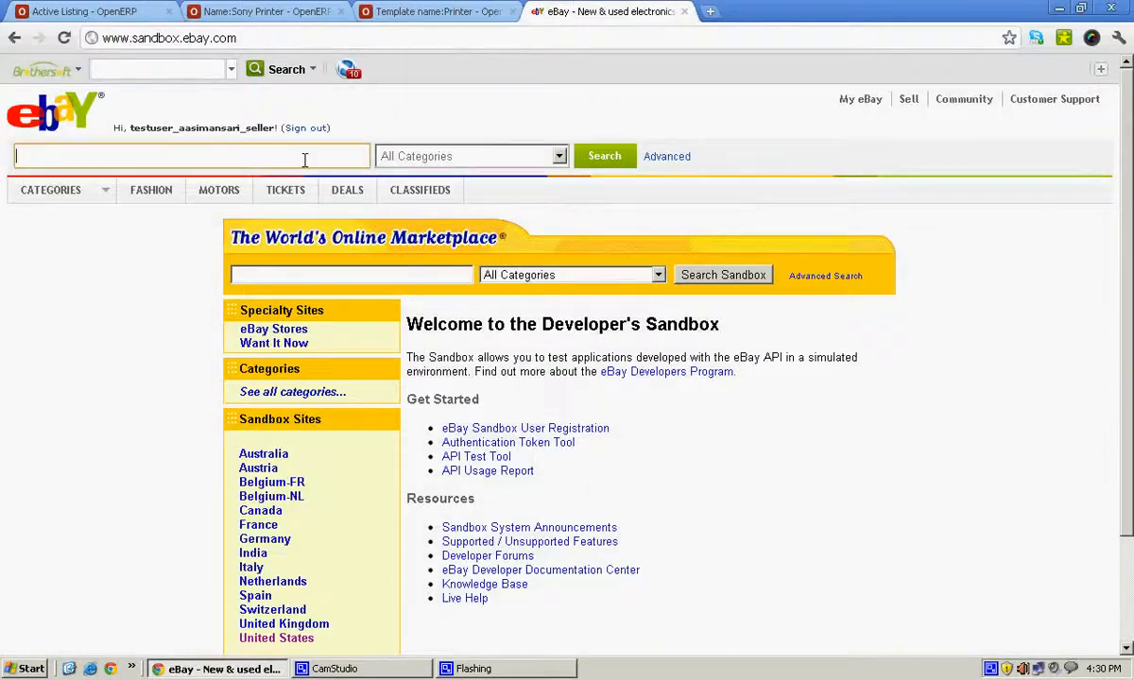
key("ctrl+v")
key("Return")
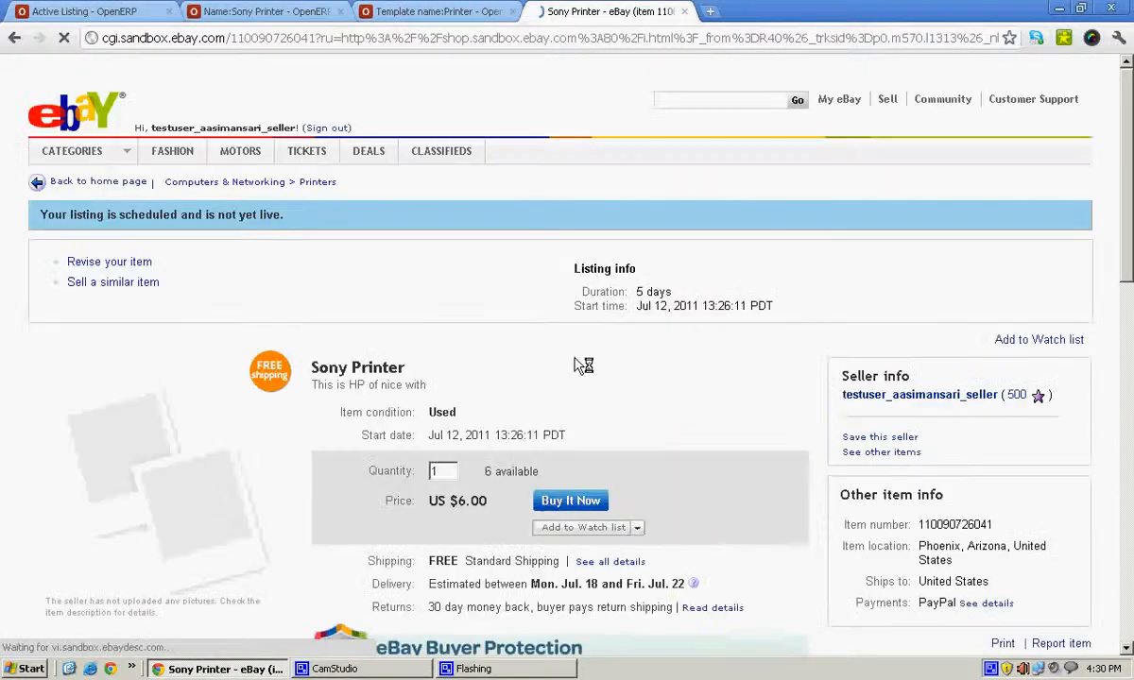
Step: Check the title of the Sony Printer's eBay listing
scroll(482, 359, "down", 2)
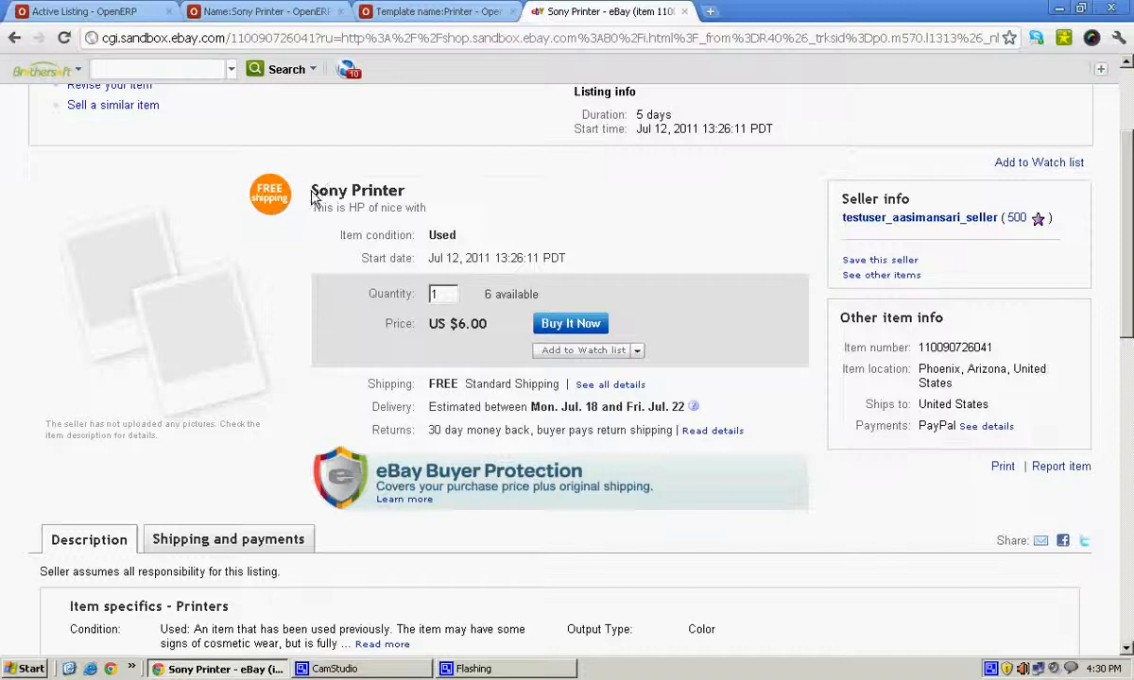
left_click_drag(312, 196, 413, 192)
left_click(500, 200)
scroll(406, 259, "down", 2)
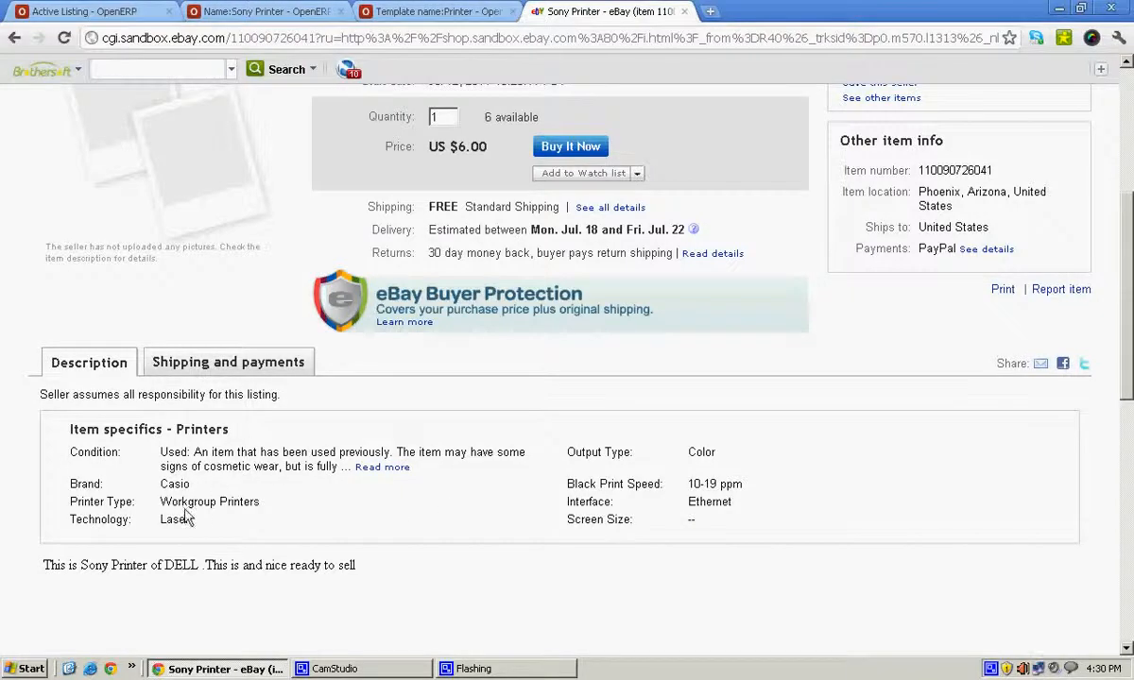
Step: Compare the brand in the eBay listing's item specifics with the Brand attributes of the Printer template and the Sony Printer product
left_click_drag(68, 483, 190, 483)
left_click(404, 17)
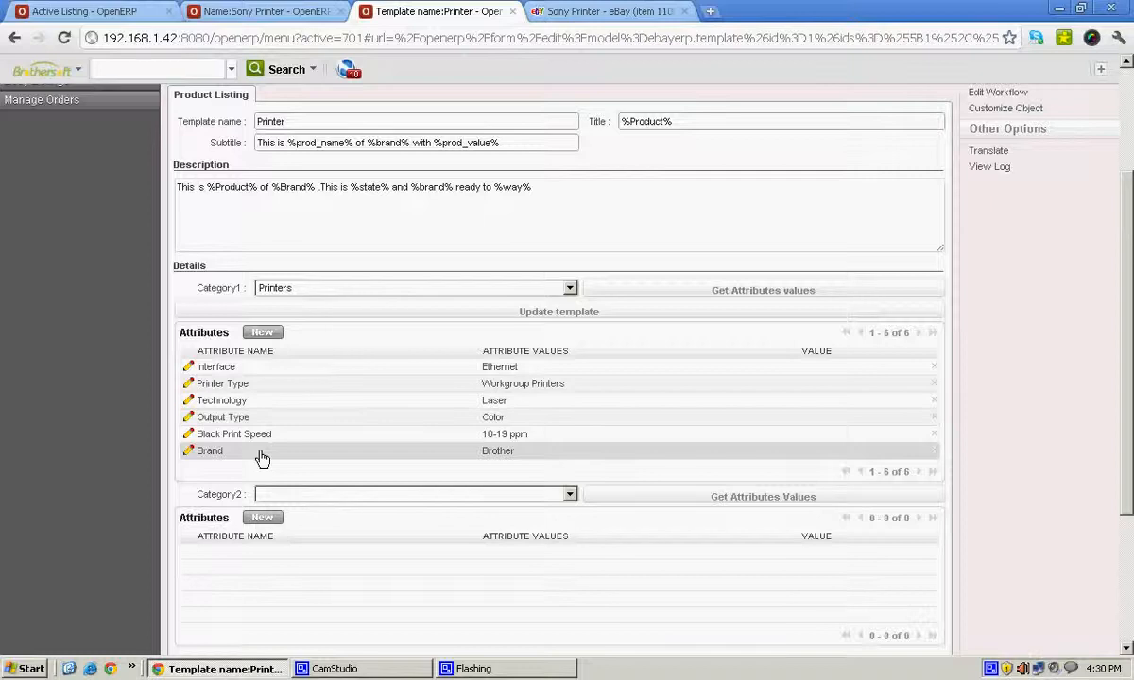
left_click(247, 12)
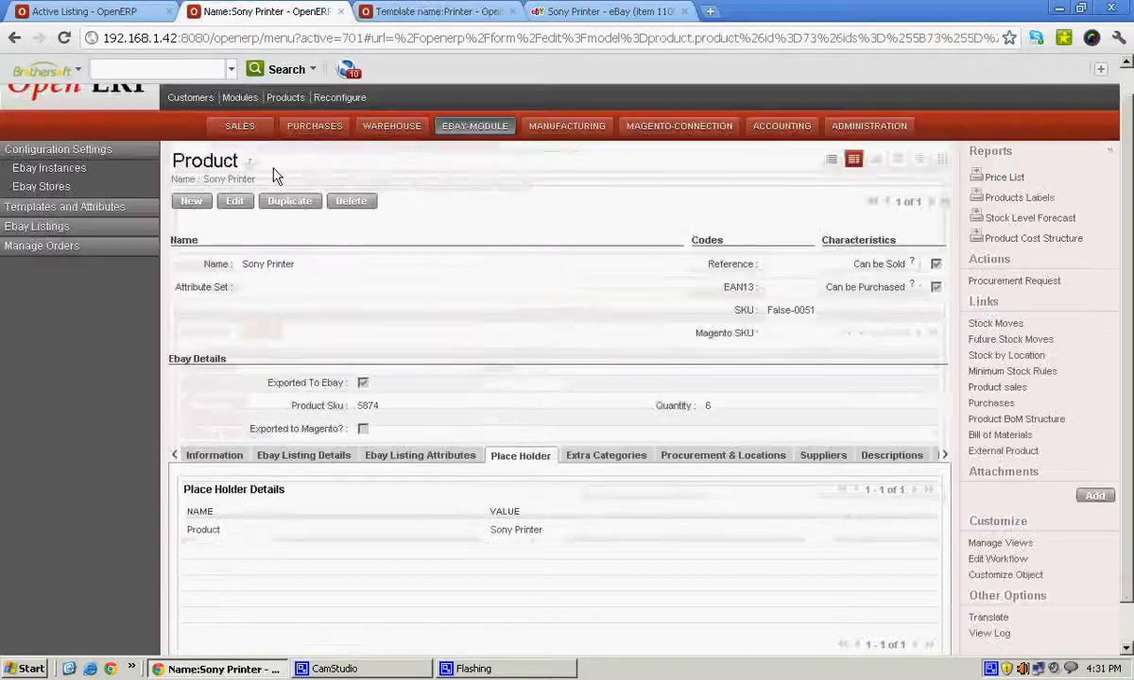
left_click(371, 457)
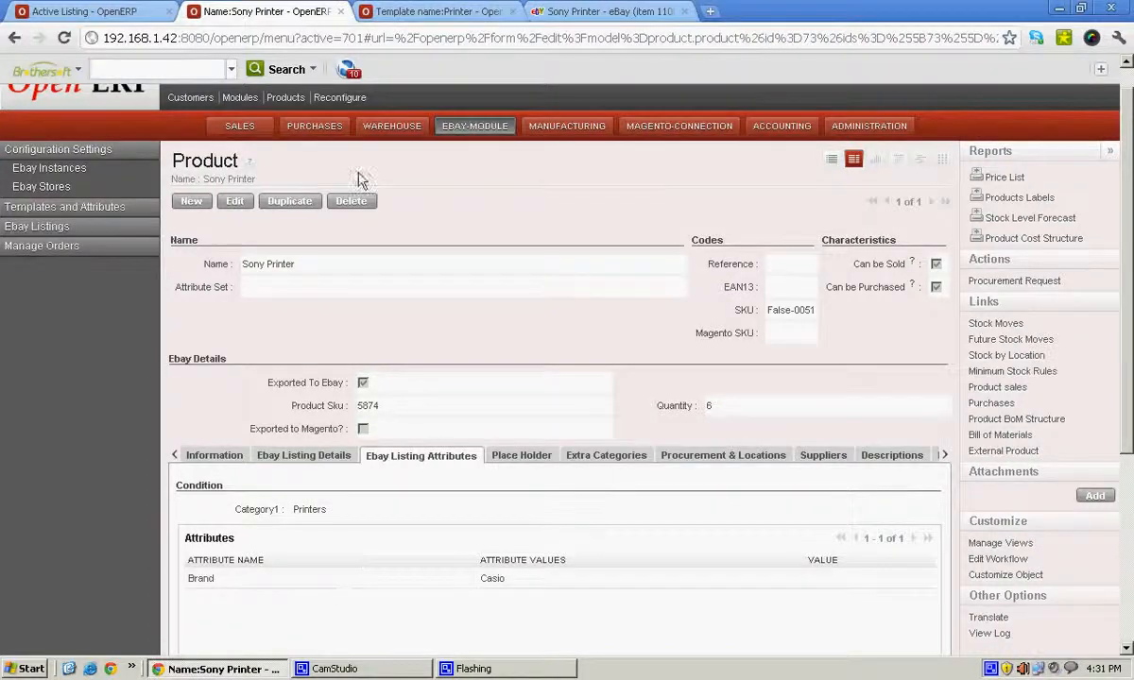
left_click(578, 11)
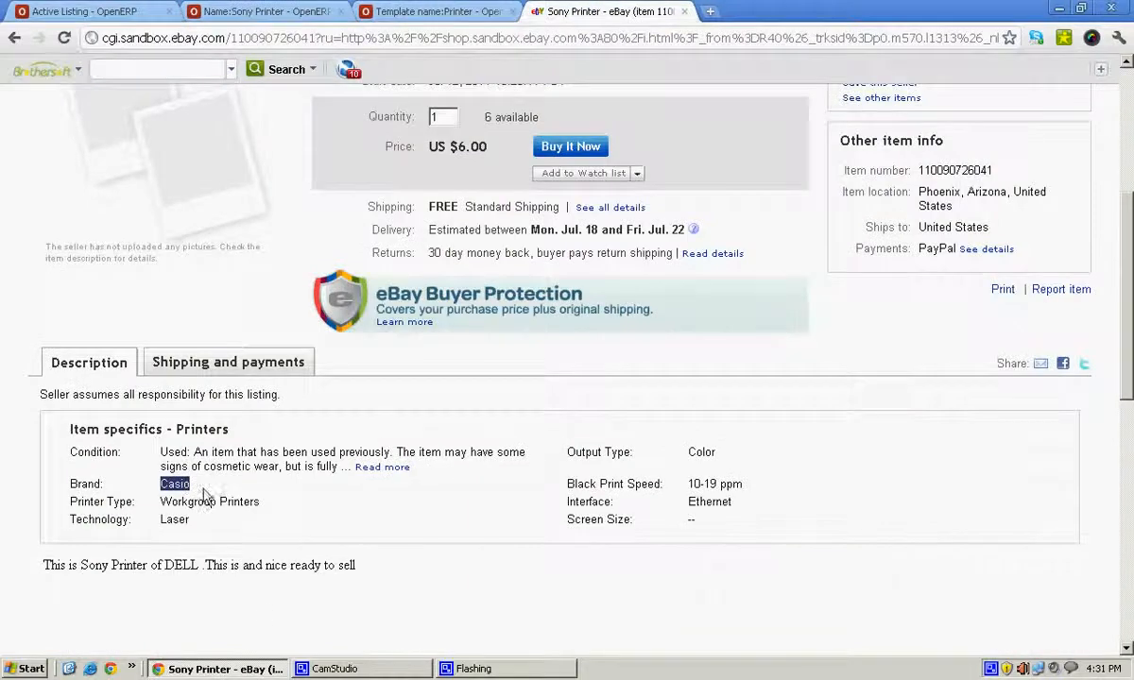
Step: Examine the eBay listing's description text, subtitle, quantity and item specifics
left_click(373, 528)
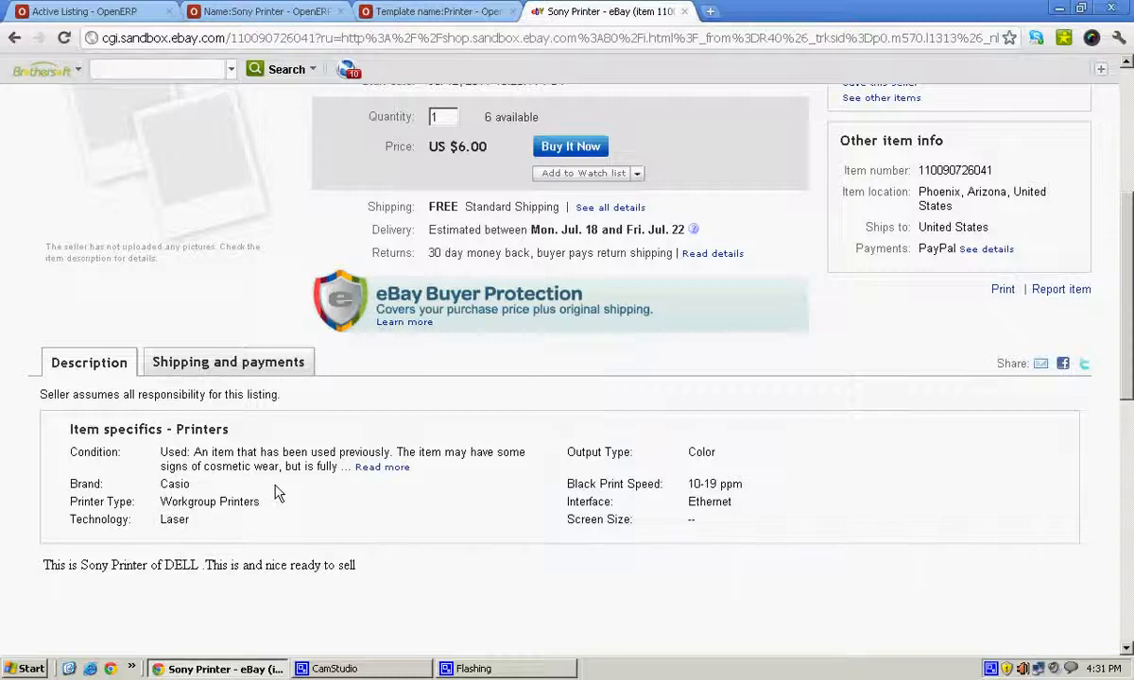
left_click_drag(43, 565, 367, 567)
scroll(538, 495, "up", 1)
scroll(538, 495, "down", 1)
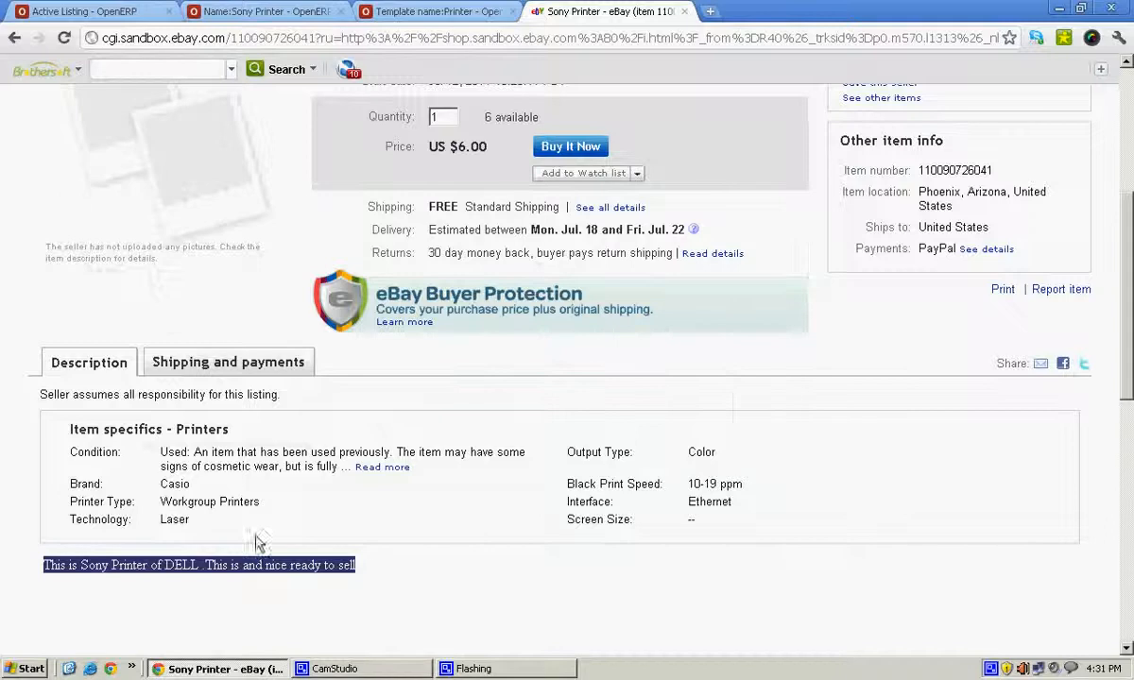
left_click(179, 565)
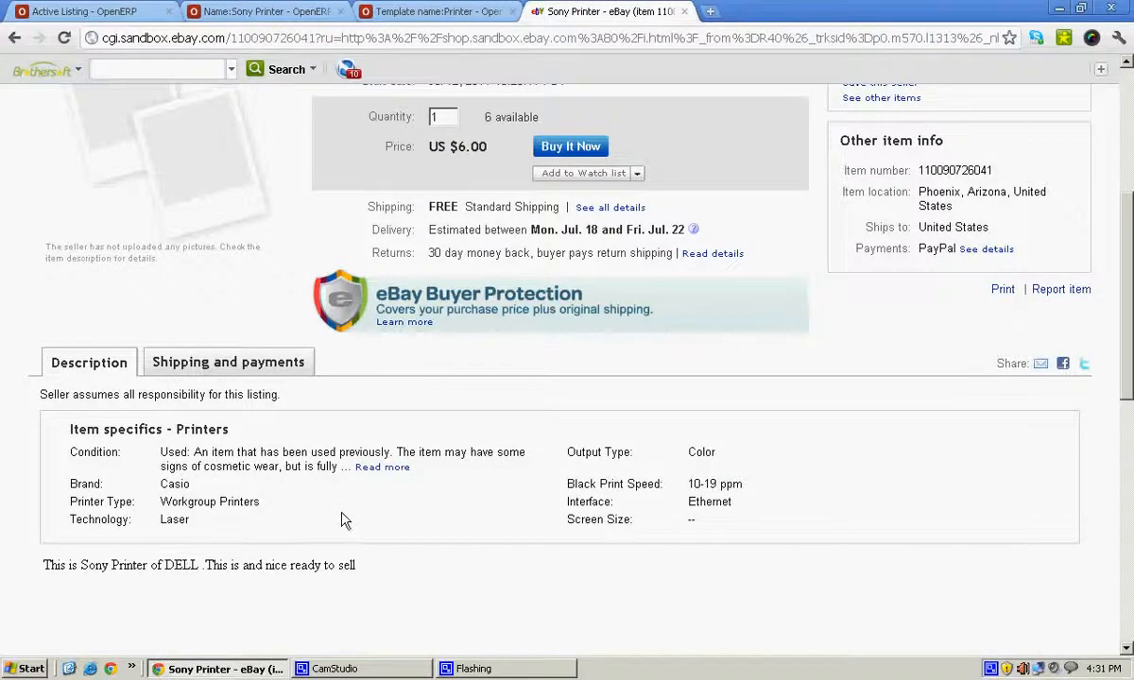
scroll(341, 519, "up", 2)
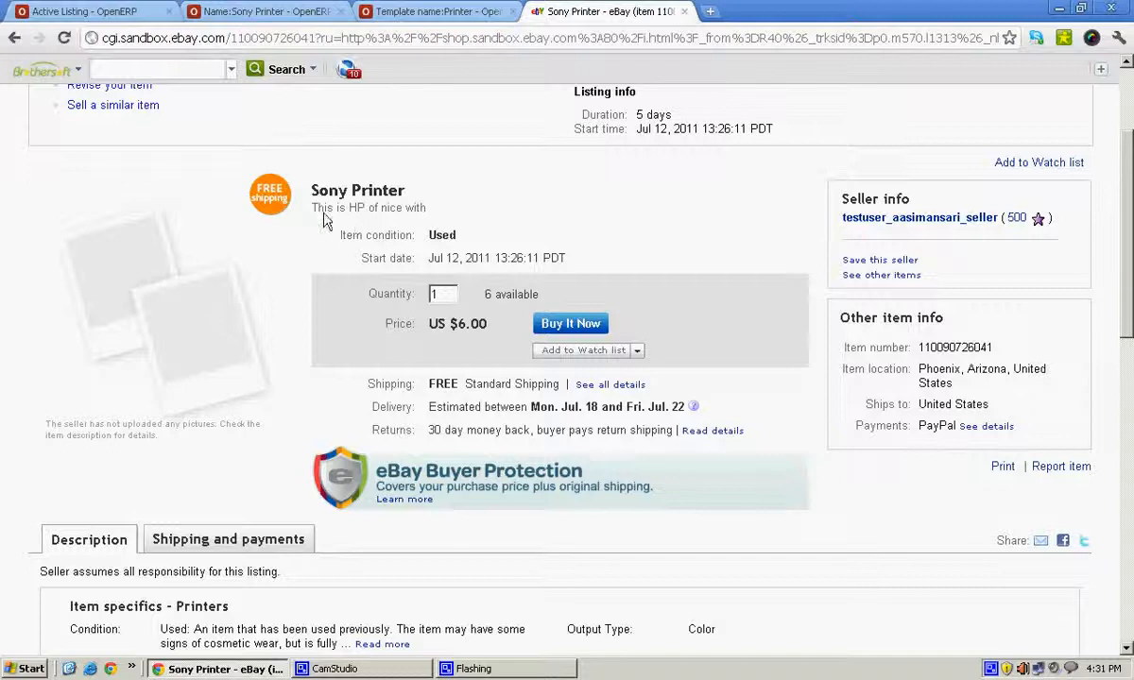
left_click_drag(295, 198, 417, 236)
left_click(416, 235)
scroll(436, 242, "down", 1)
scroll(435, 242, "down", 1)
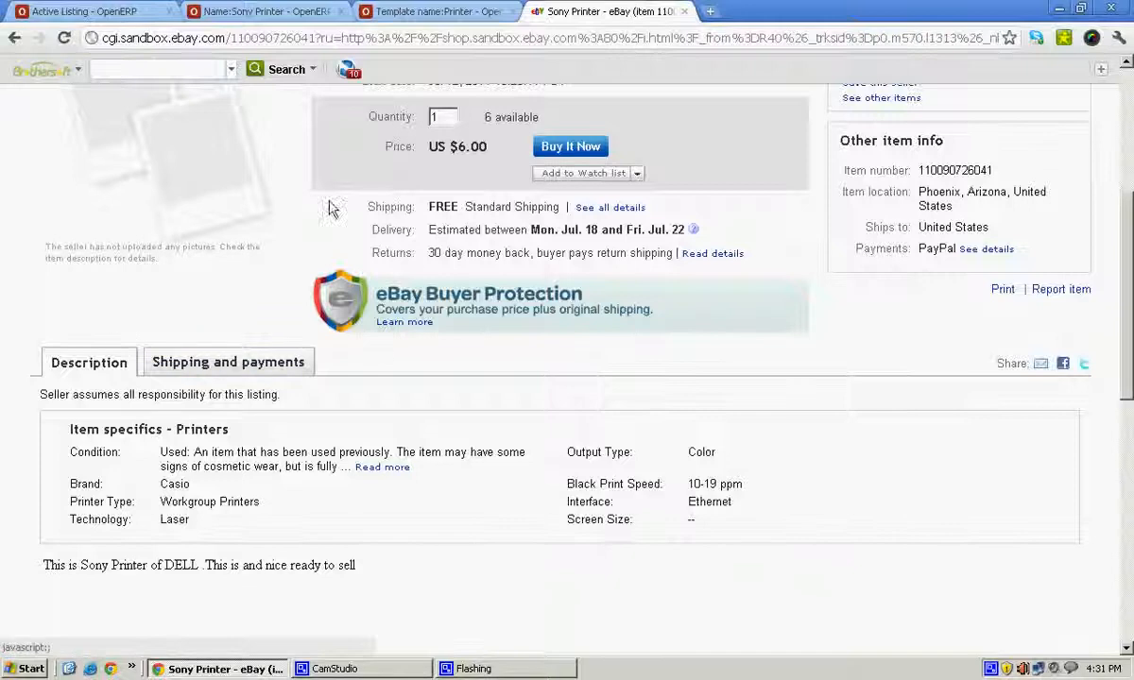
scroll(487, 226, "up", 2)
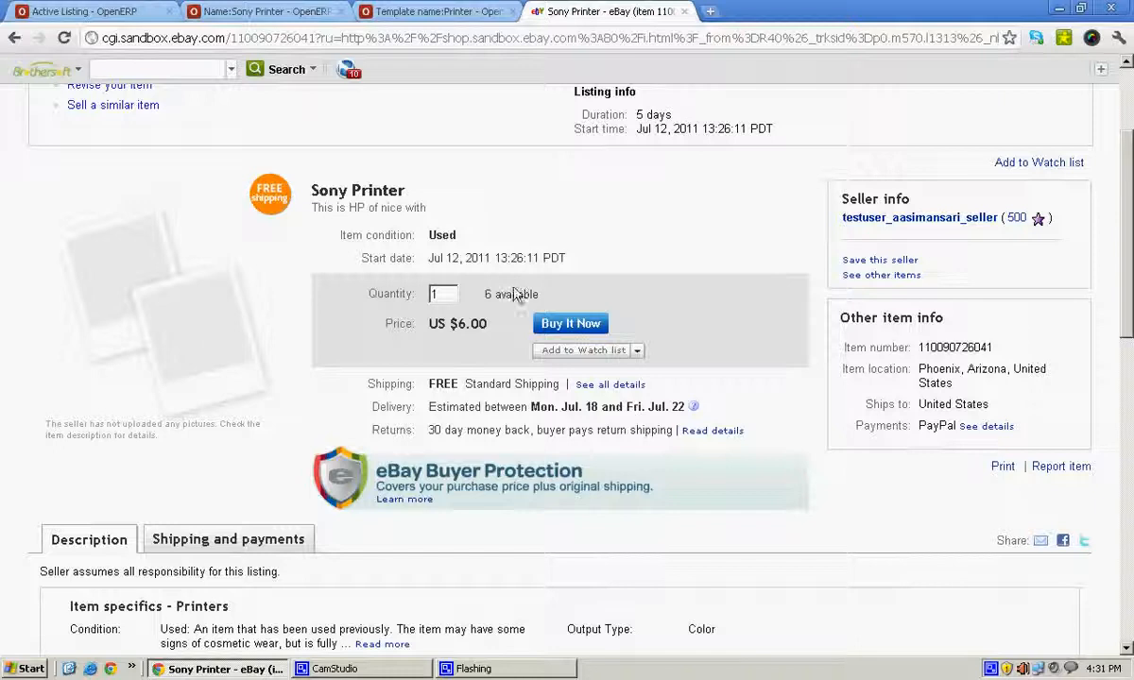
scroll(516, 295, "down", 1)
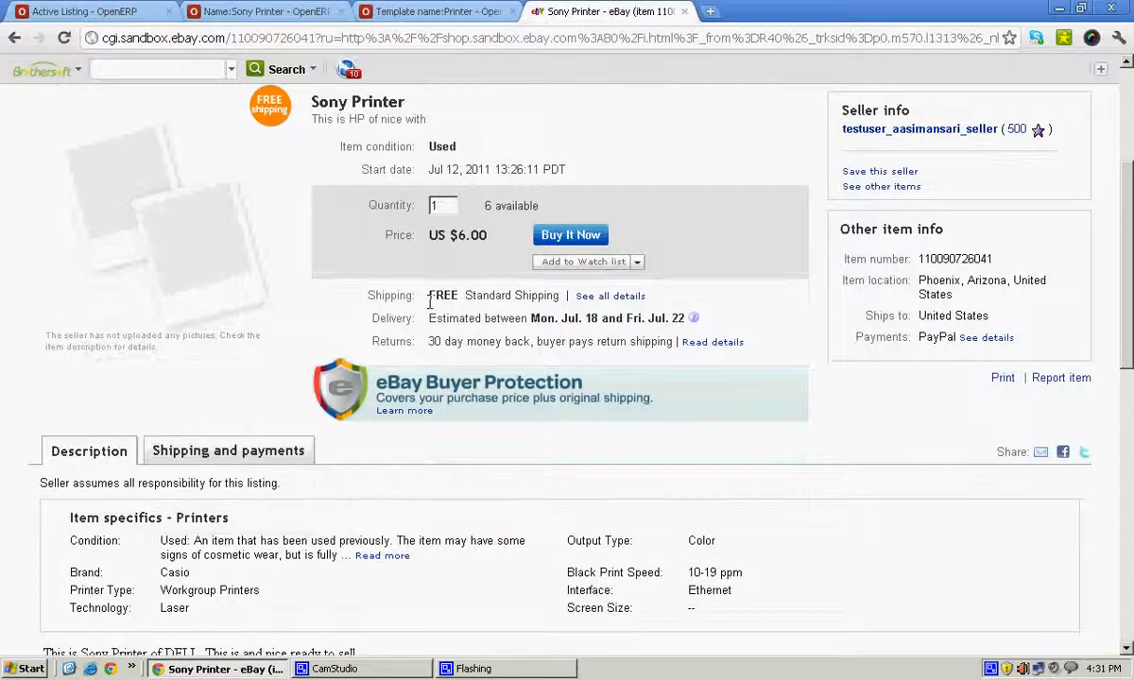